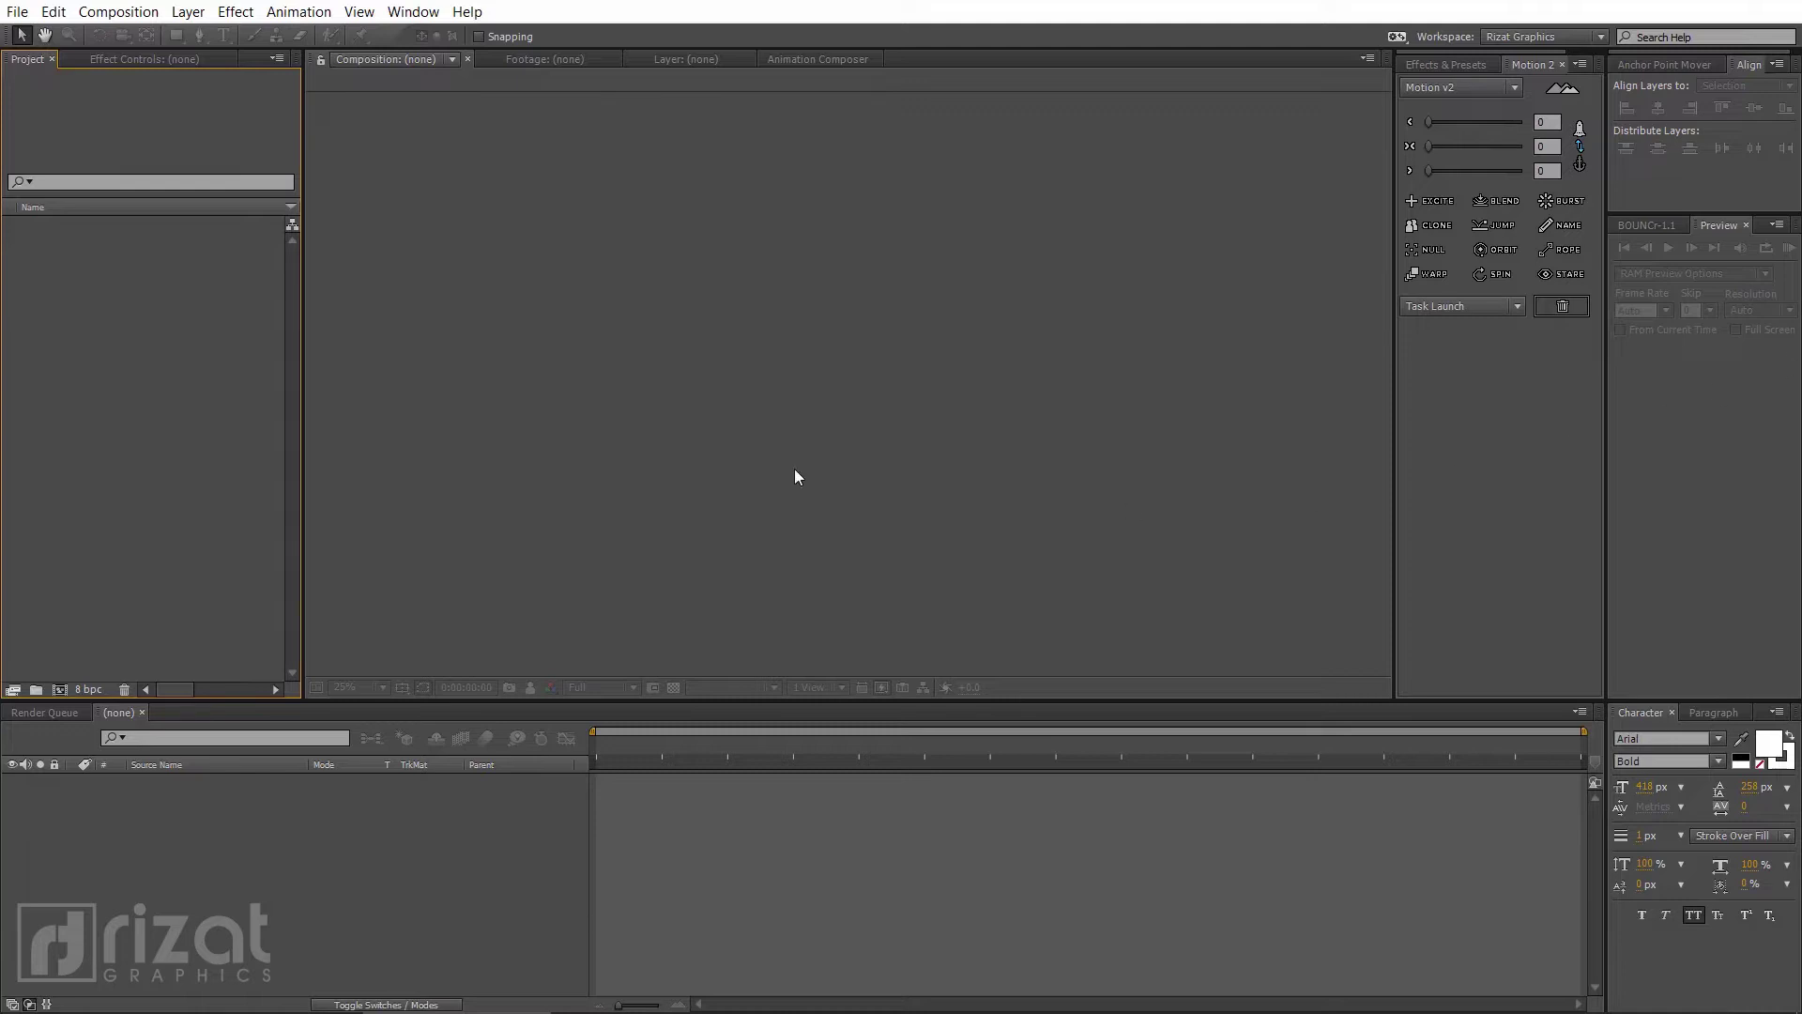
# Make a 'Video Inside Text' composition: 1920×1080, 30 fps, 5 seconds long
pyautogui.click(159, 17)
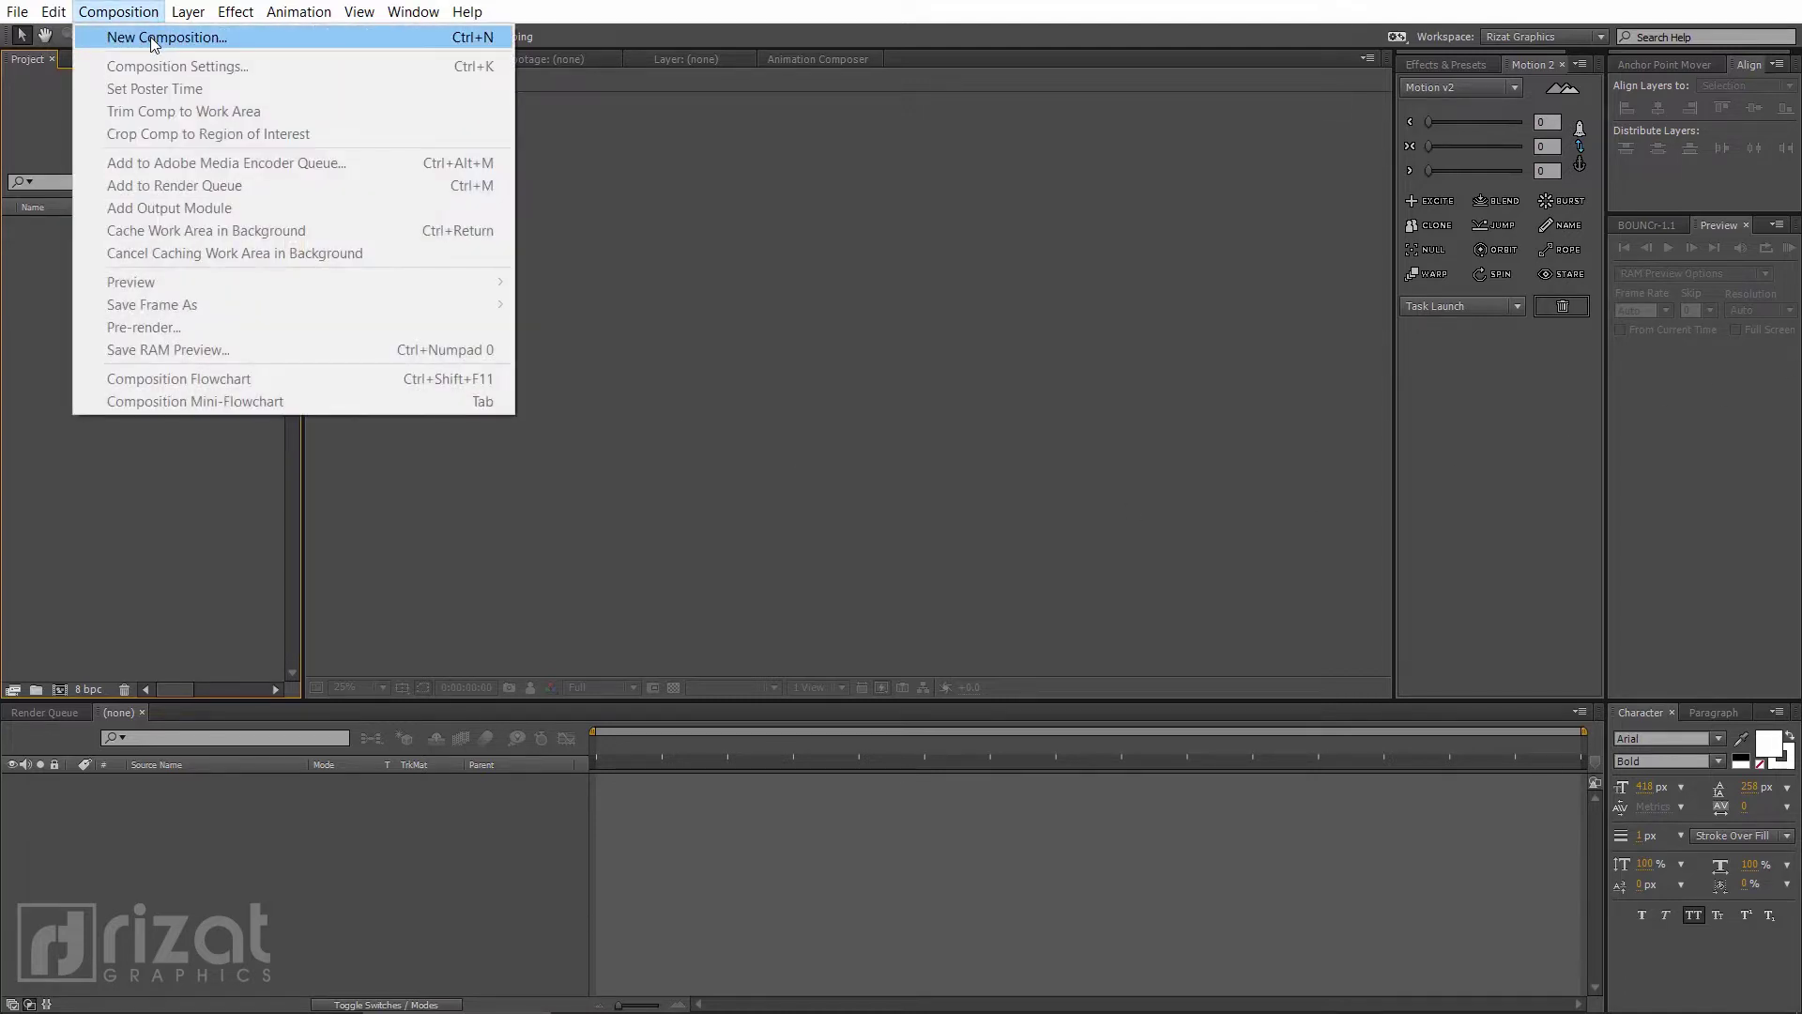
pyautogui.click(152, 40)
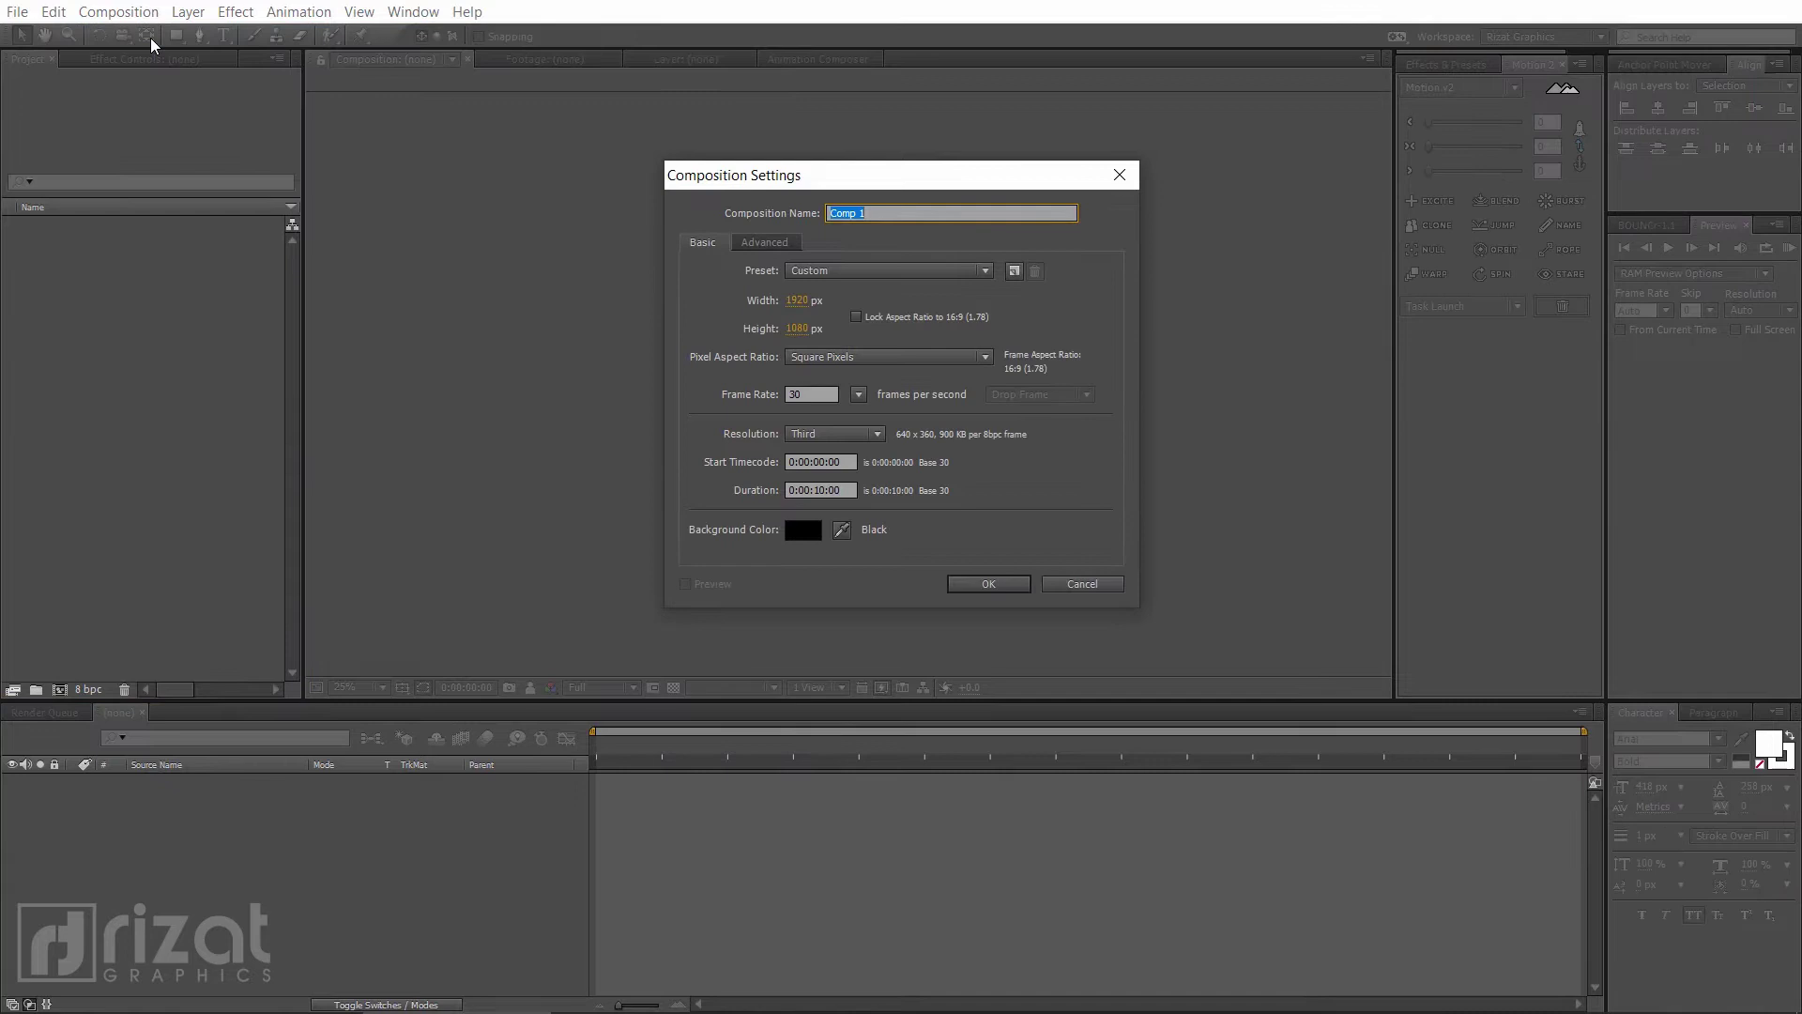
pyautogui.write('ideo Inside Text')
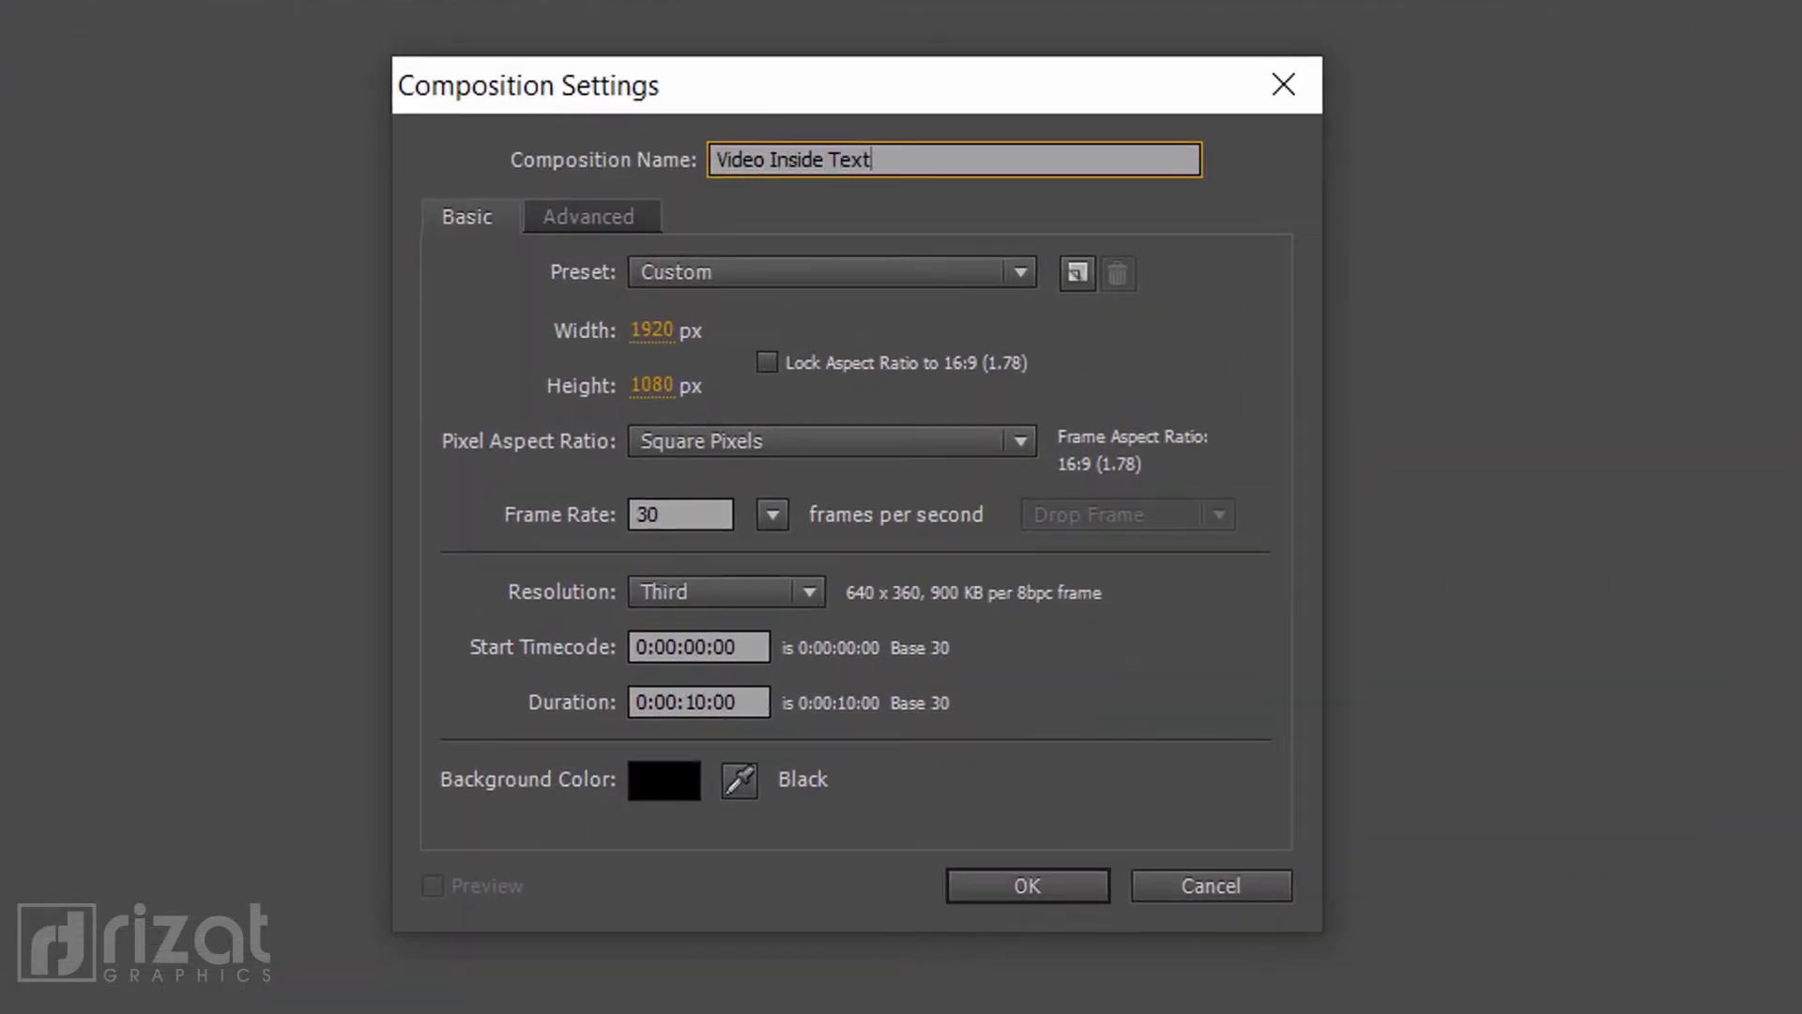
pyautogui.click(652, 340)
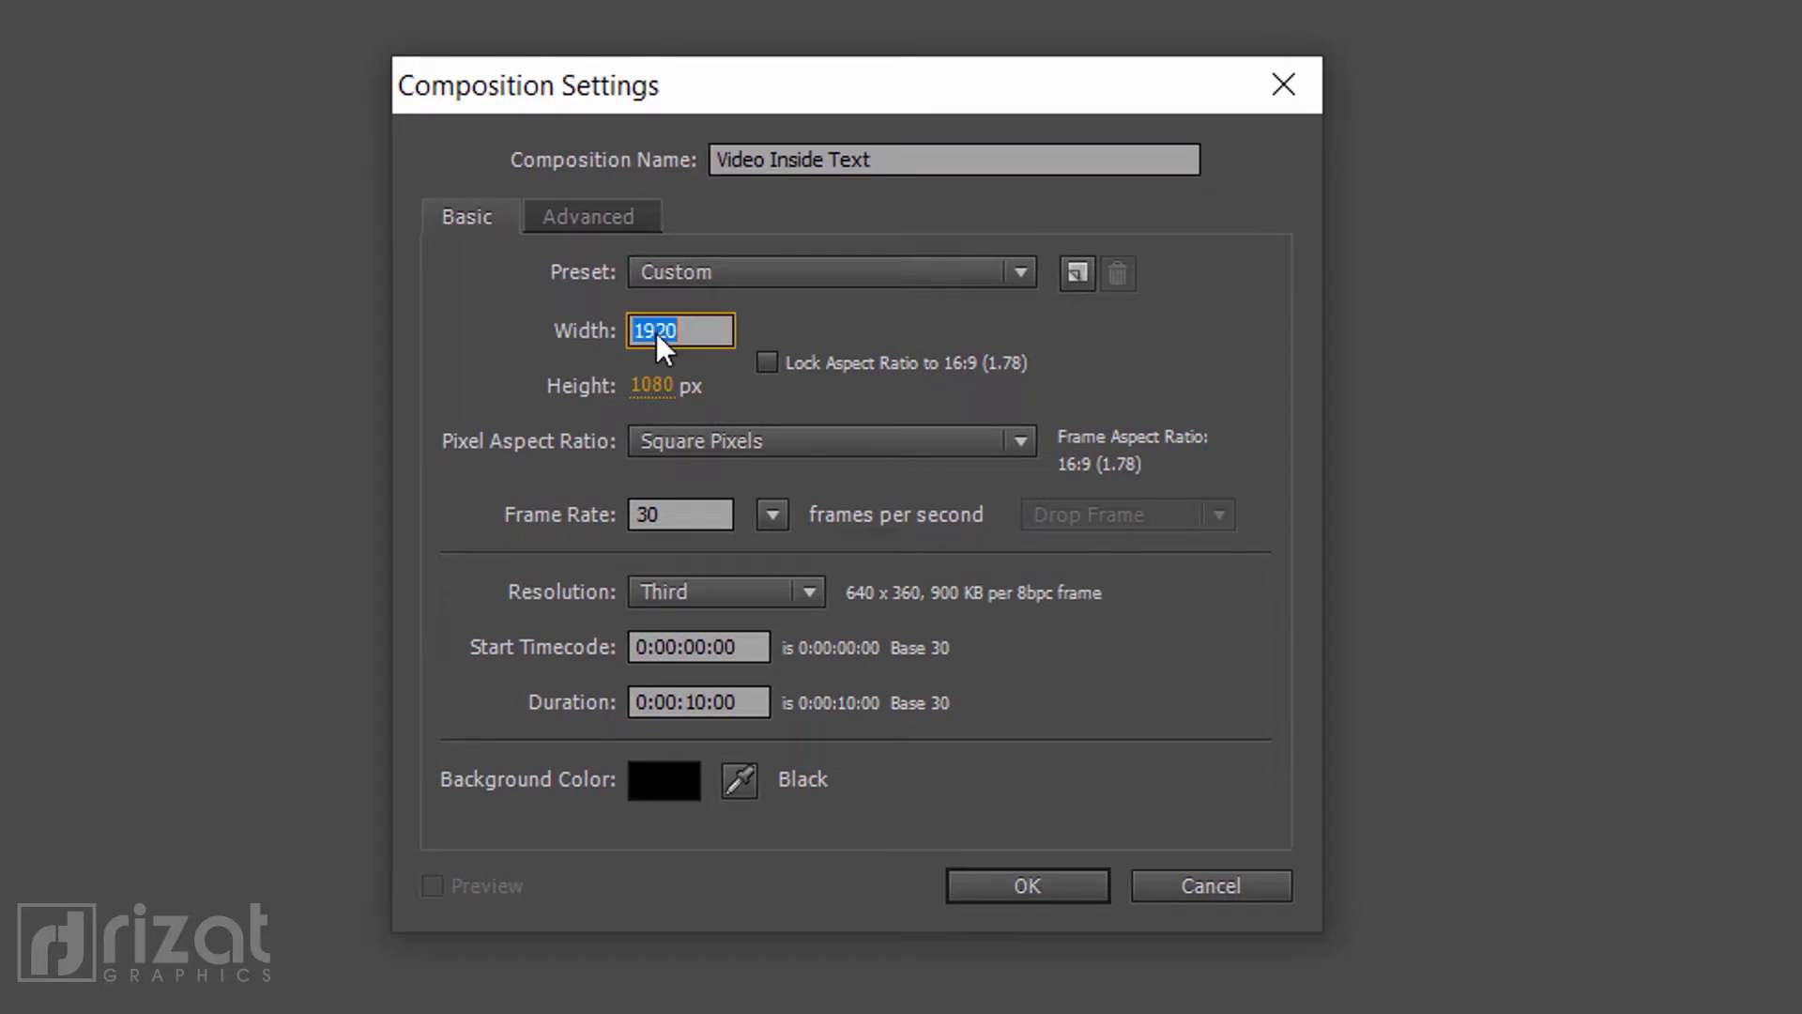
pyautogui.click(669, 401)
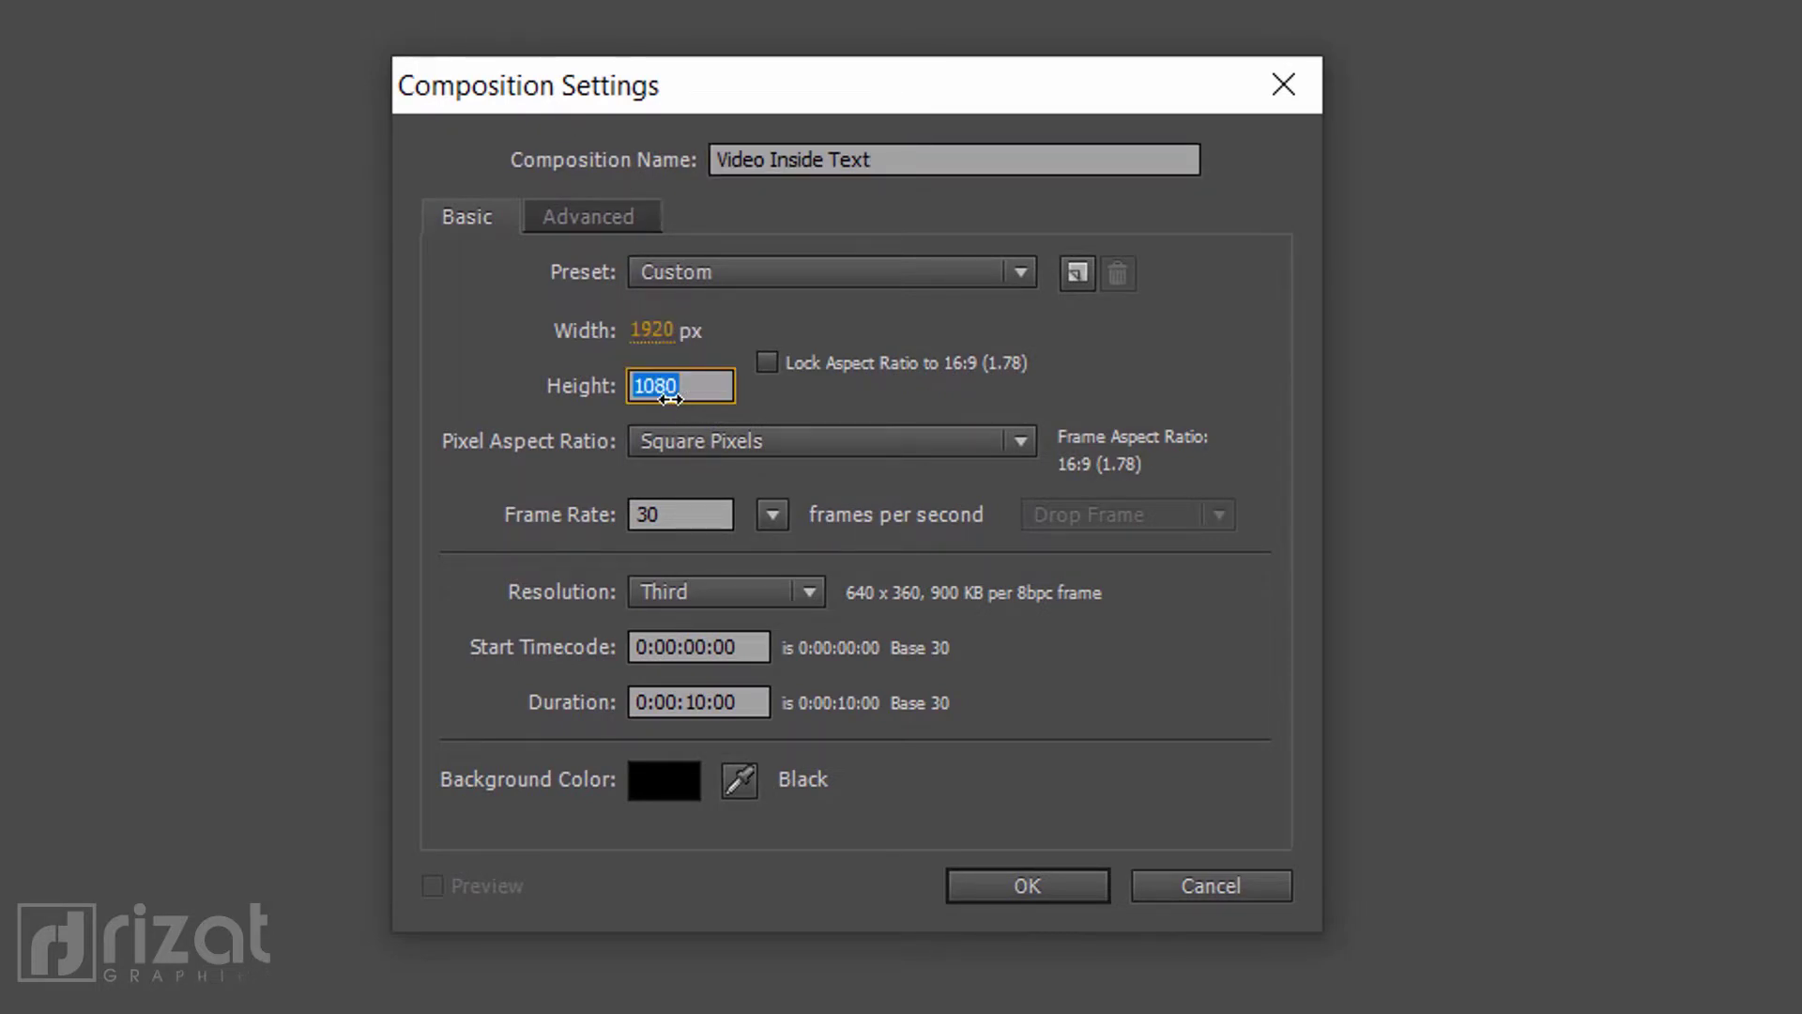
pyautogui.click(695, 515)
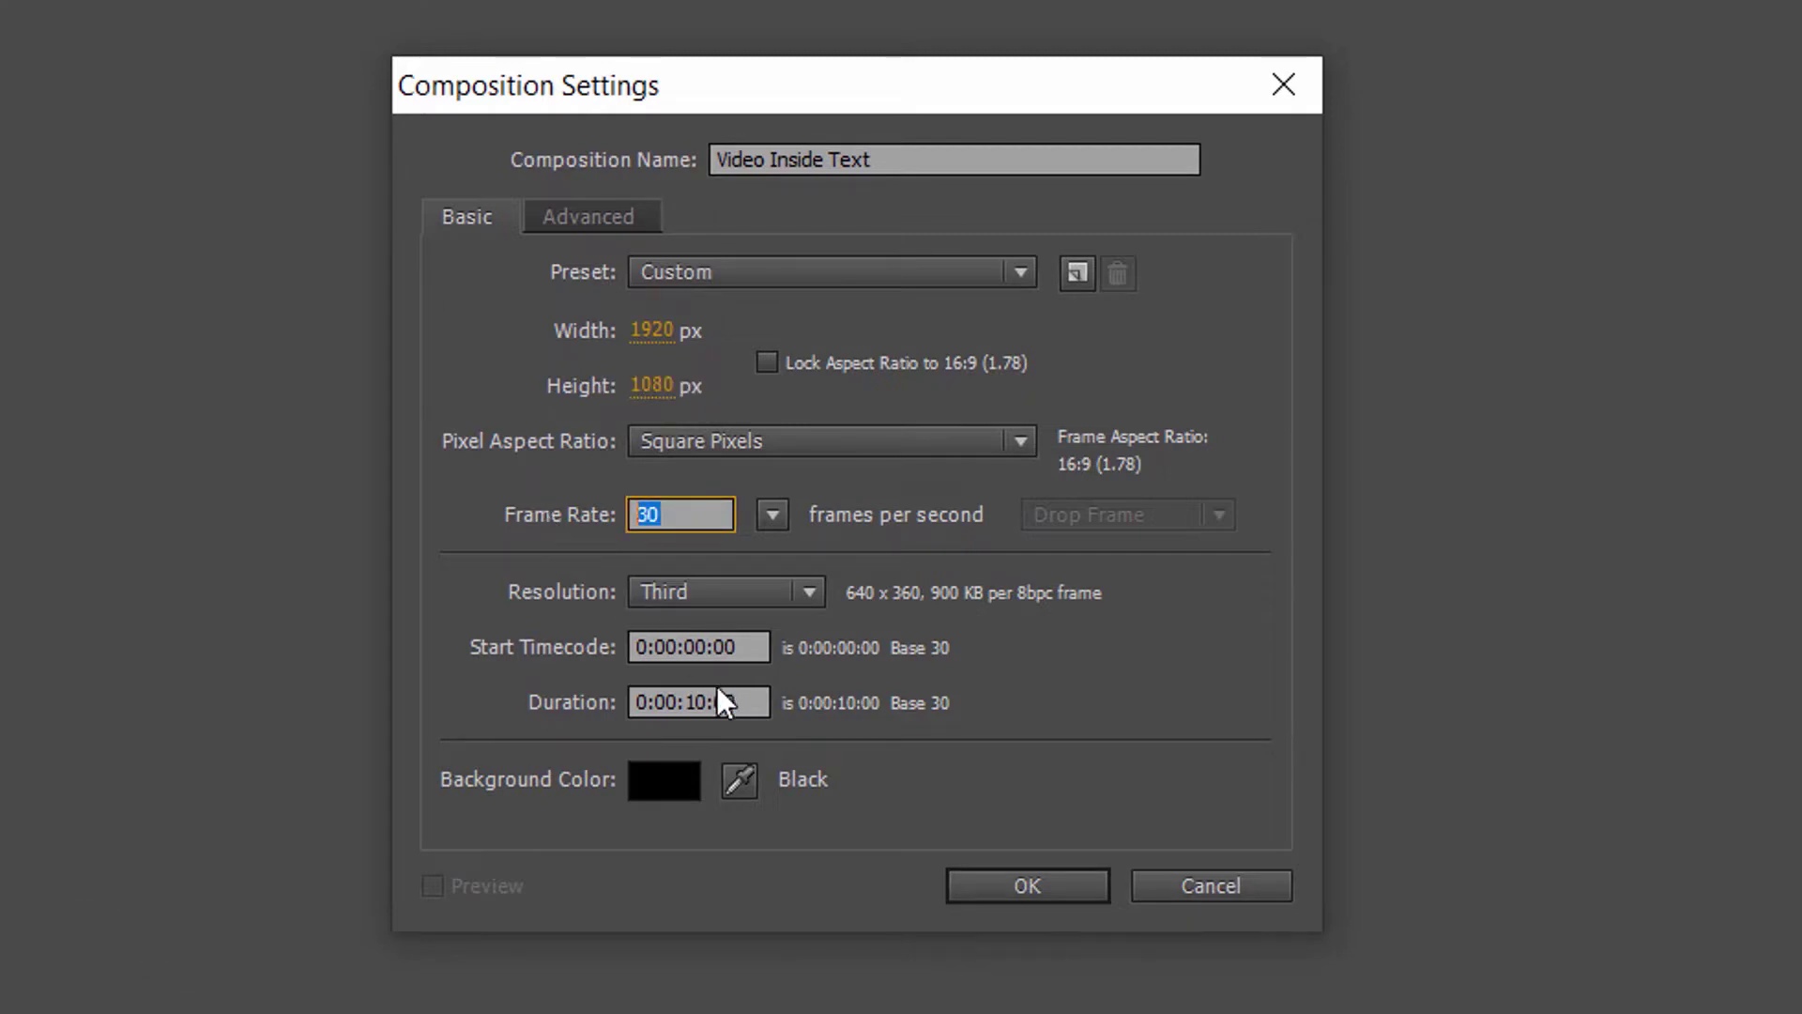
pyautogui.click(697, 703)
pyautogui.press('Return')
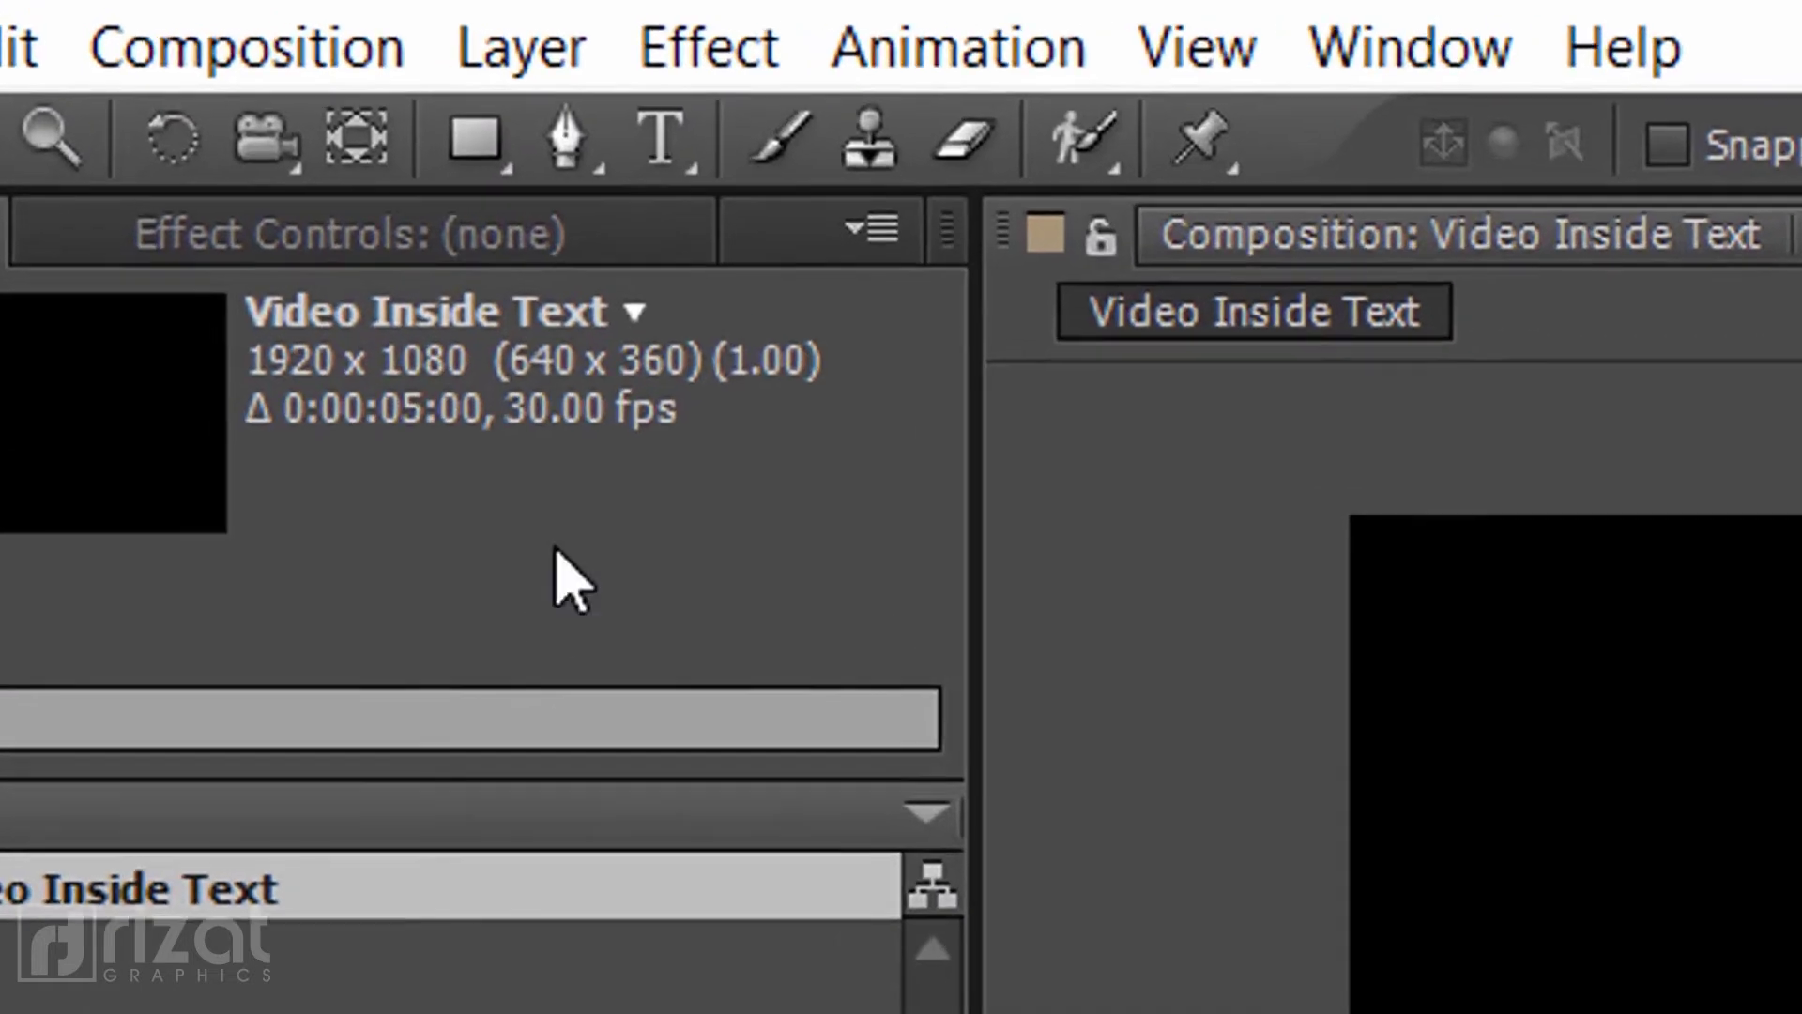
# Type a two-line 'YOUR TEXT' text layer and widen its line spacing
pyautogui.click(659, 141)
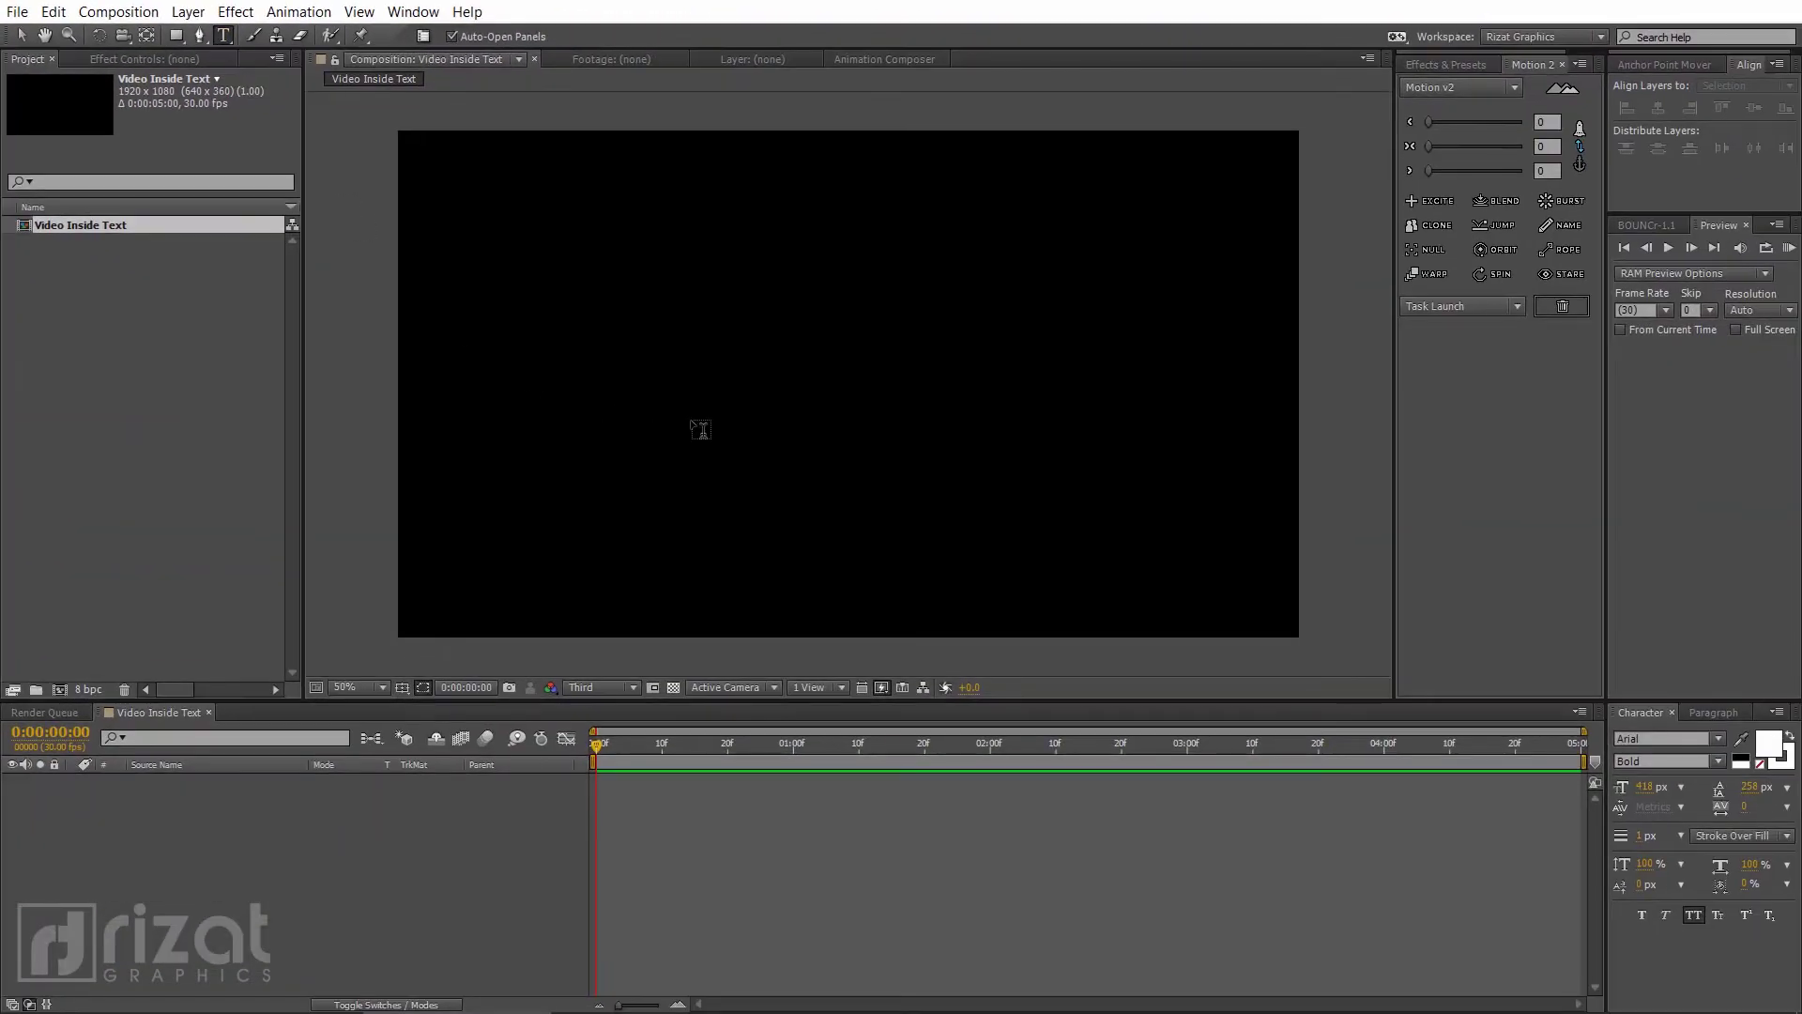
pyautogui.click(701, 428)
pyautogui.write('Y')
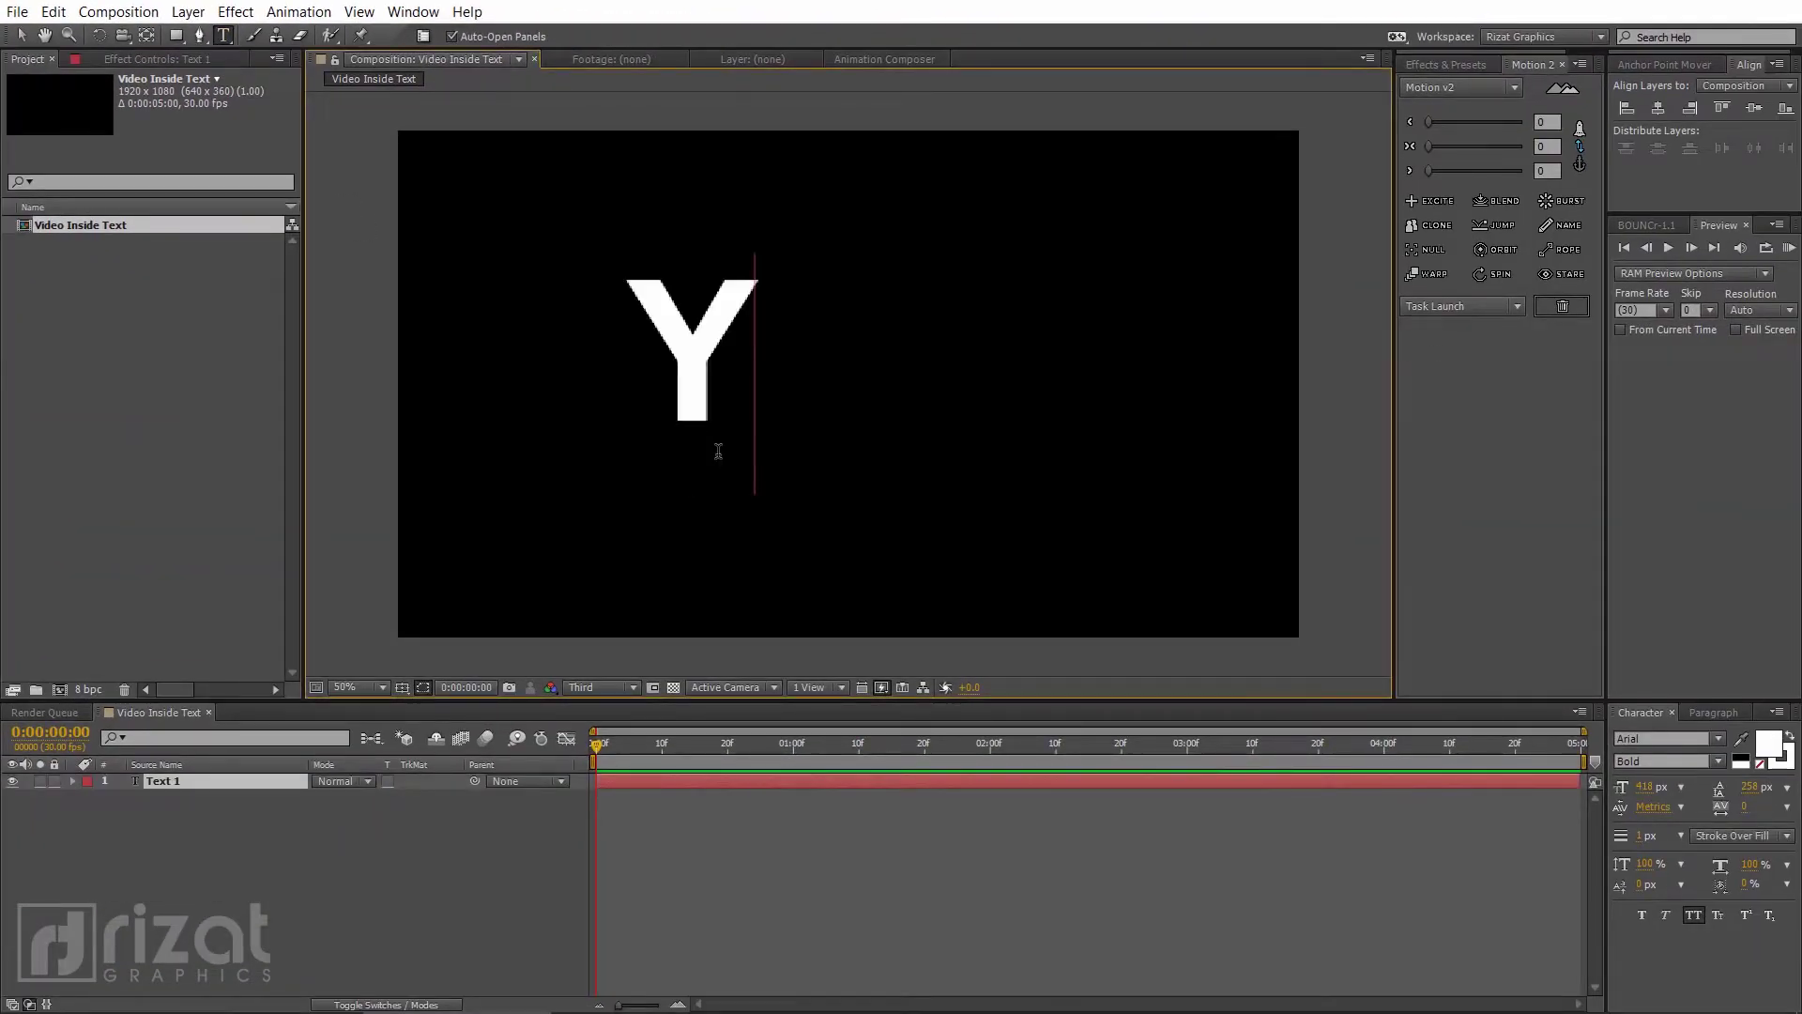
pyautogui.write('OUR ')
pyautogui.write('TEXT')
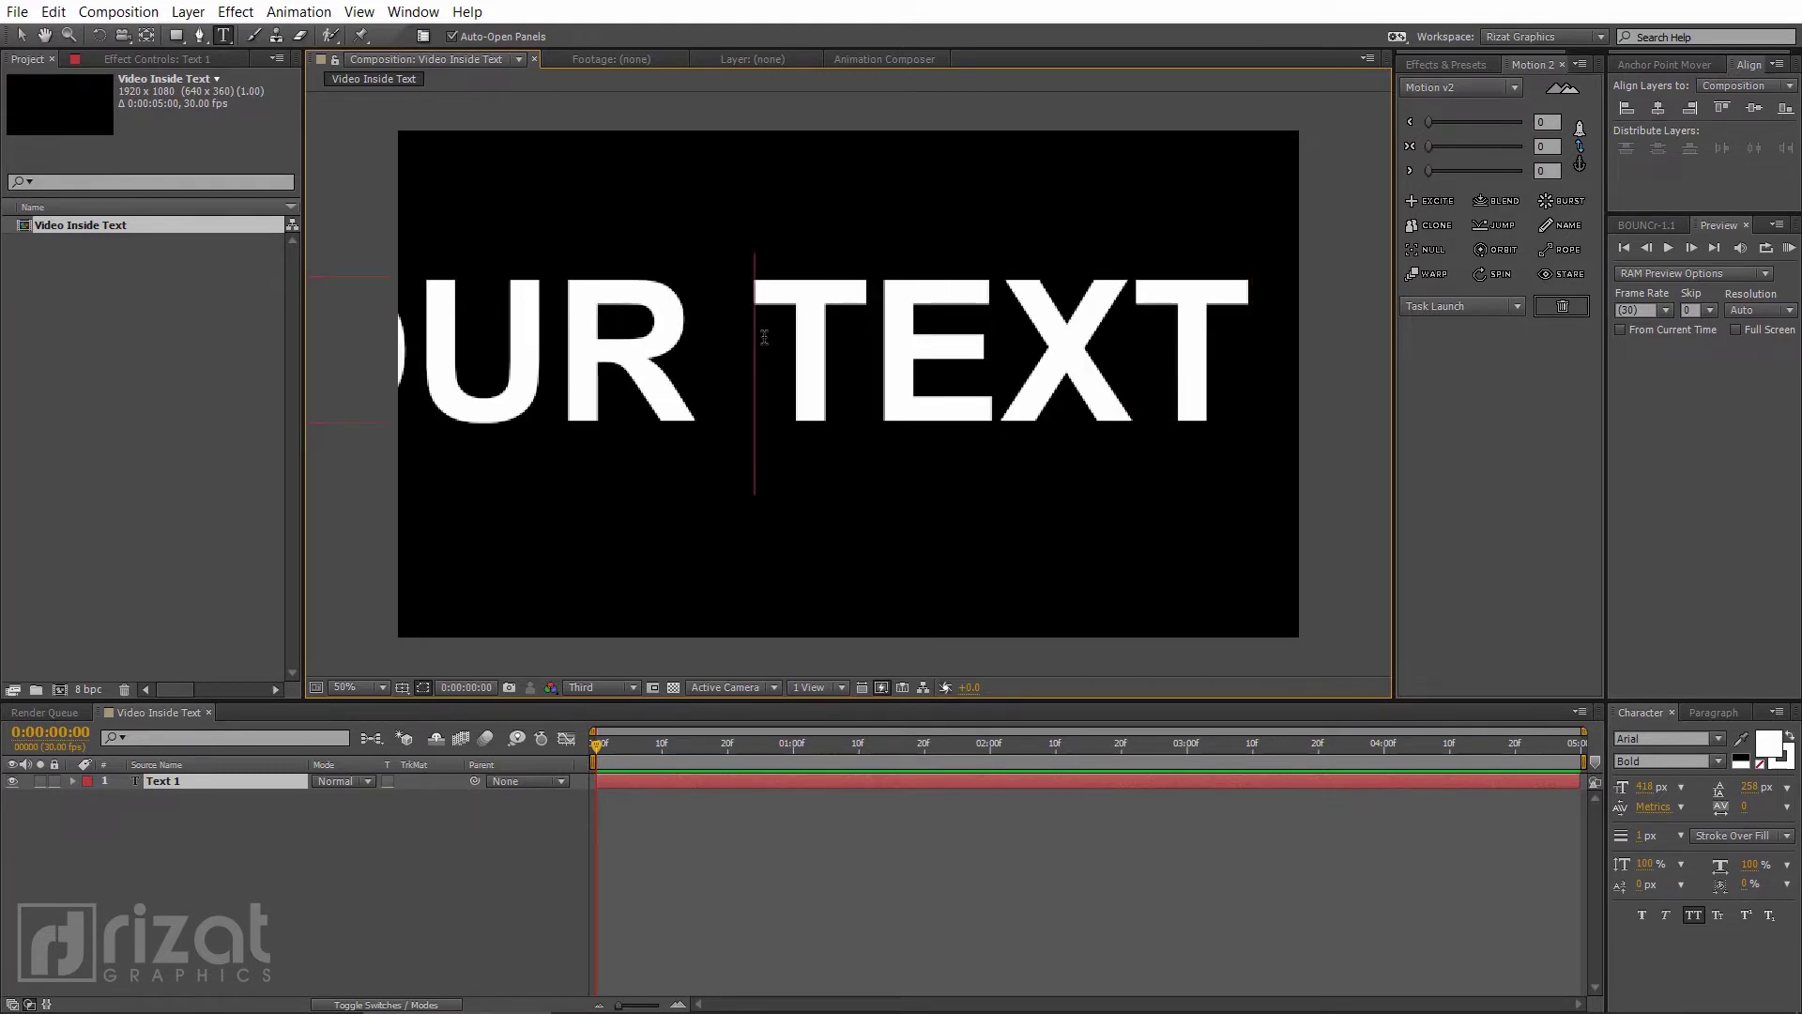
pyautogui.press('Return')
pyautogui.hotkey('ctrl', 'a')
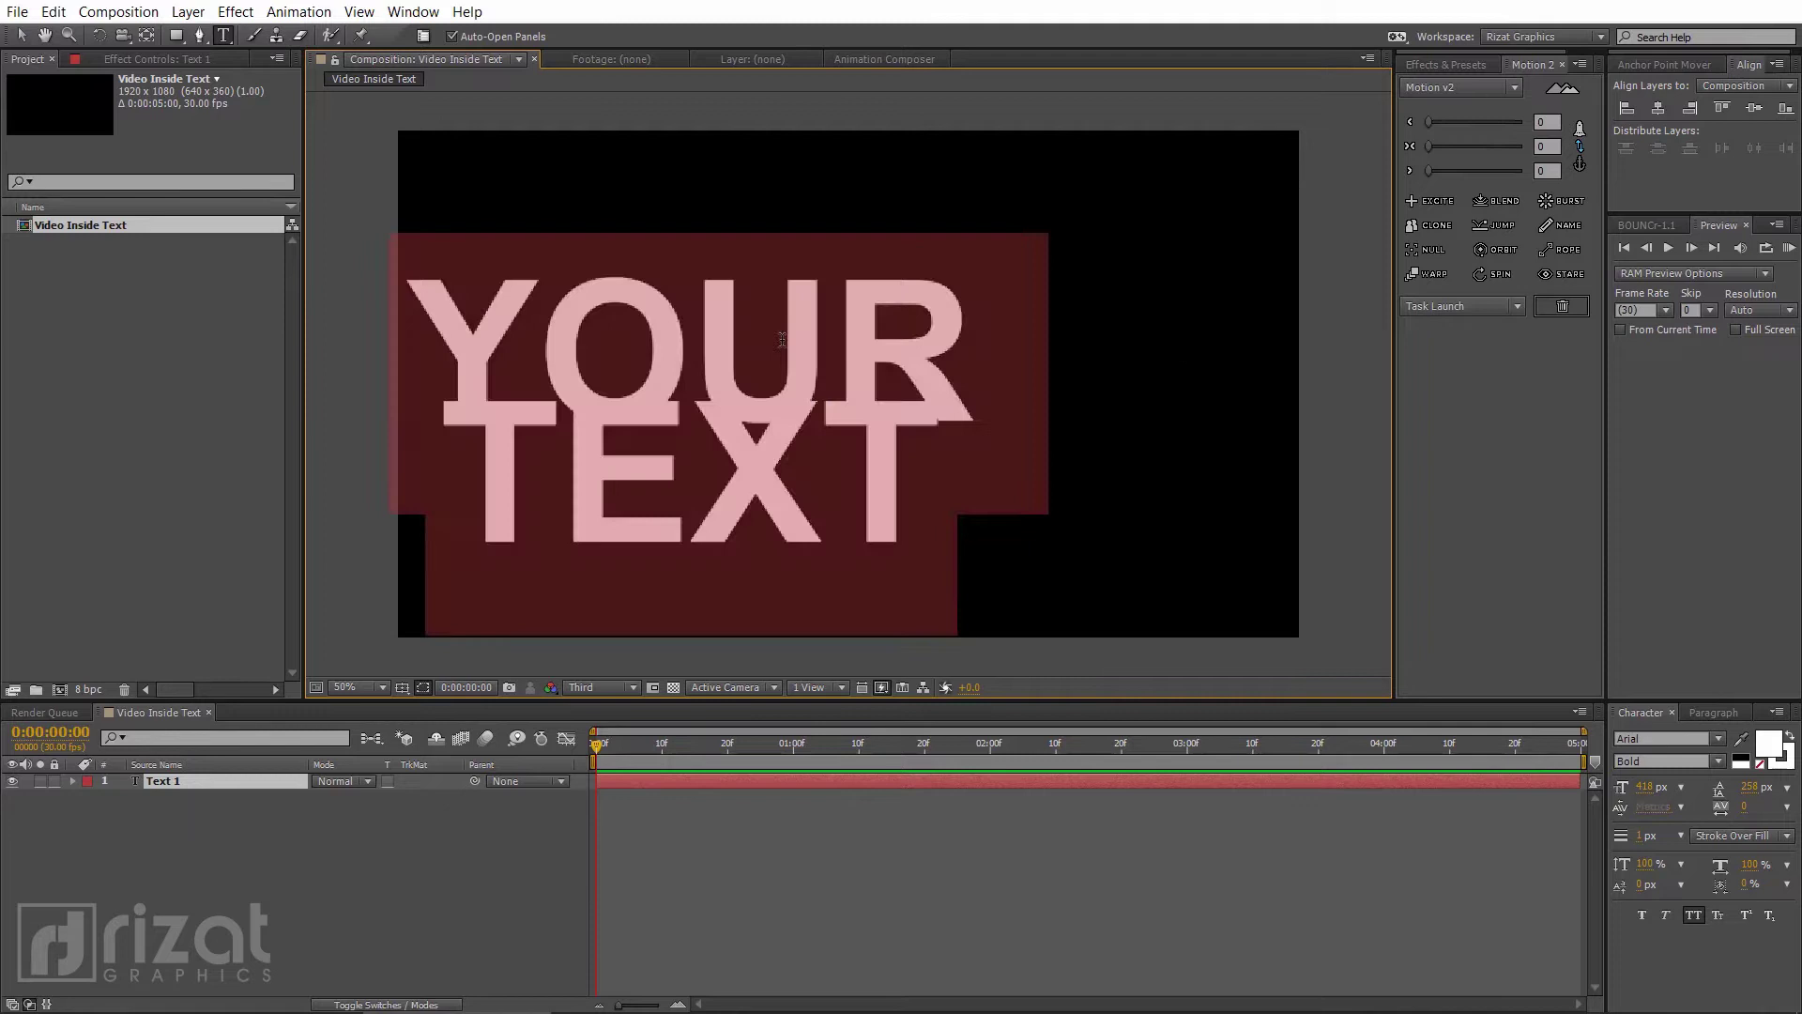
pyautogui.moveTo(1746, 792); pyautogui.dragTo(1799, 761)
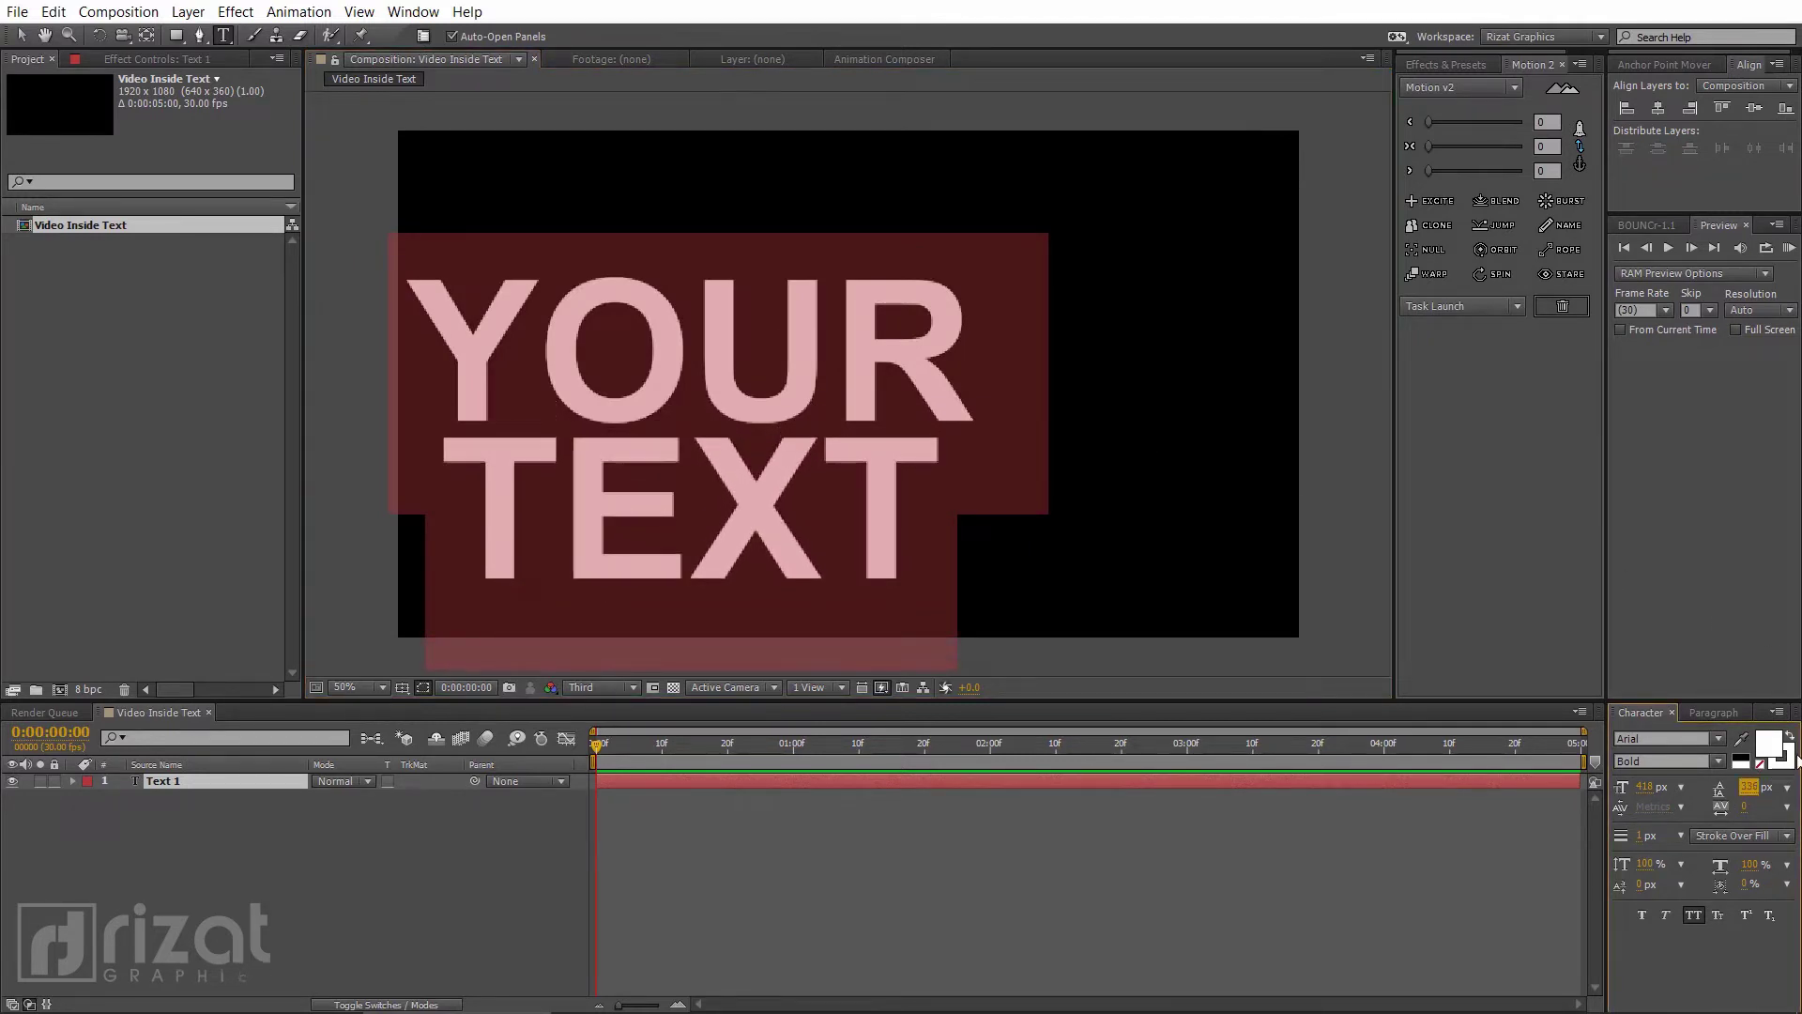
# Centre the text layer horizontally and vertically in the composition
pyautogui.click(1662, 65)
pyautogui.click(1659, 125)
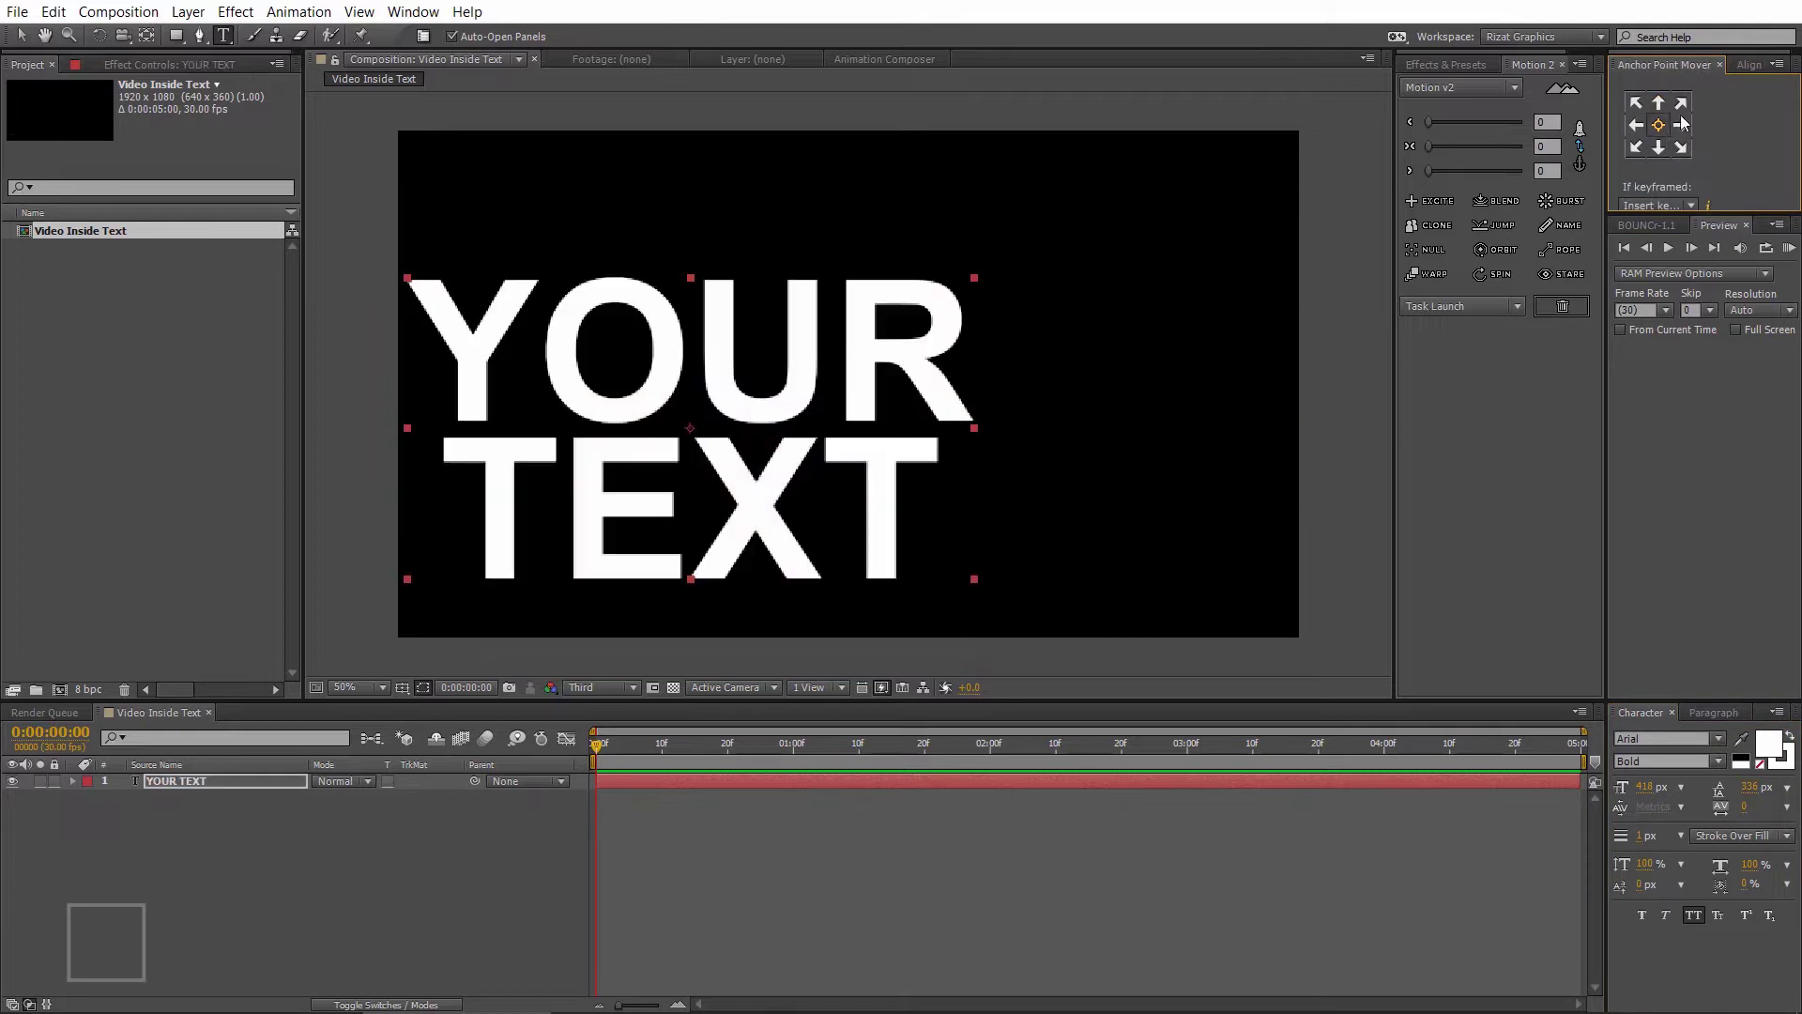
pyautogui.click(1749, 66)
pyautogui.click(1753, 112)
pyautogui.click(1659, 111)
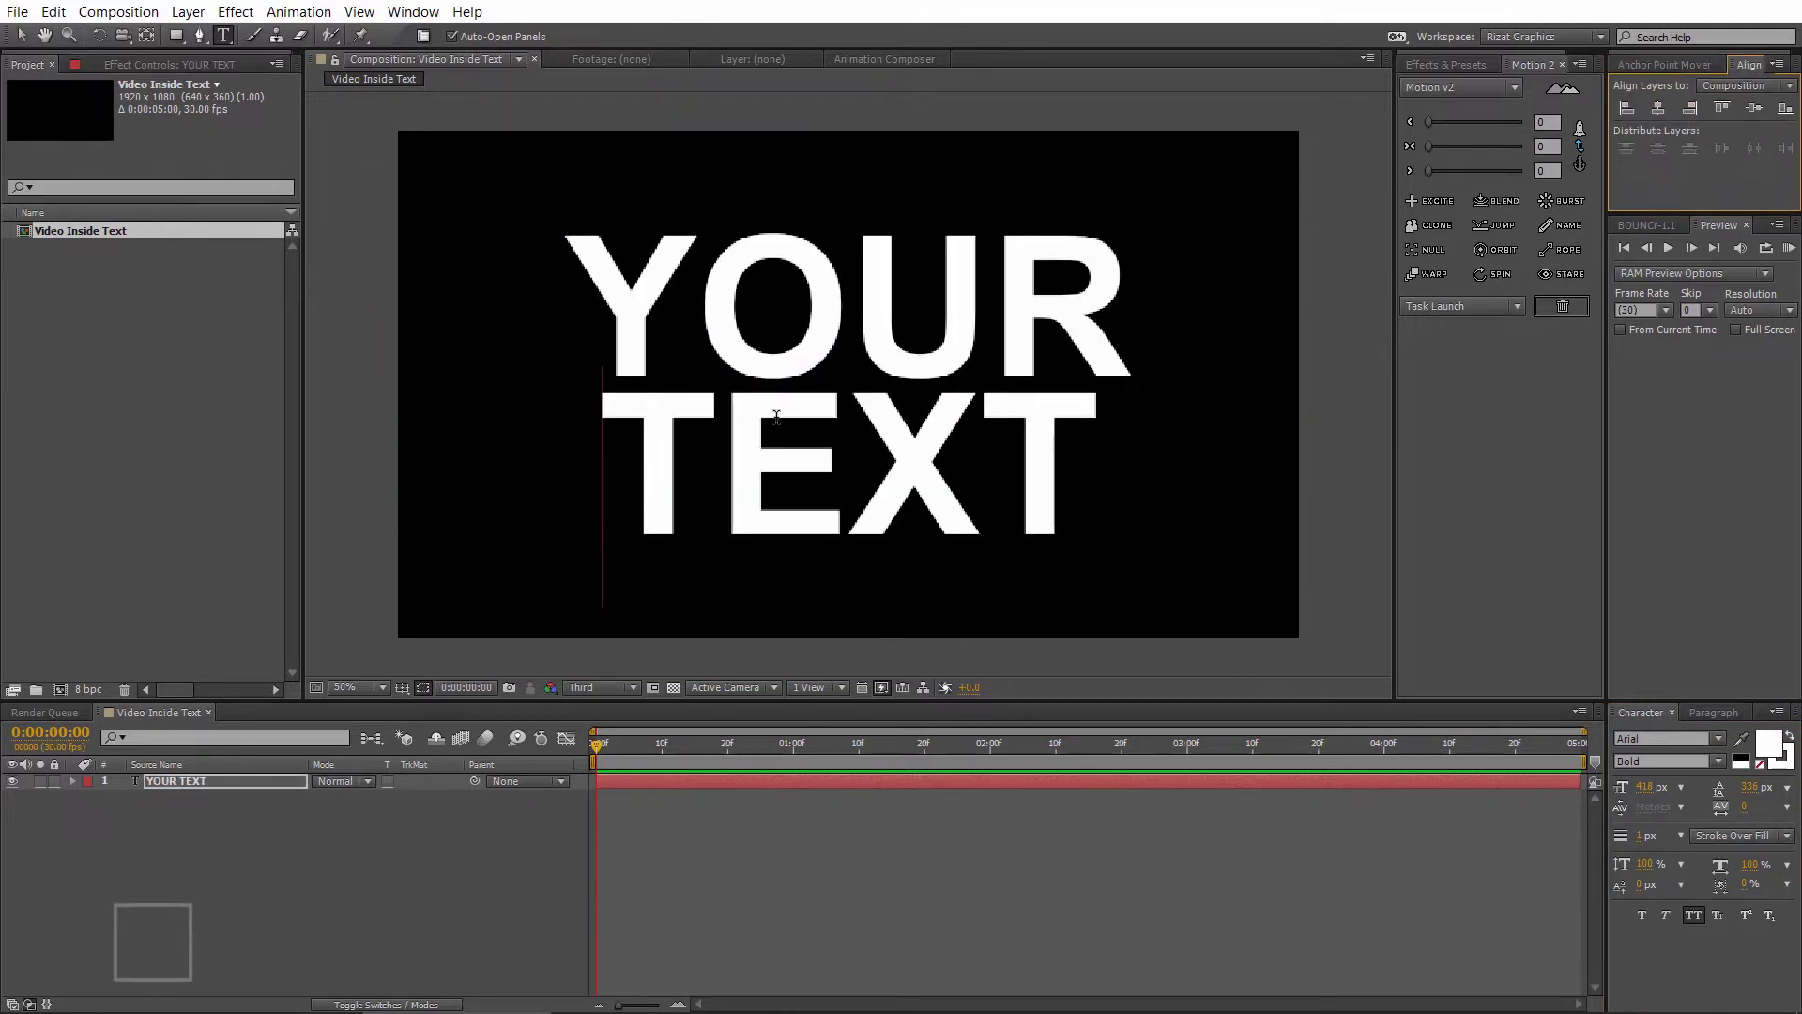
# Enlarge the TEXT line and adjust the spacing between YOUR and TEXT
pyautogui.moveTo(584, 347); pyautogui.dragTo(1117, 628)
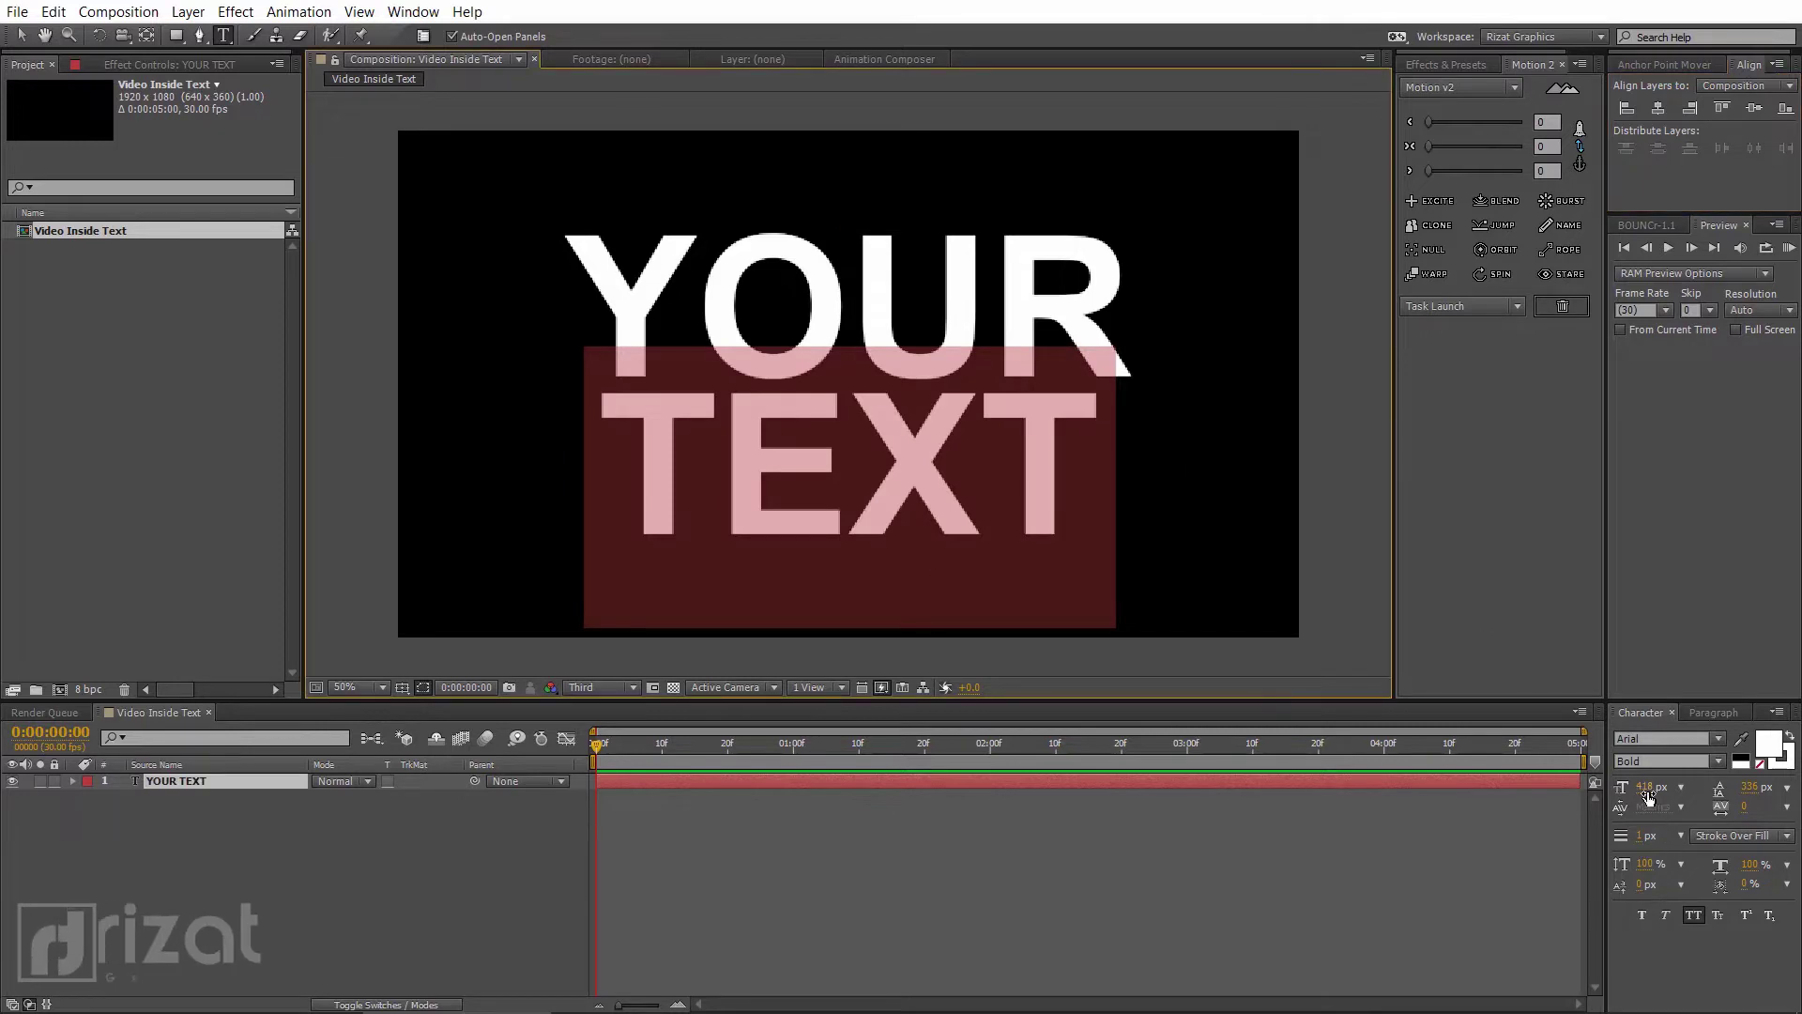
pyautogui.moveTo(1642, 785); pyautogui.dragTo(1695, 784)
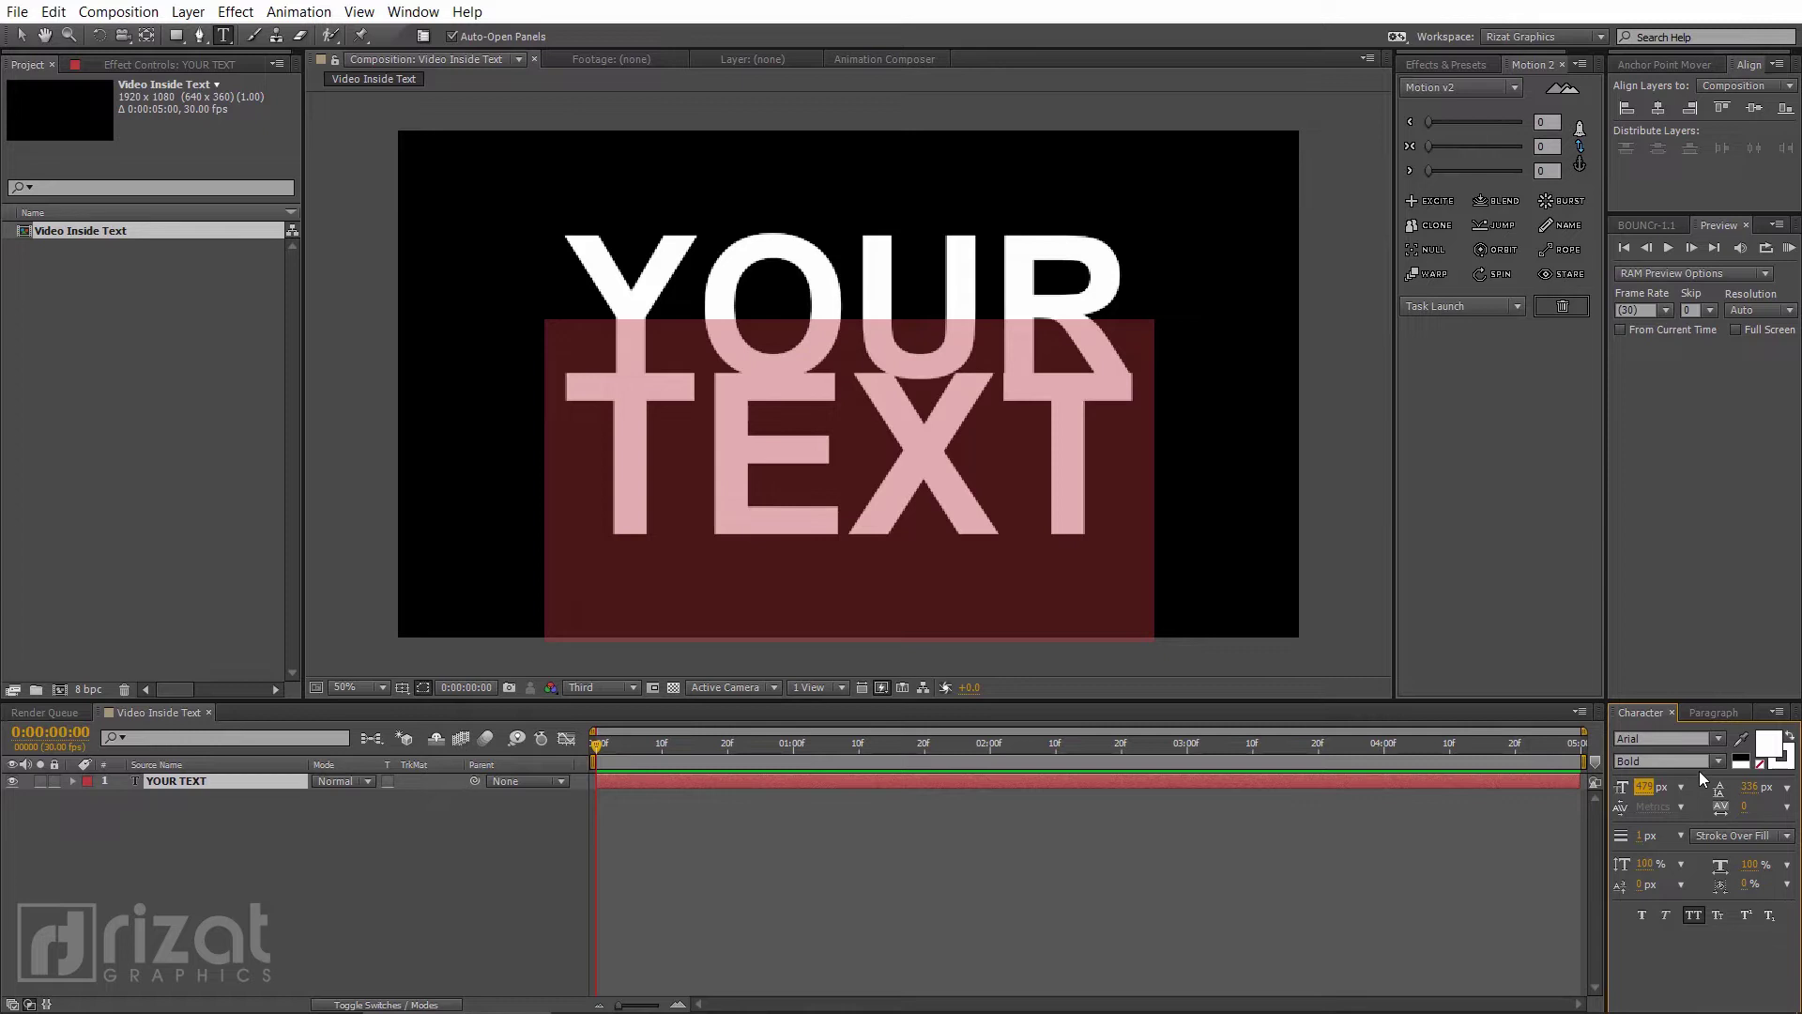
pyautogui.moveTo(1753, 787); pyautogui.dragTo(1770, 792)
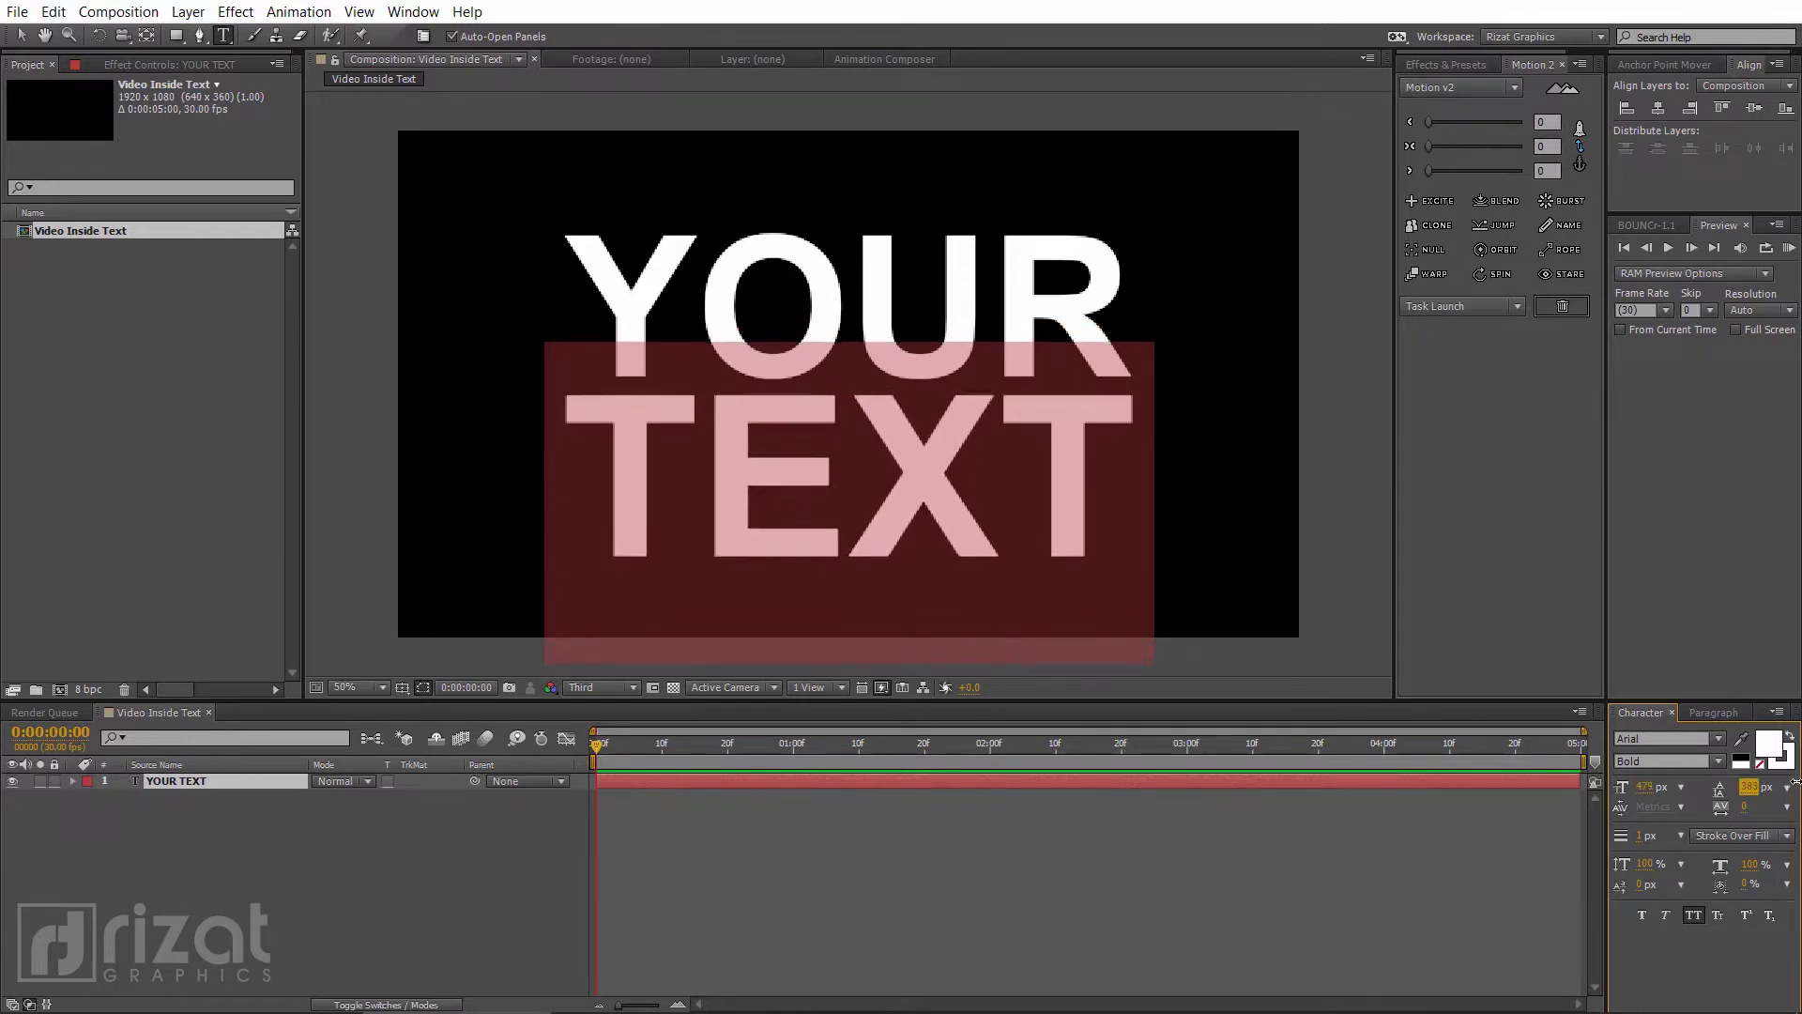
pyautogui.click(444, 883)
# Re-centre the resized text layer vertically in the composition
pyautogui.click(203, 783)
pyautogui.click(1666, 64)
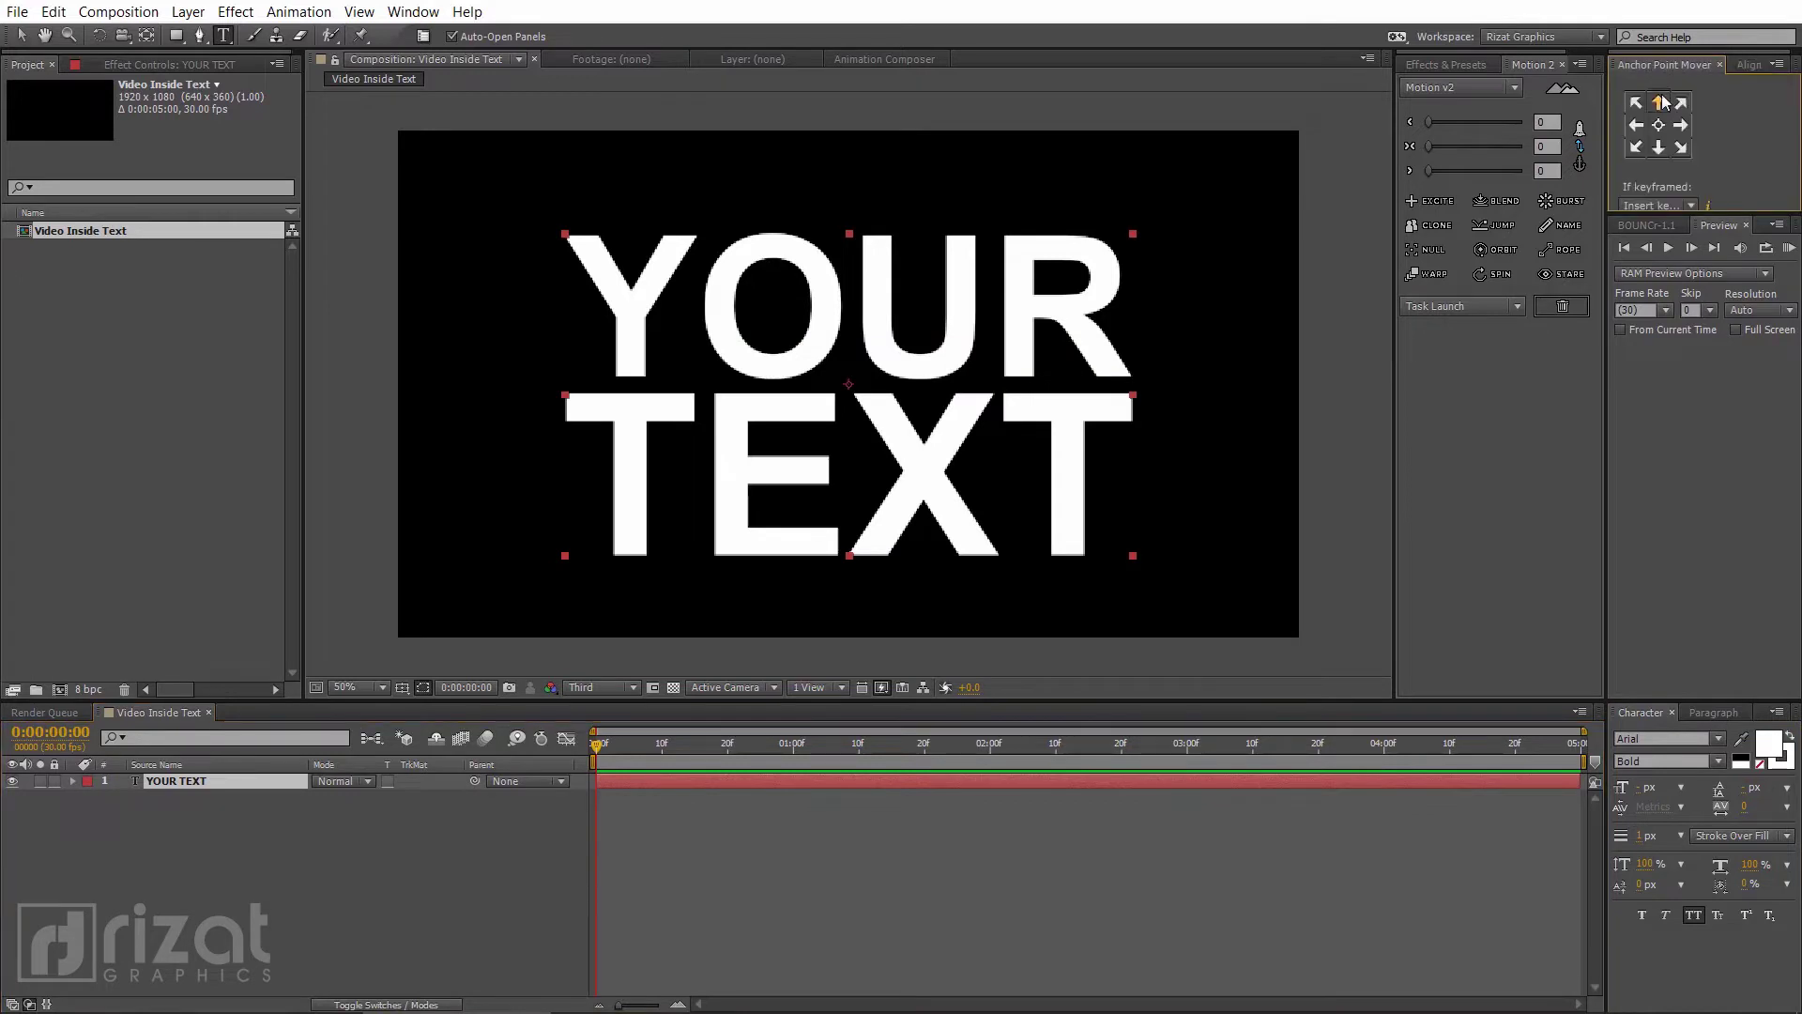
pyautogui.click(1748, 65)
pyautogui.click(1754, 109)
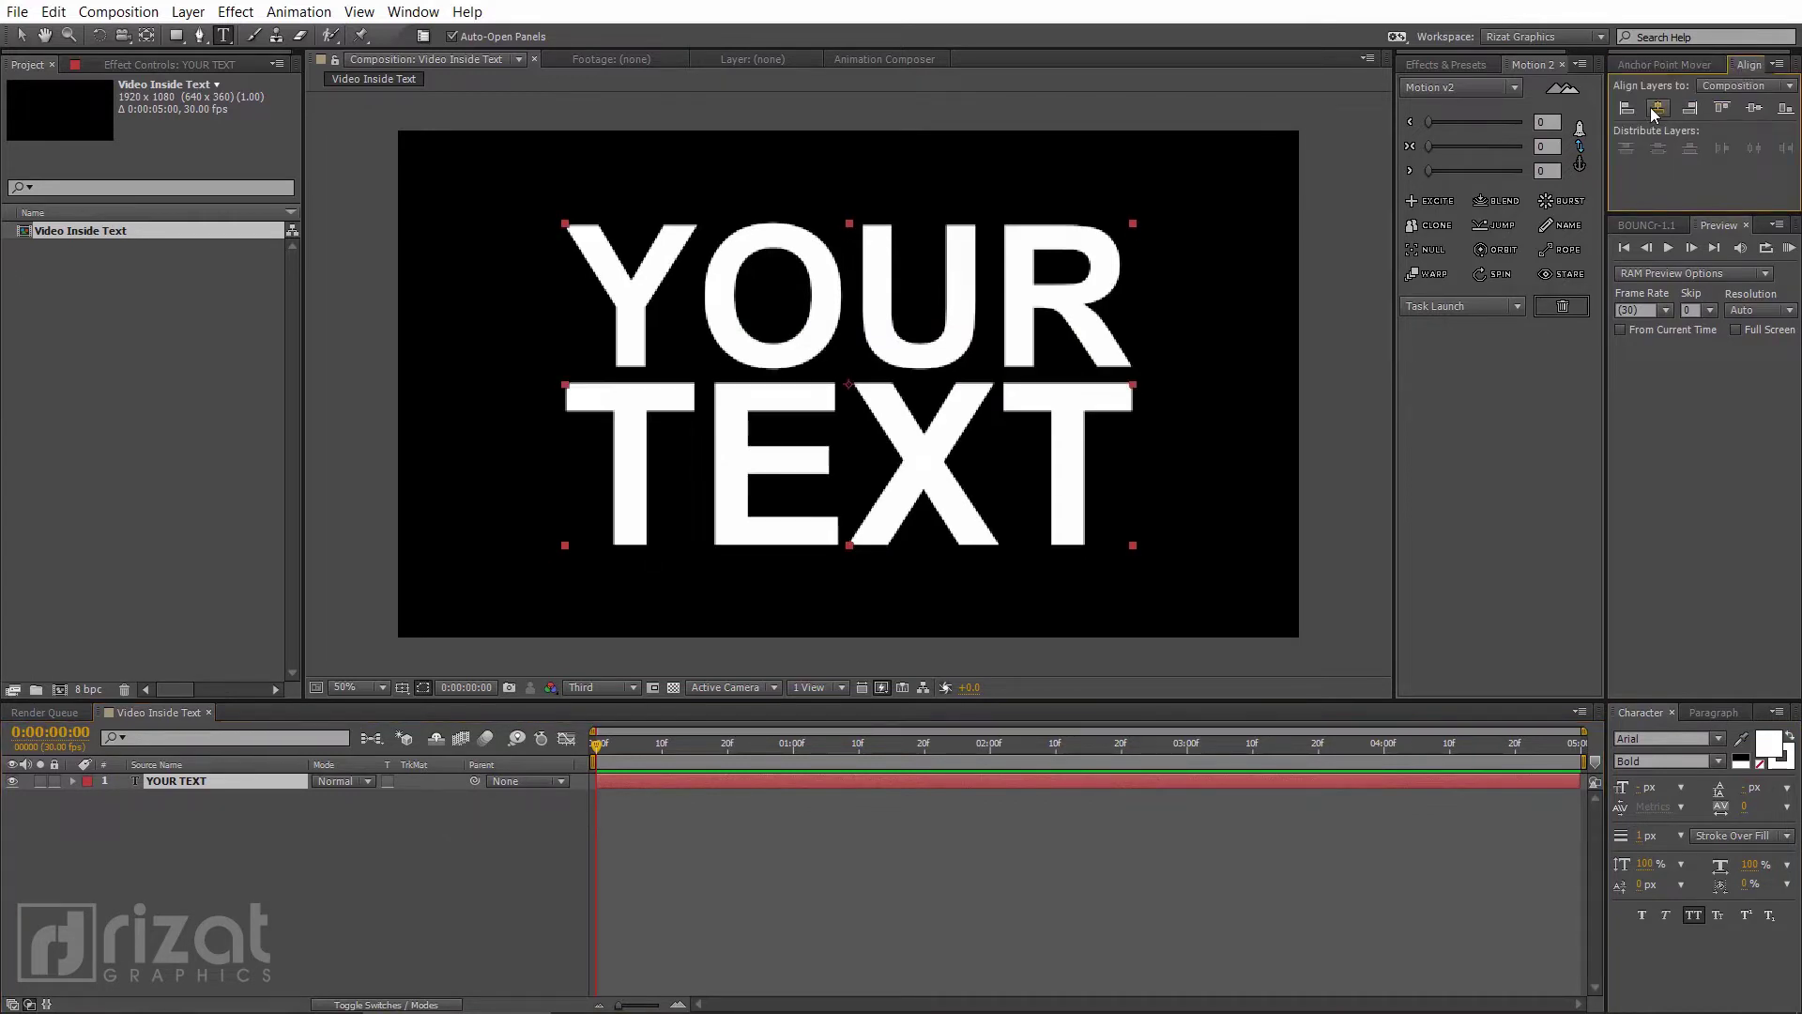
pyautogui.click(309, 840)
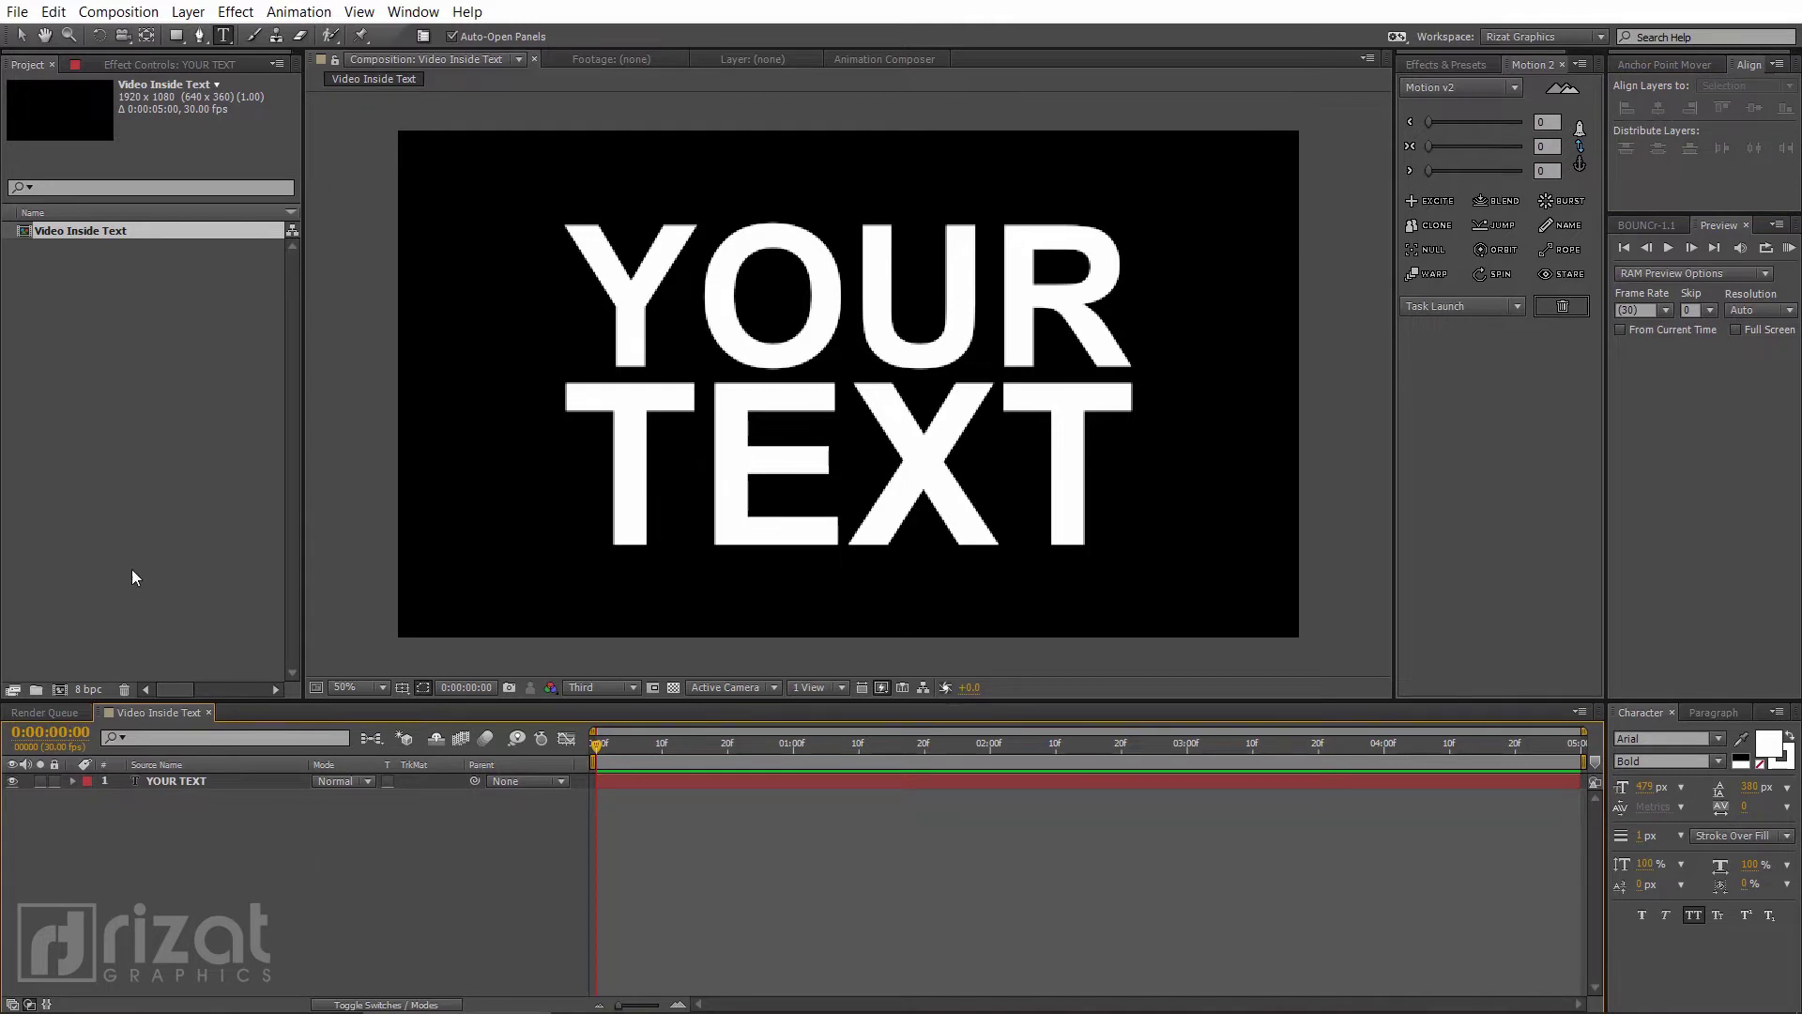
# Import the 'Boy - 21827' and 'Juggling - 856' clips into the project
pyautogui.click(60, 89)
pyautogui.click(24, 13)
pyautogui.moveTo(56, 275)
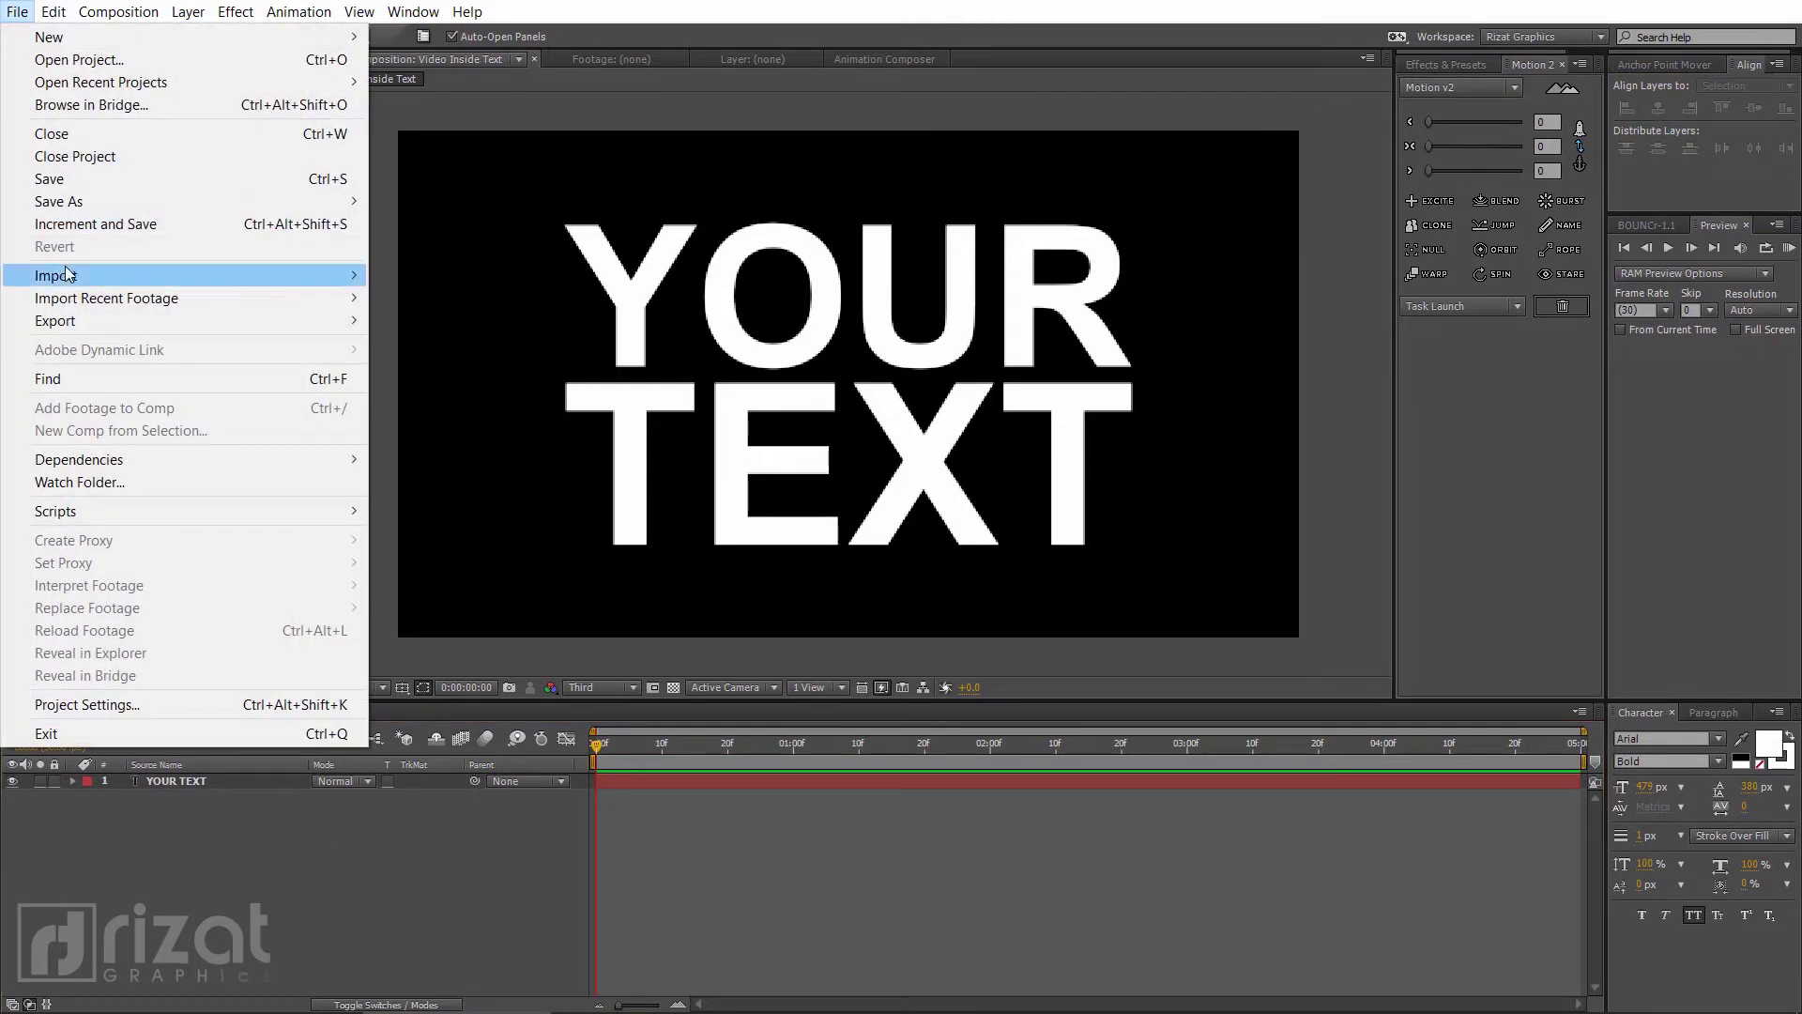
pyautogui.click(437, 275)
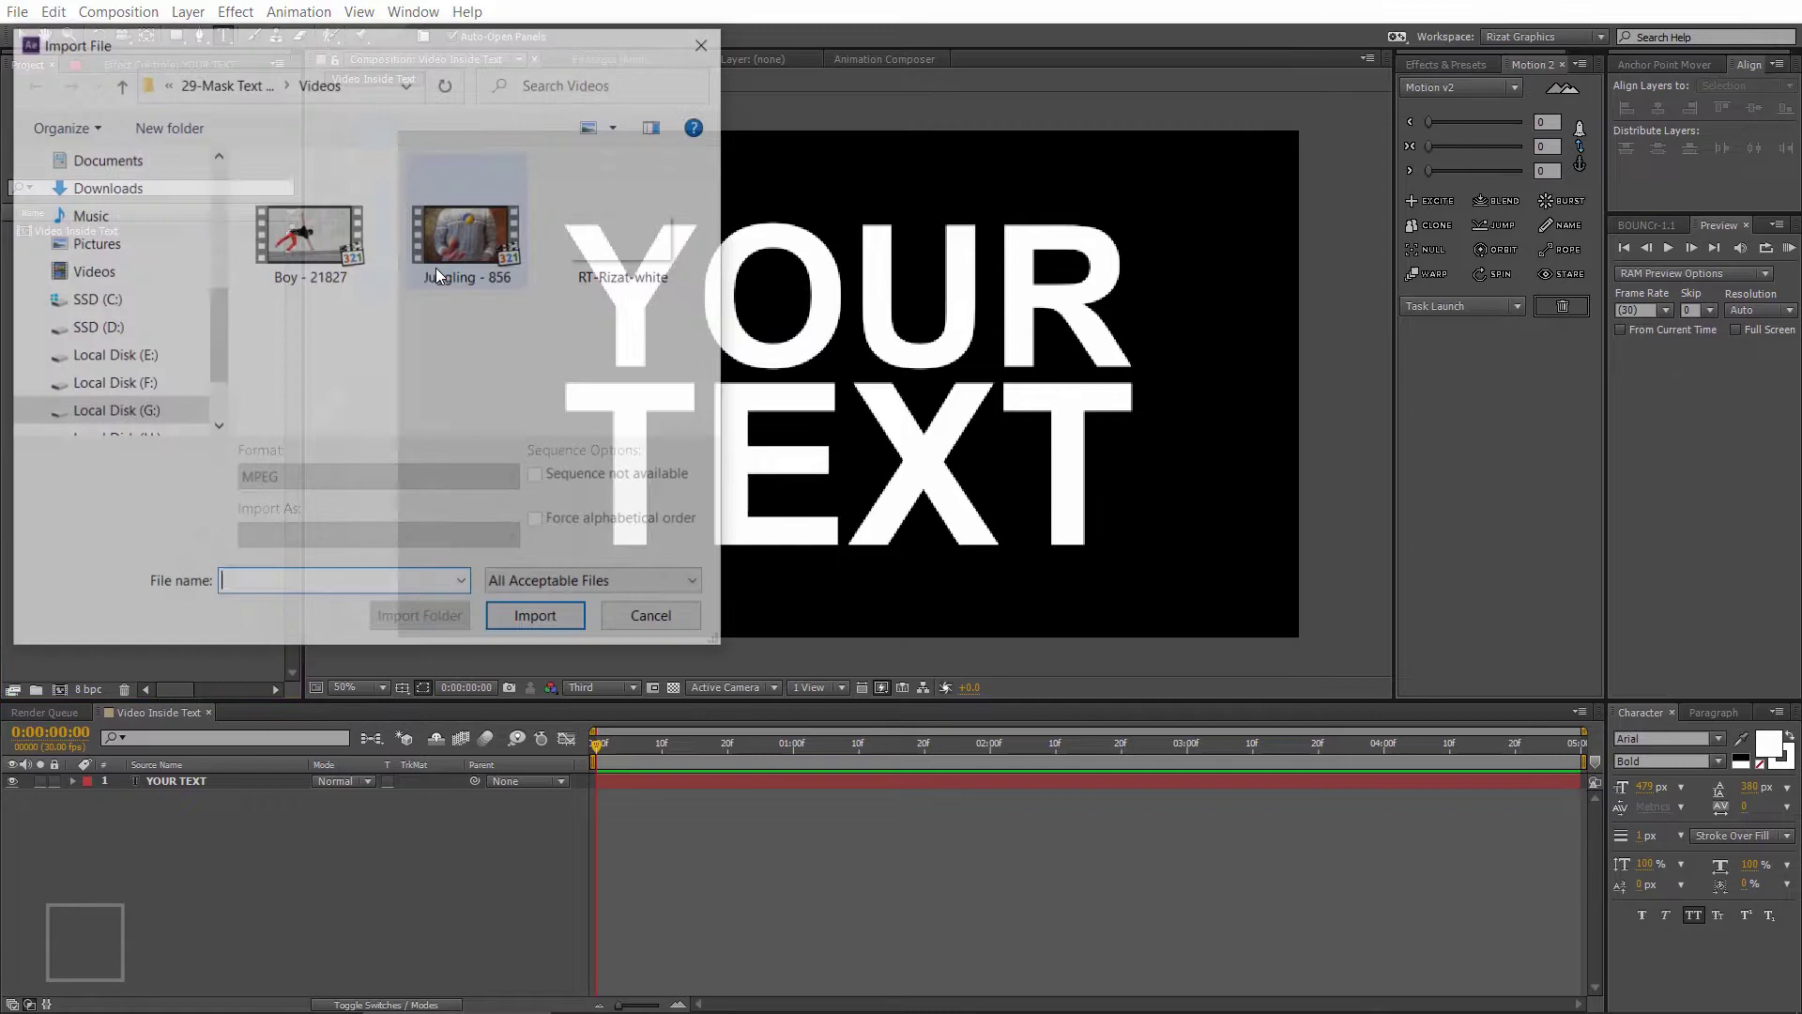
pyautogui.click(309, 225)
pyautogui.keyDown('ctrl'); pyautogui.click(438, 258); pyautogui.keyUp('ctrl')
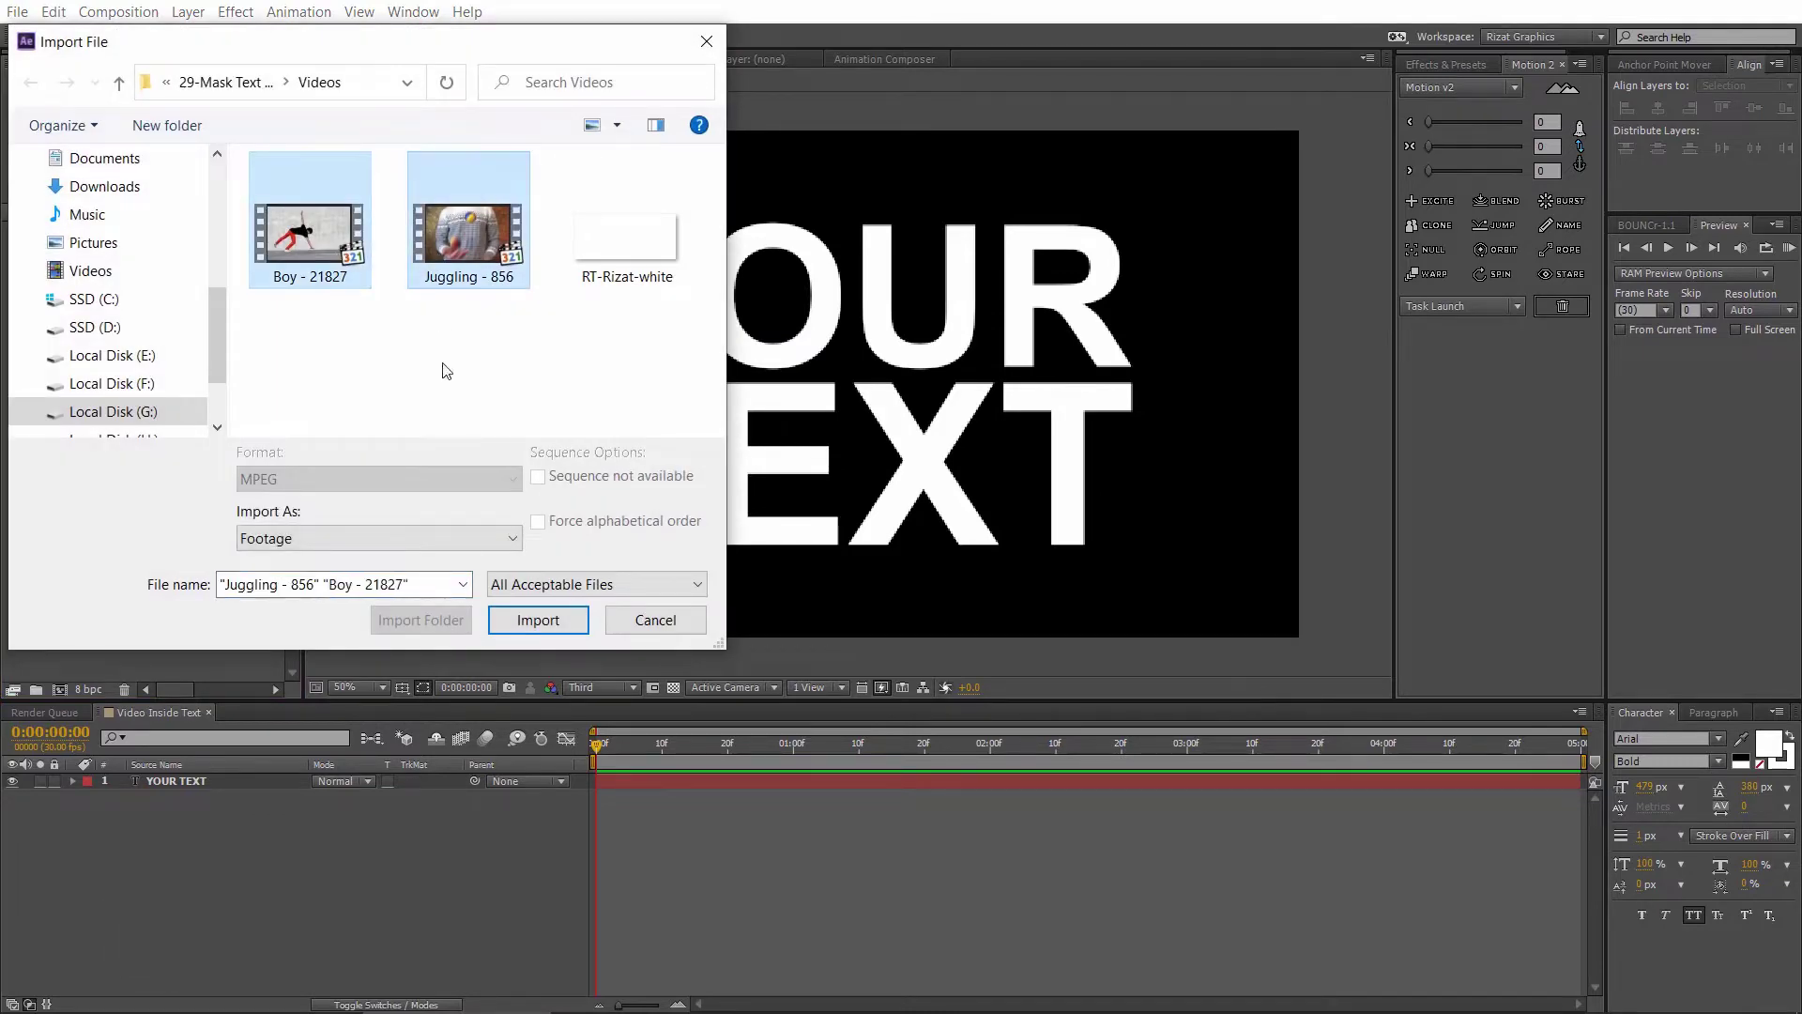
pyautogui.click(508, 623)
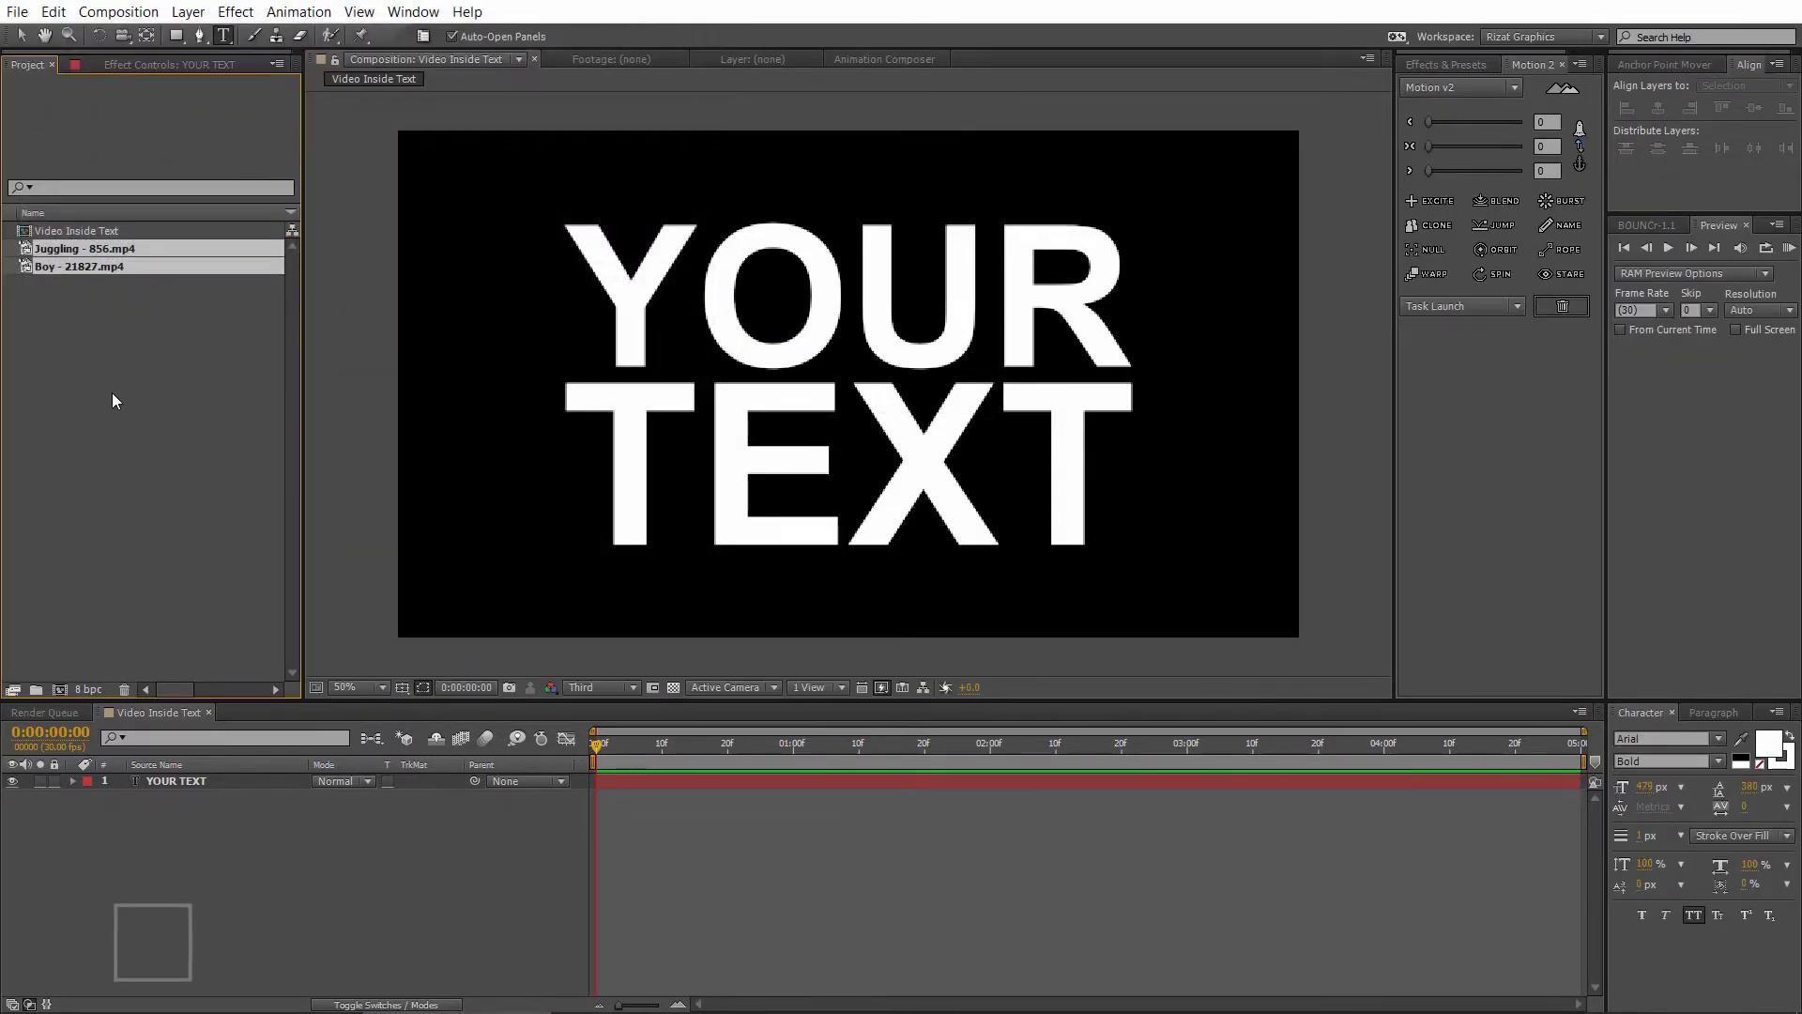
# Place the 'Boy - 21827' clip in the timeline beneath the text layer
pyautogui.click(71, 230)
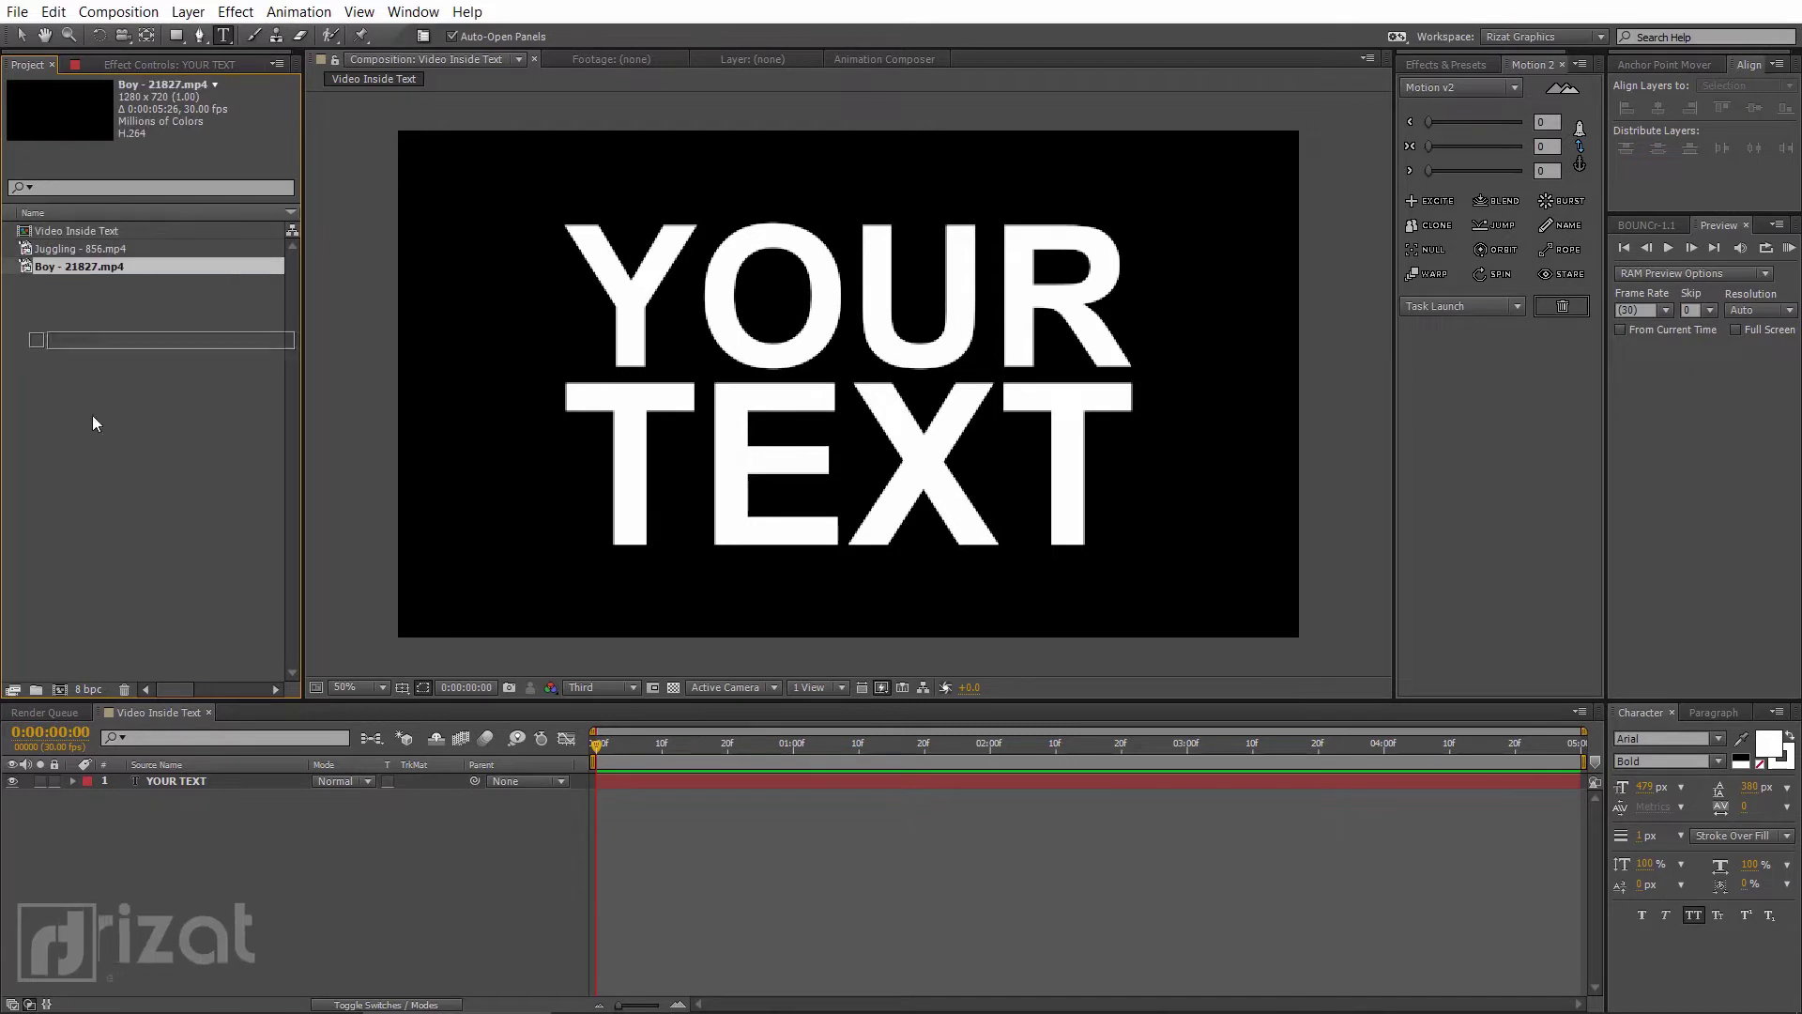
pyautogui.click(72, 269)
pyautogui.moveTo(120, 737); pyautogui.dragTo(129, 808)
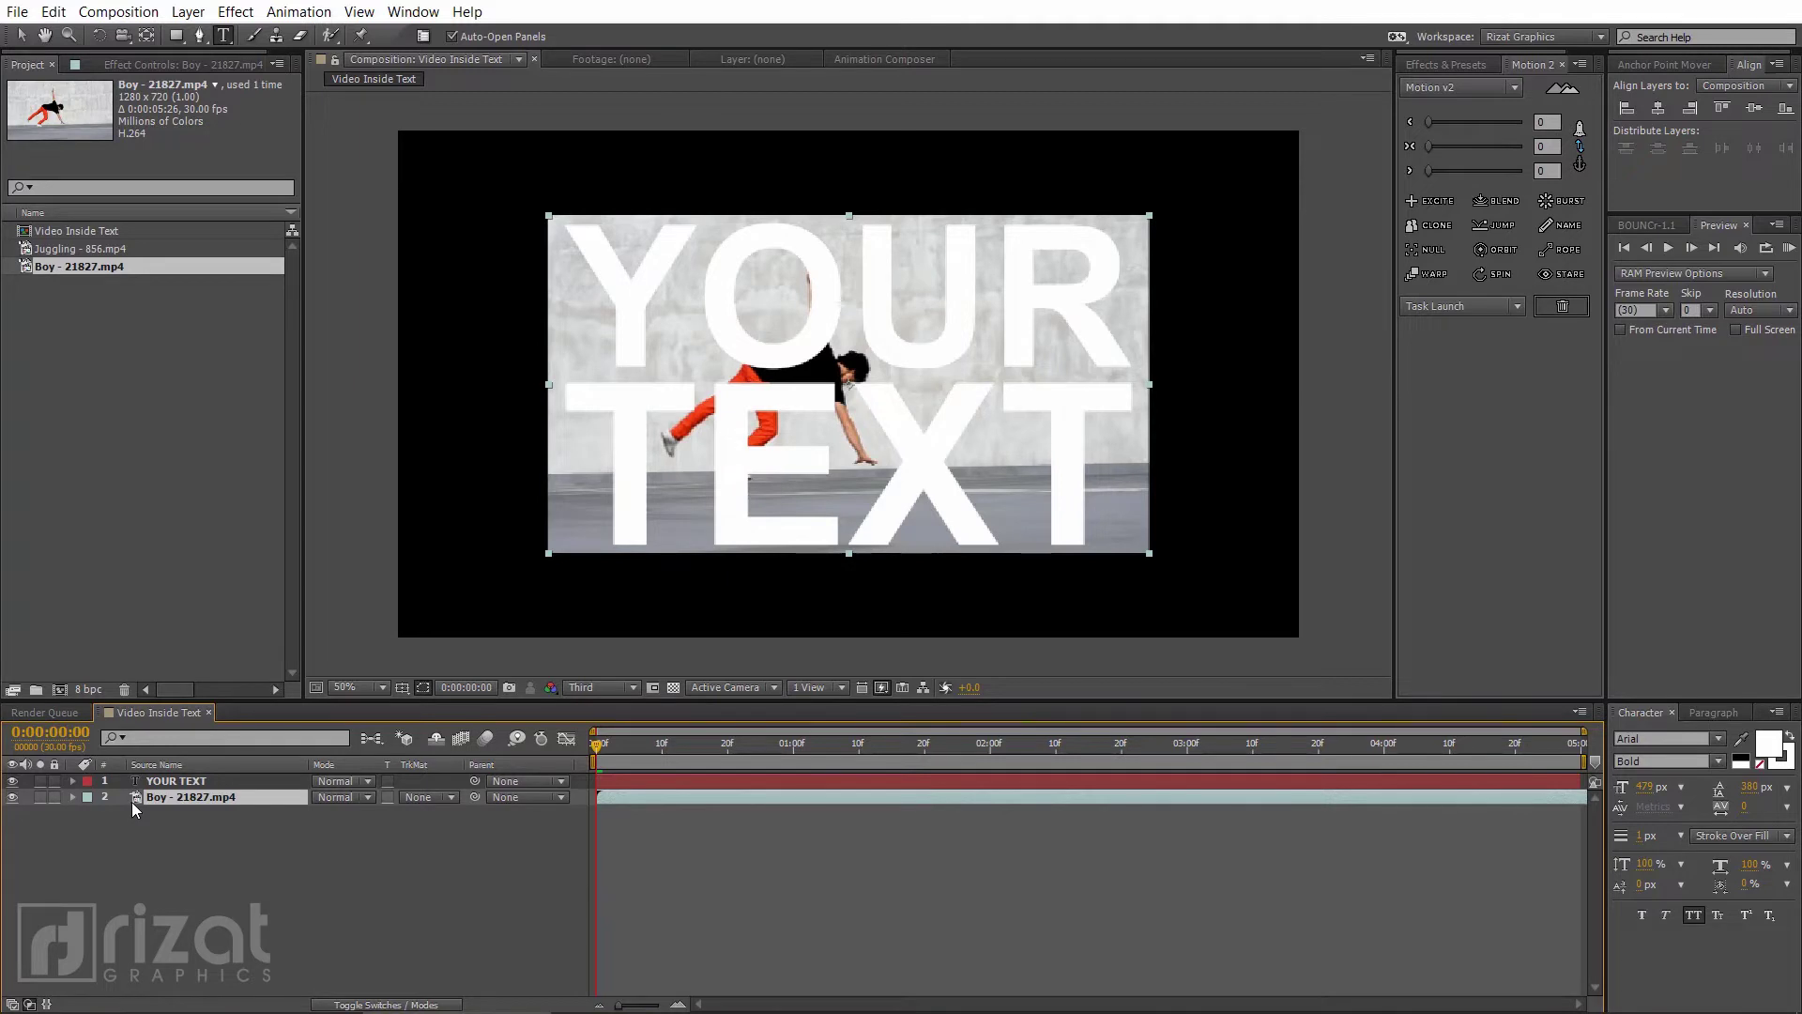
pyautogui.click(303, 861)
pyautogui.click(283, 782)
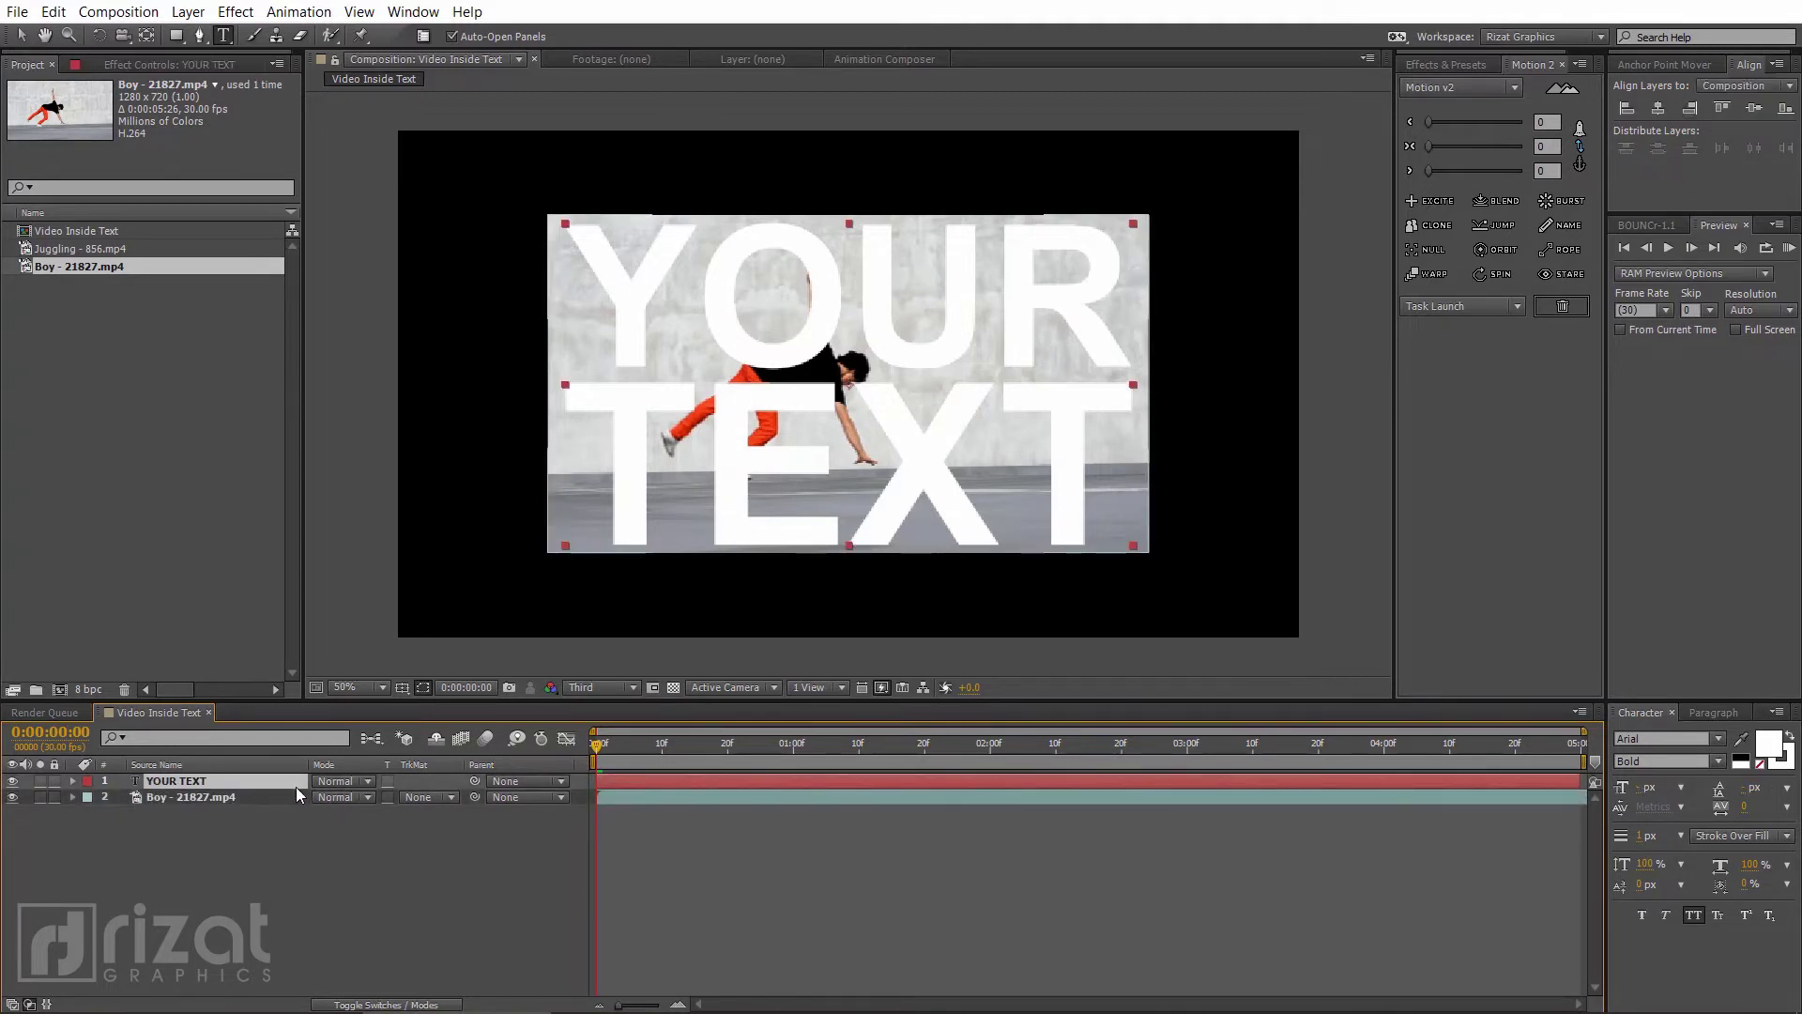
# Set the Boy layer's Track Matte to Alpha Matte 'YOUR TEXT'
pyautogui.click(274, 797)
pyautogui.click(423, 798)
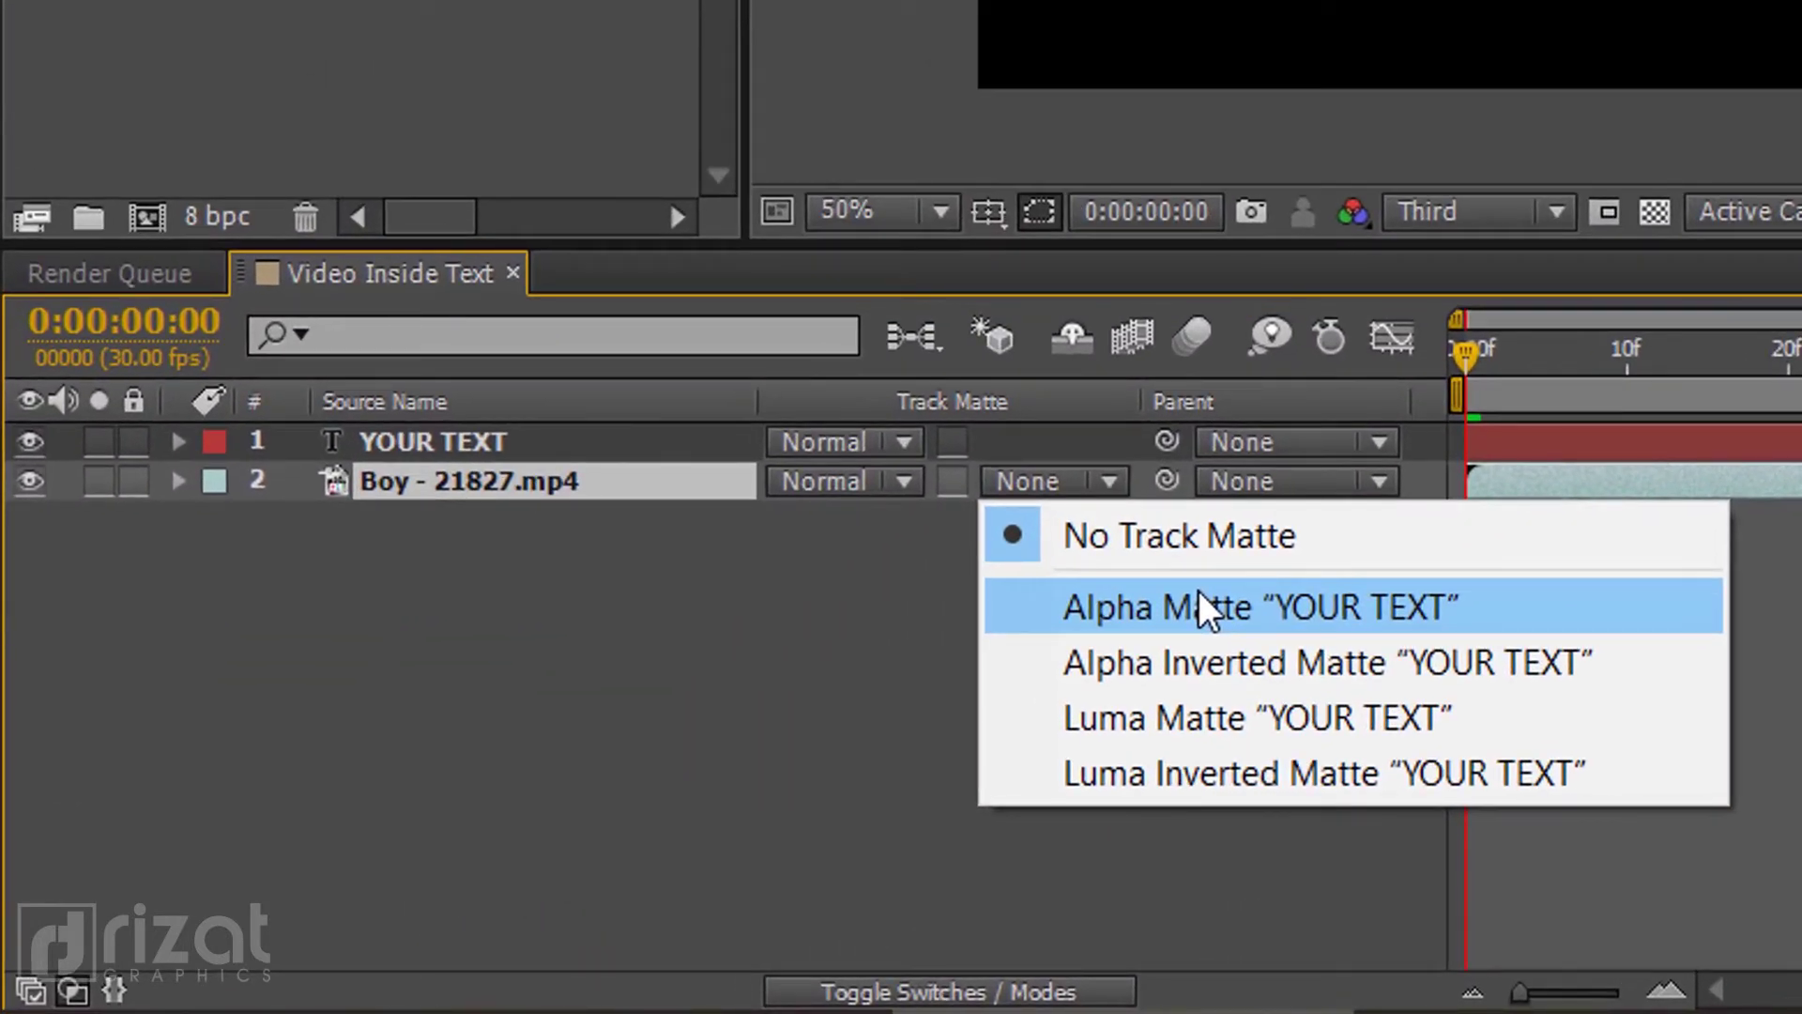
pyautogui.click(1197, 606)
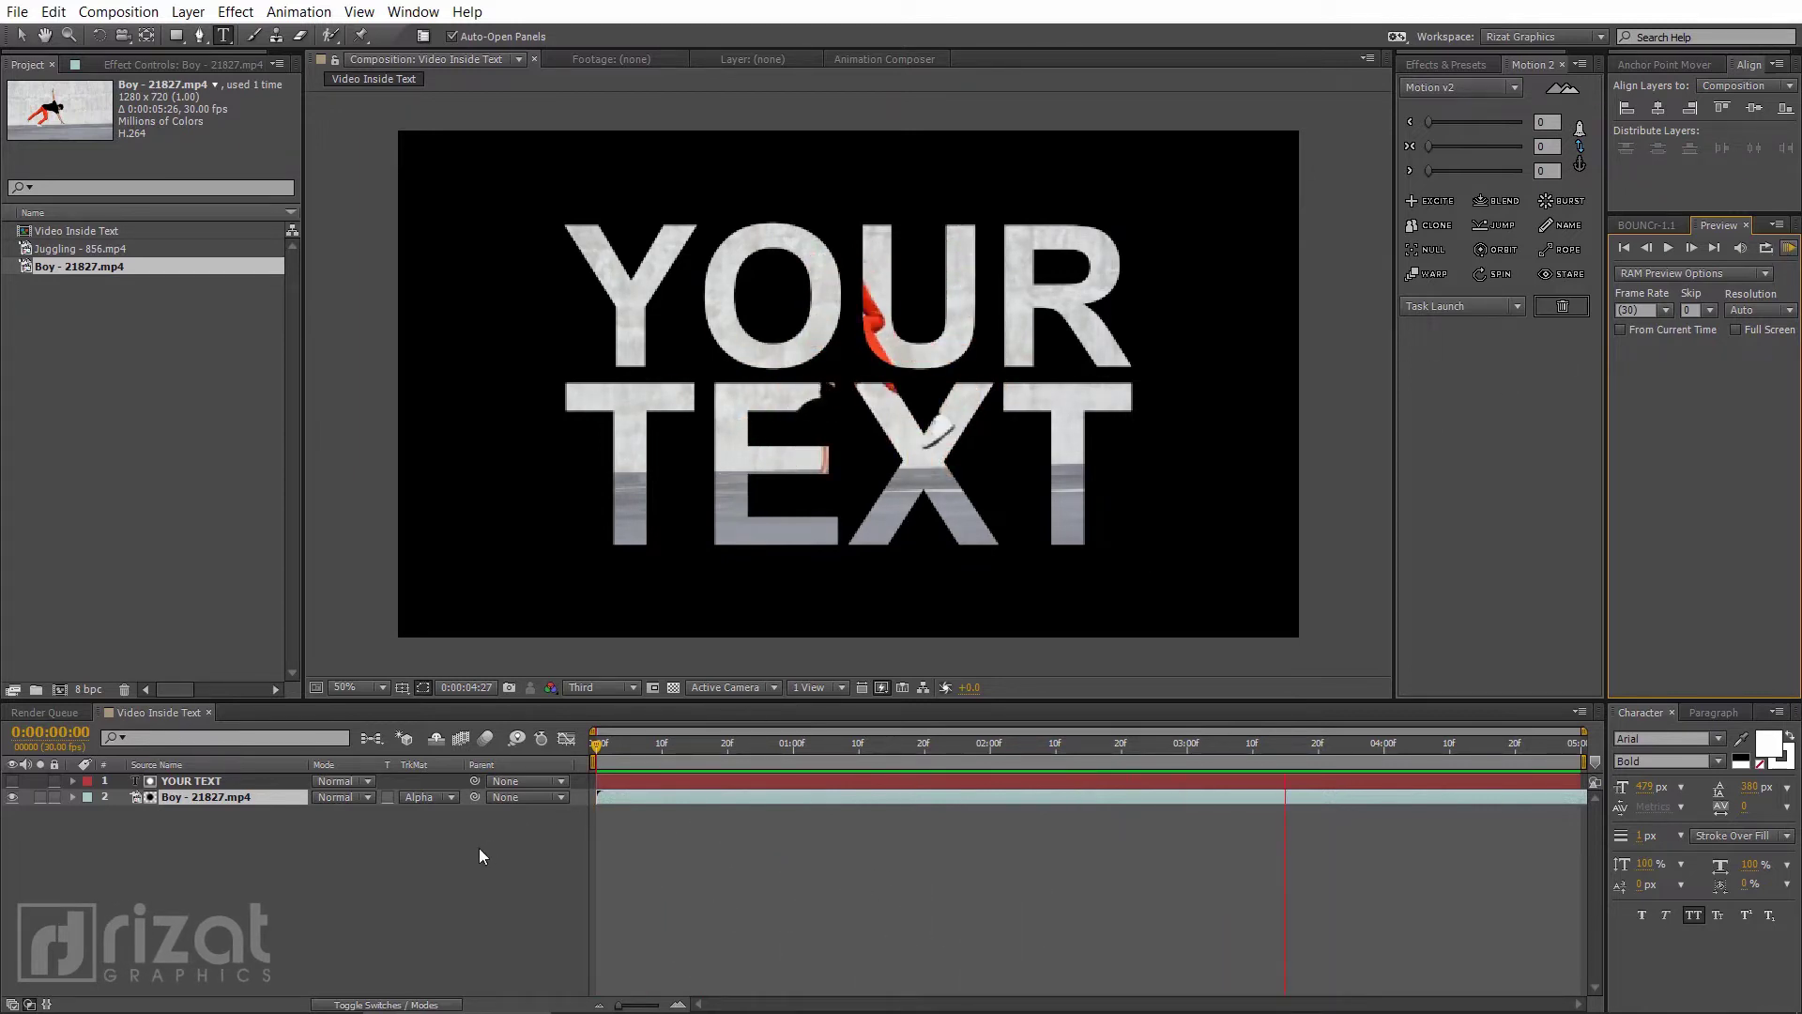
# Keyframe YOUR TEXT's Position centred at 0:00:01:10 and off-screen left at frame 0
pyautogui.press('space')
pyautogui.click(626, 784)
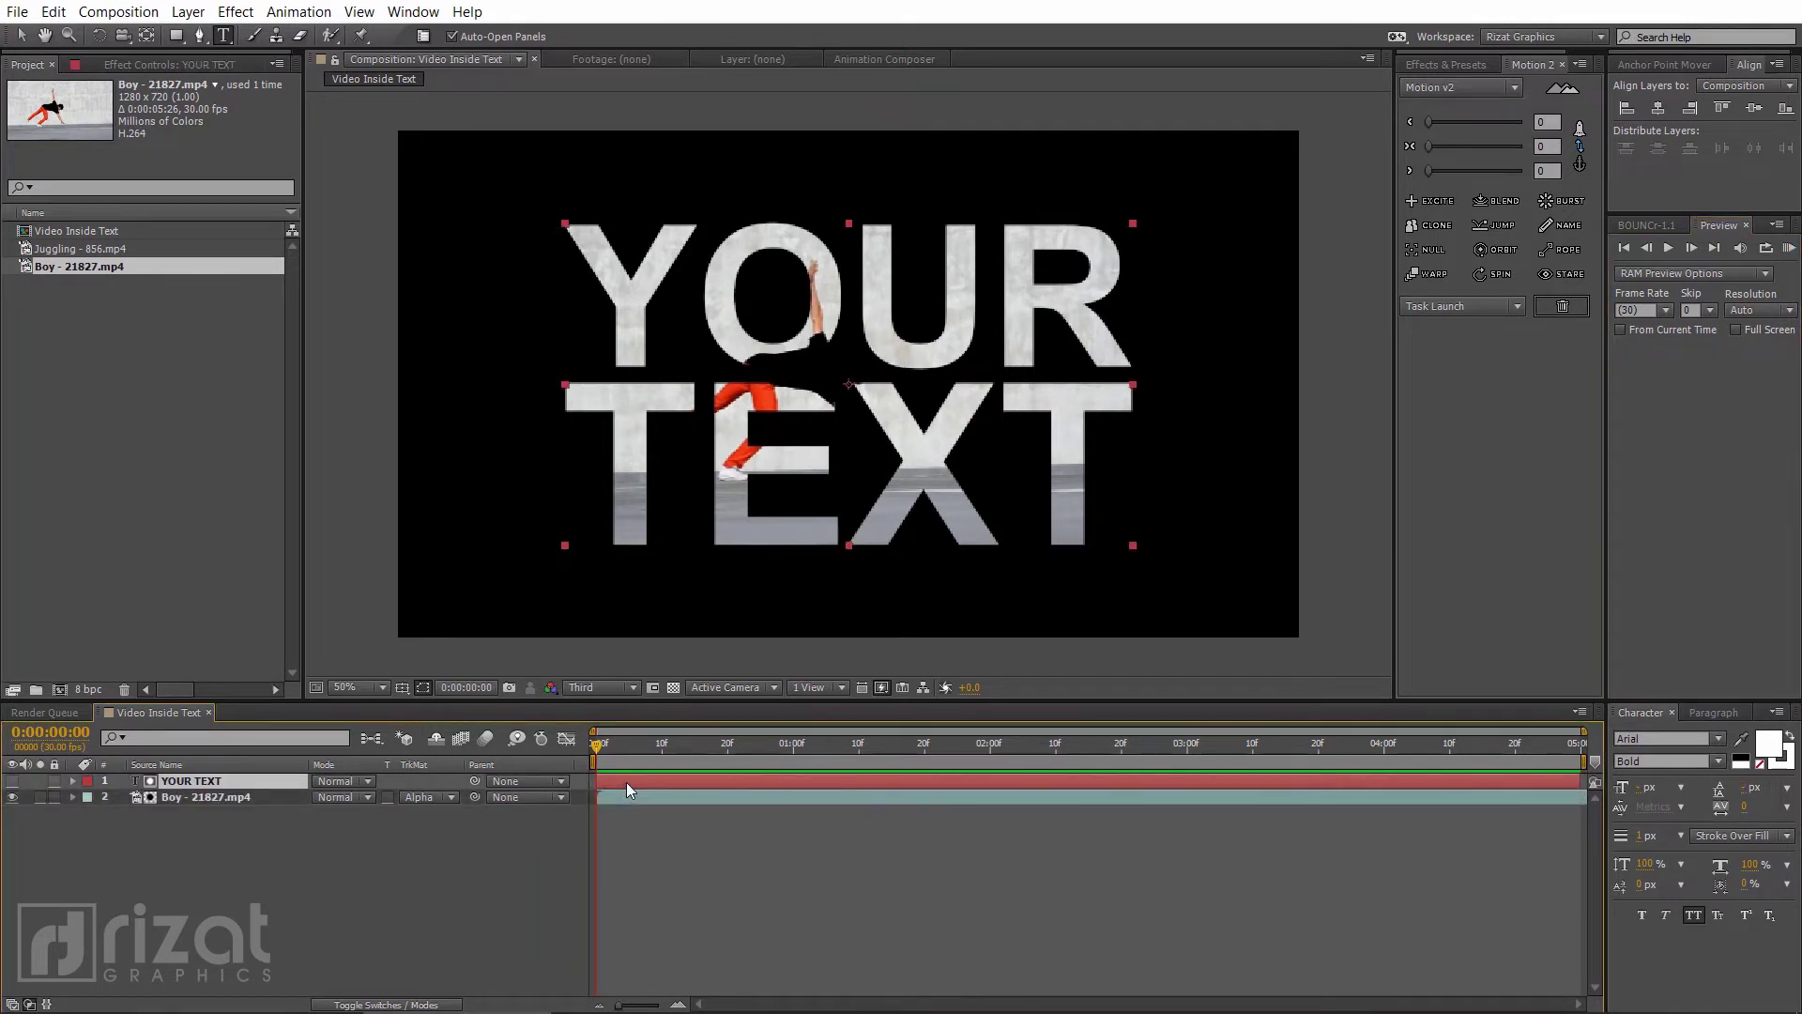
pyautogui.press('p')
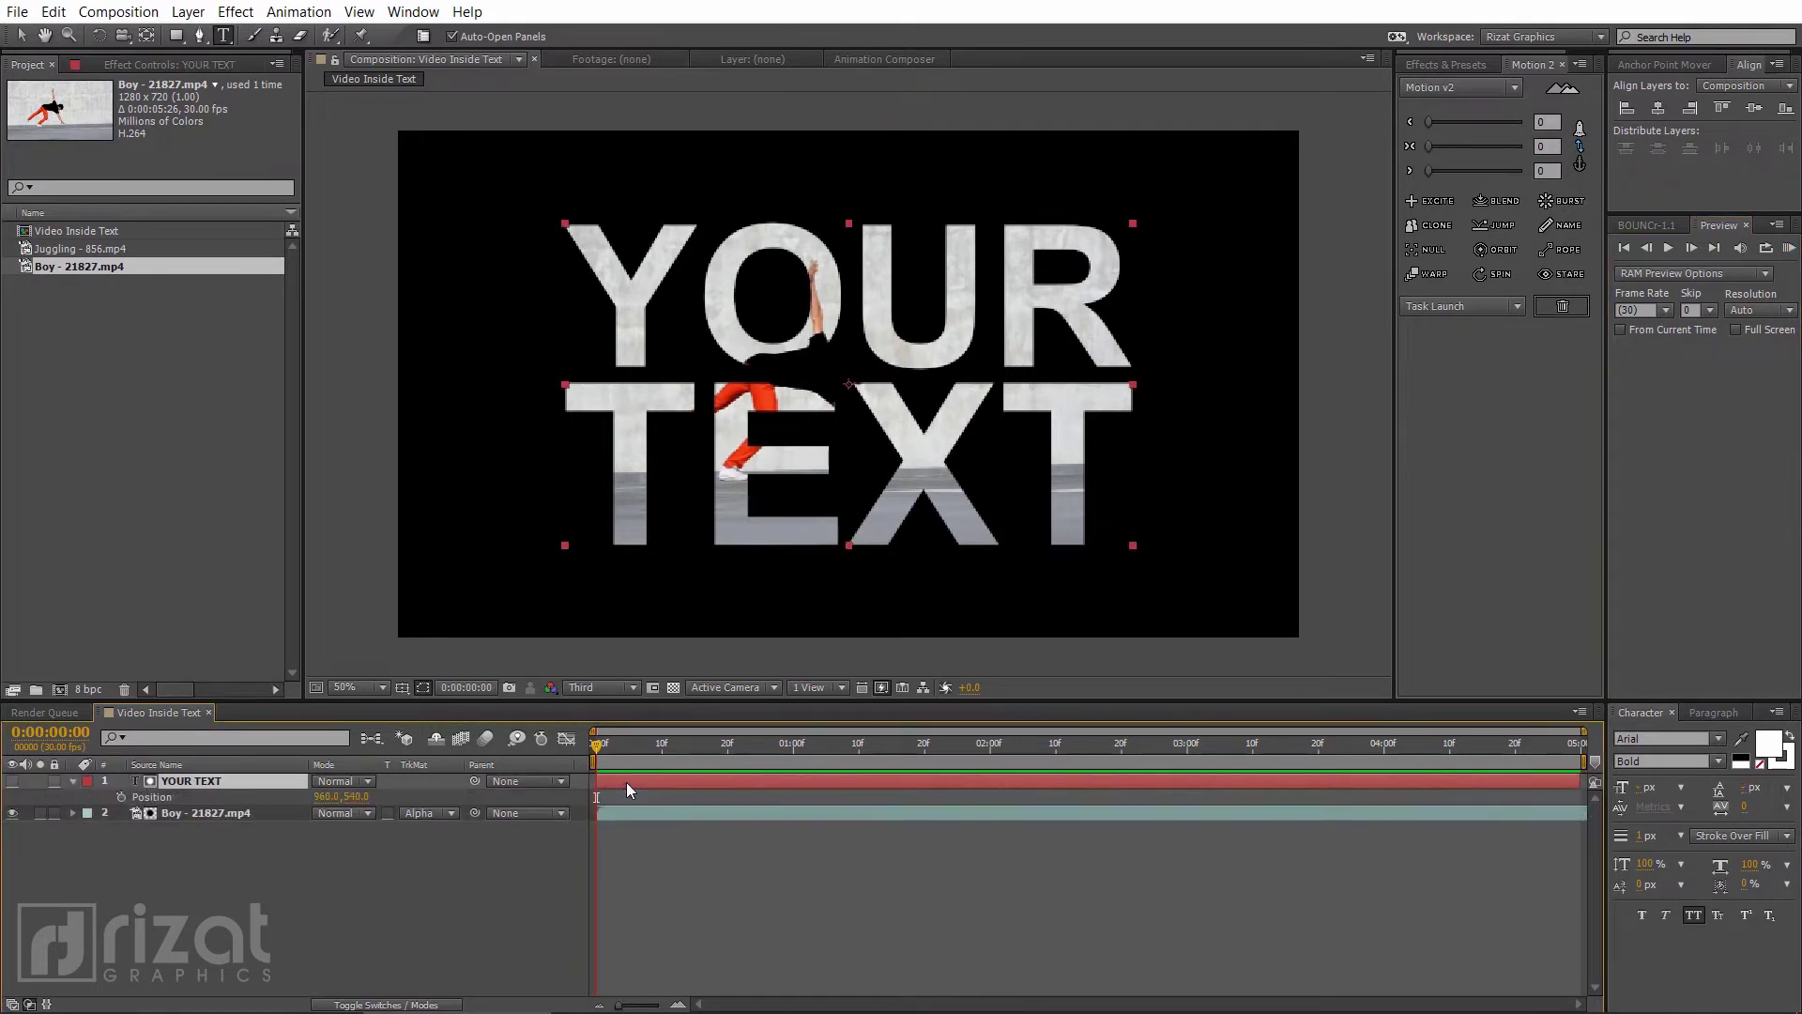
pyautogui.click(858, 747)
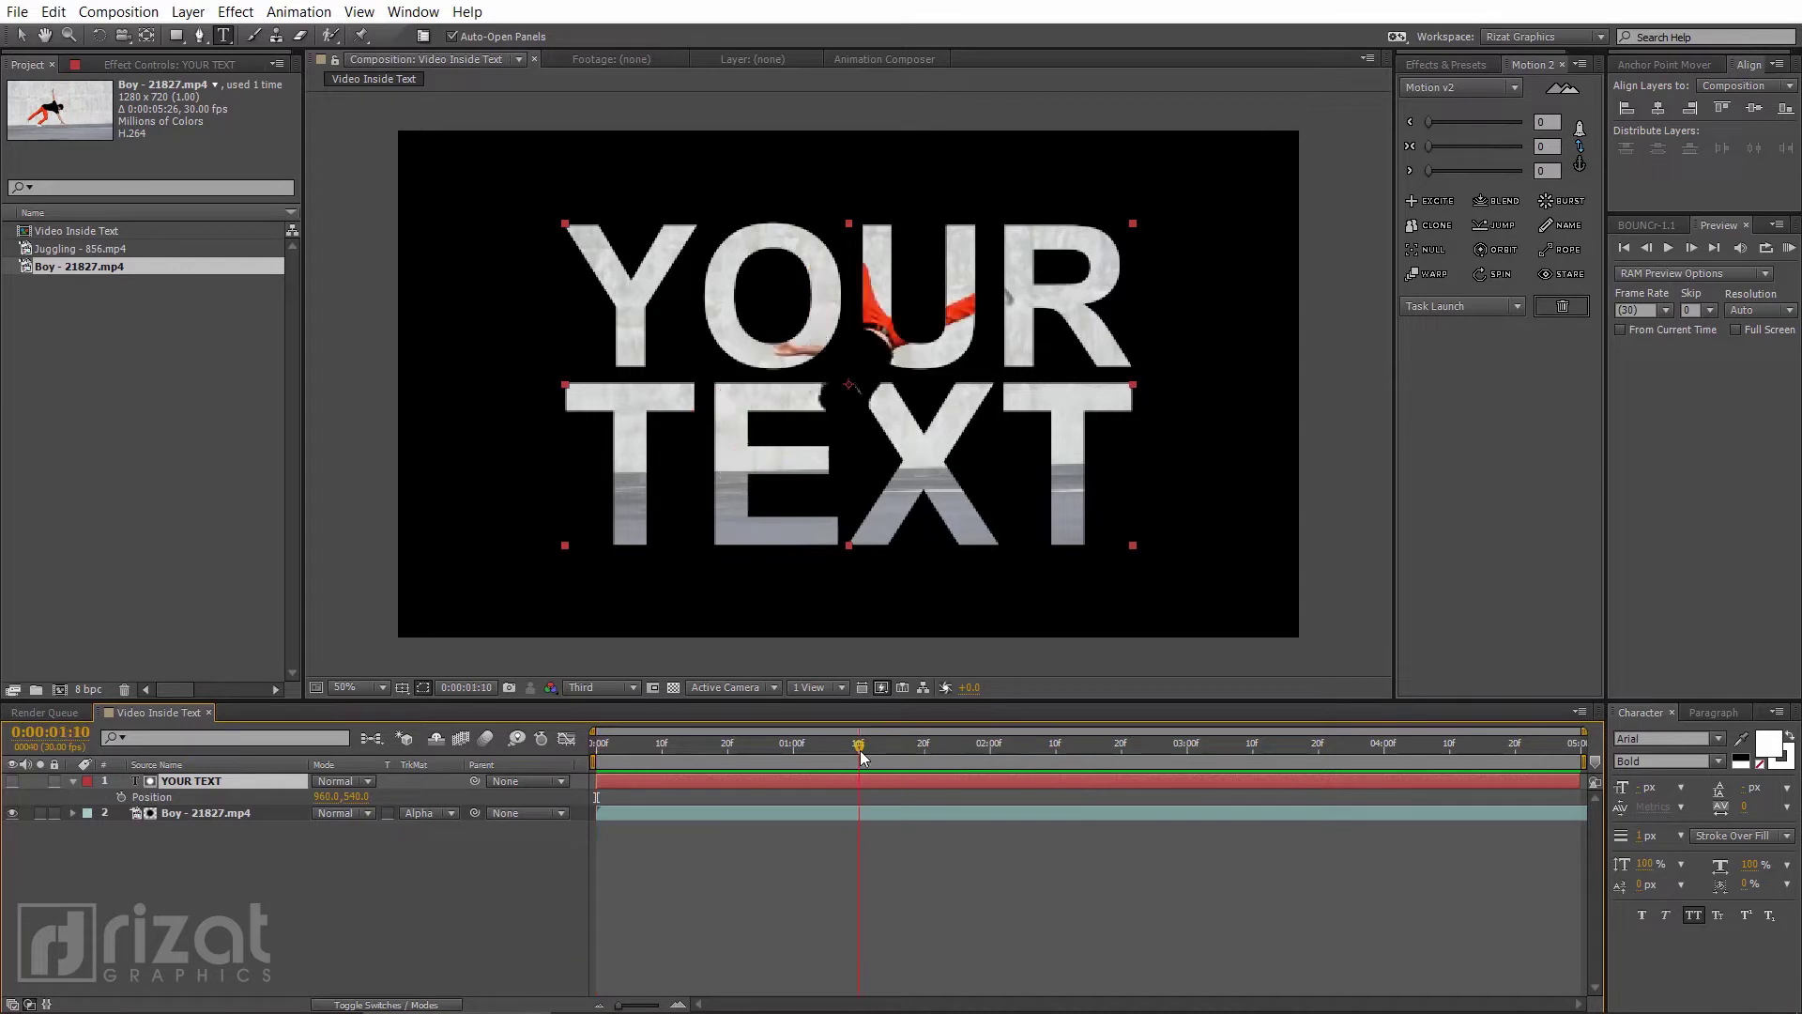
pyautogui.click(121, 797)
pyautogui.moveTo(619, 751); pyautogui.dragTo(558, 758)
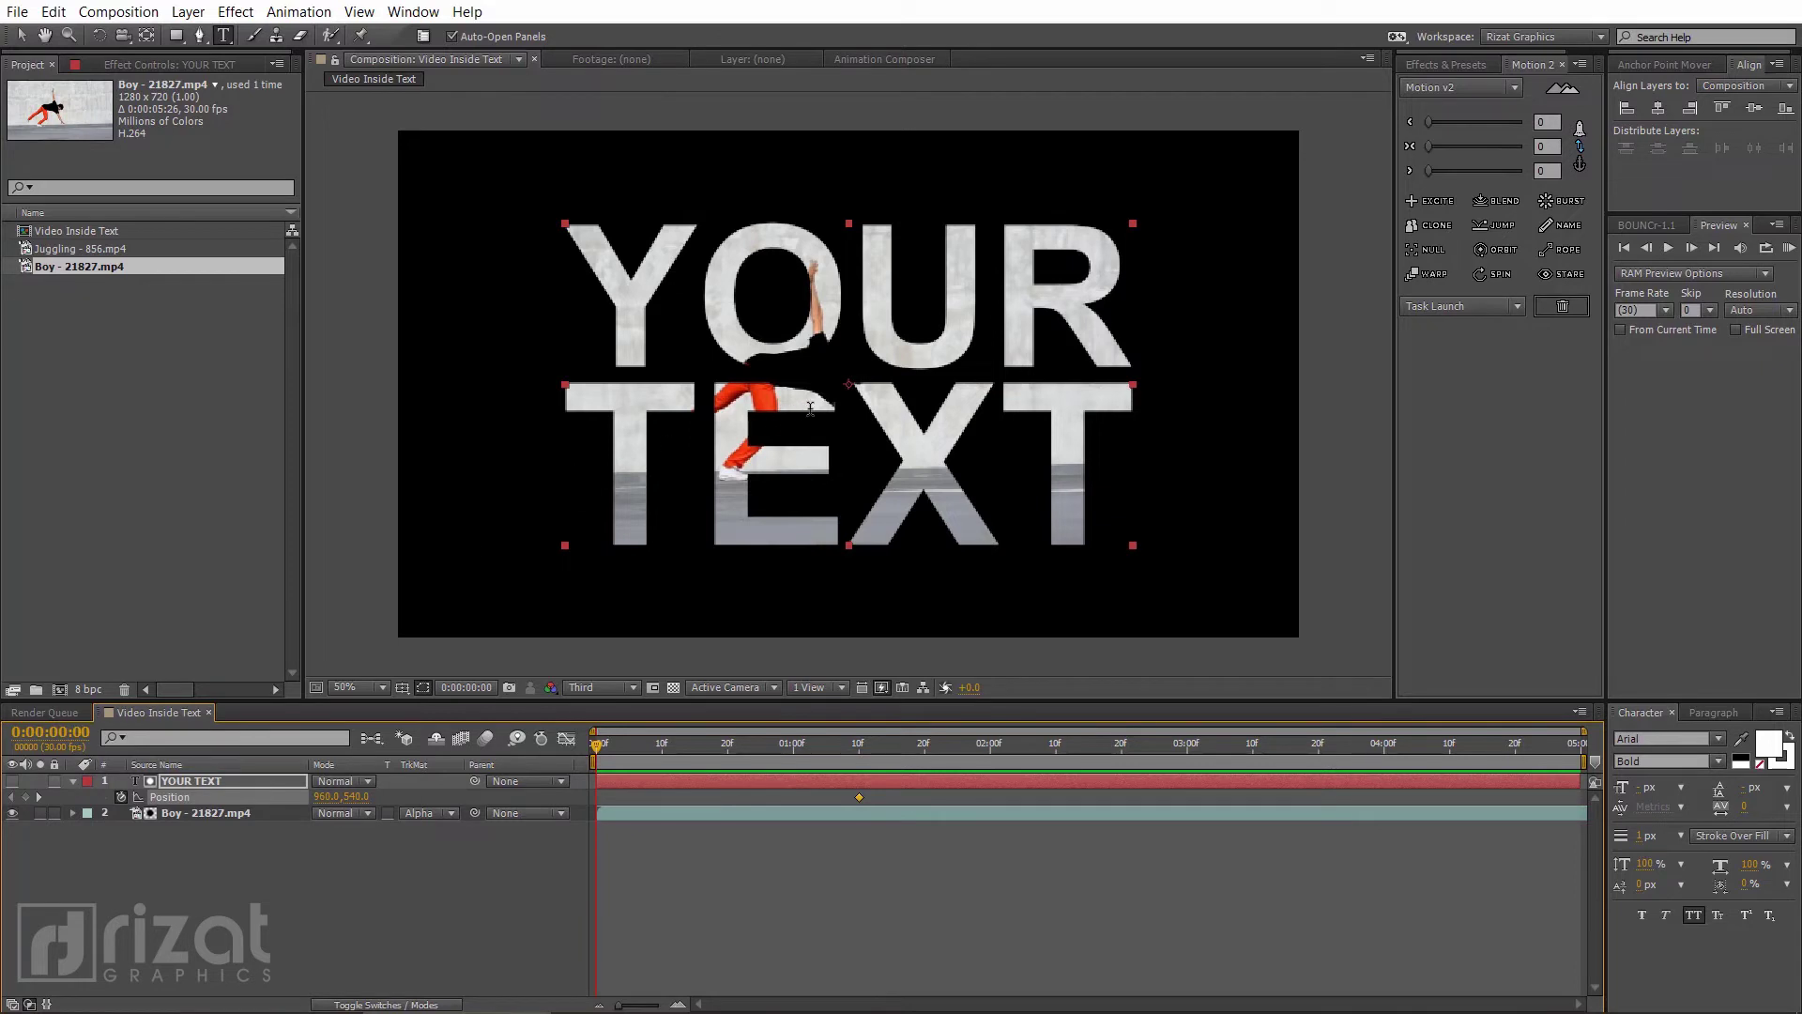
pyautogui.moveTo(850, 394); pyautogui.dragTo(144, 436)
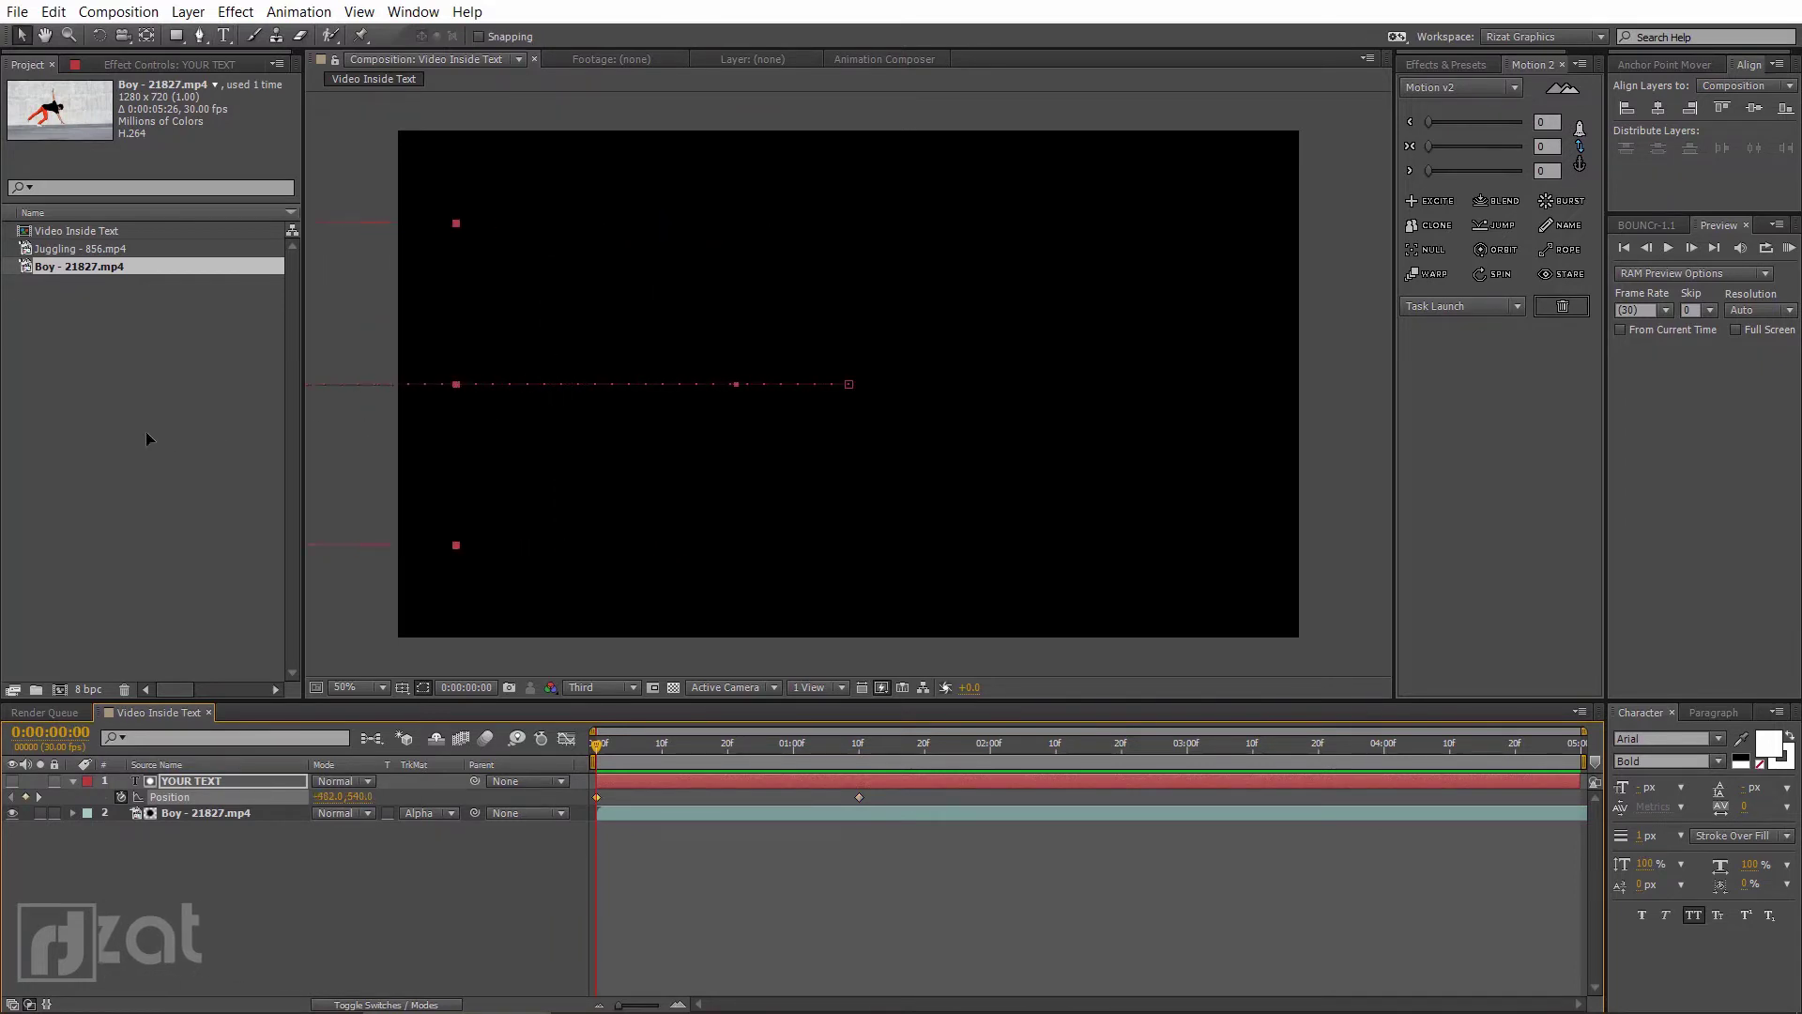
pyautogui.click(324, 902)
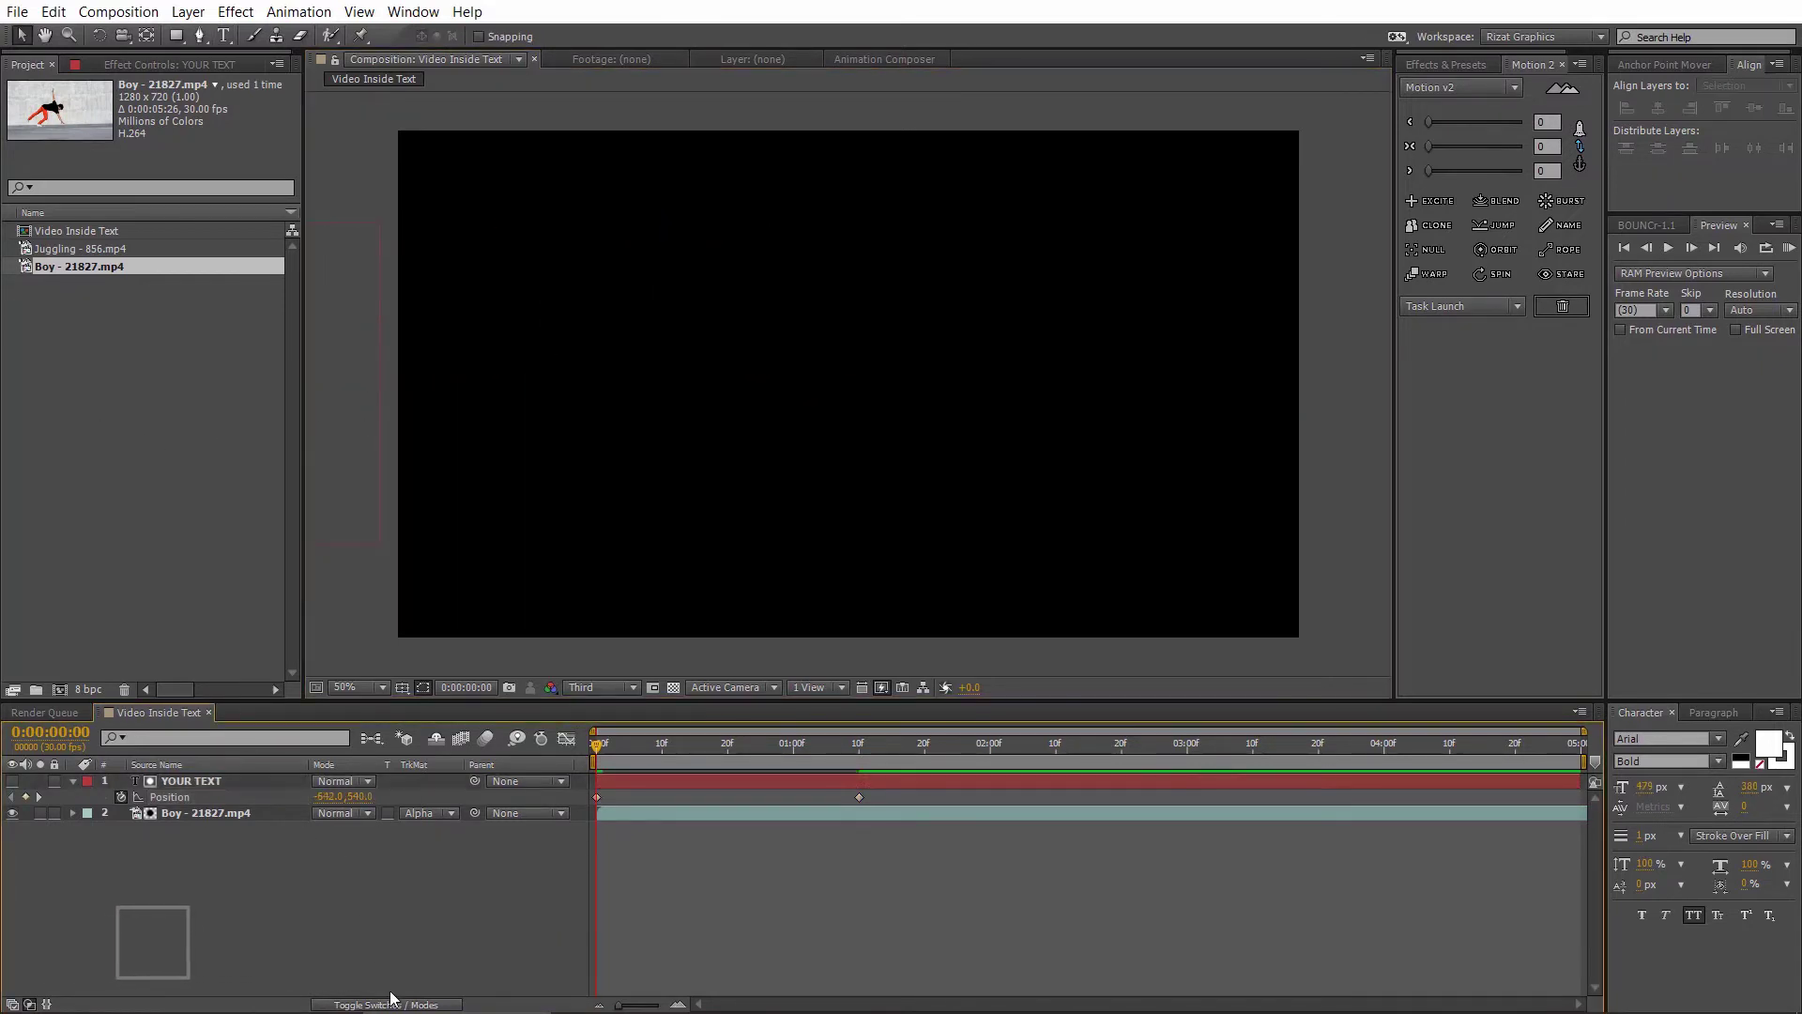
pyautogui.click(388, 1005)
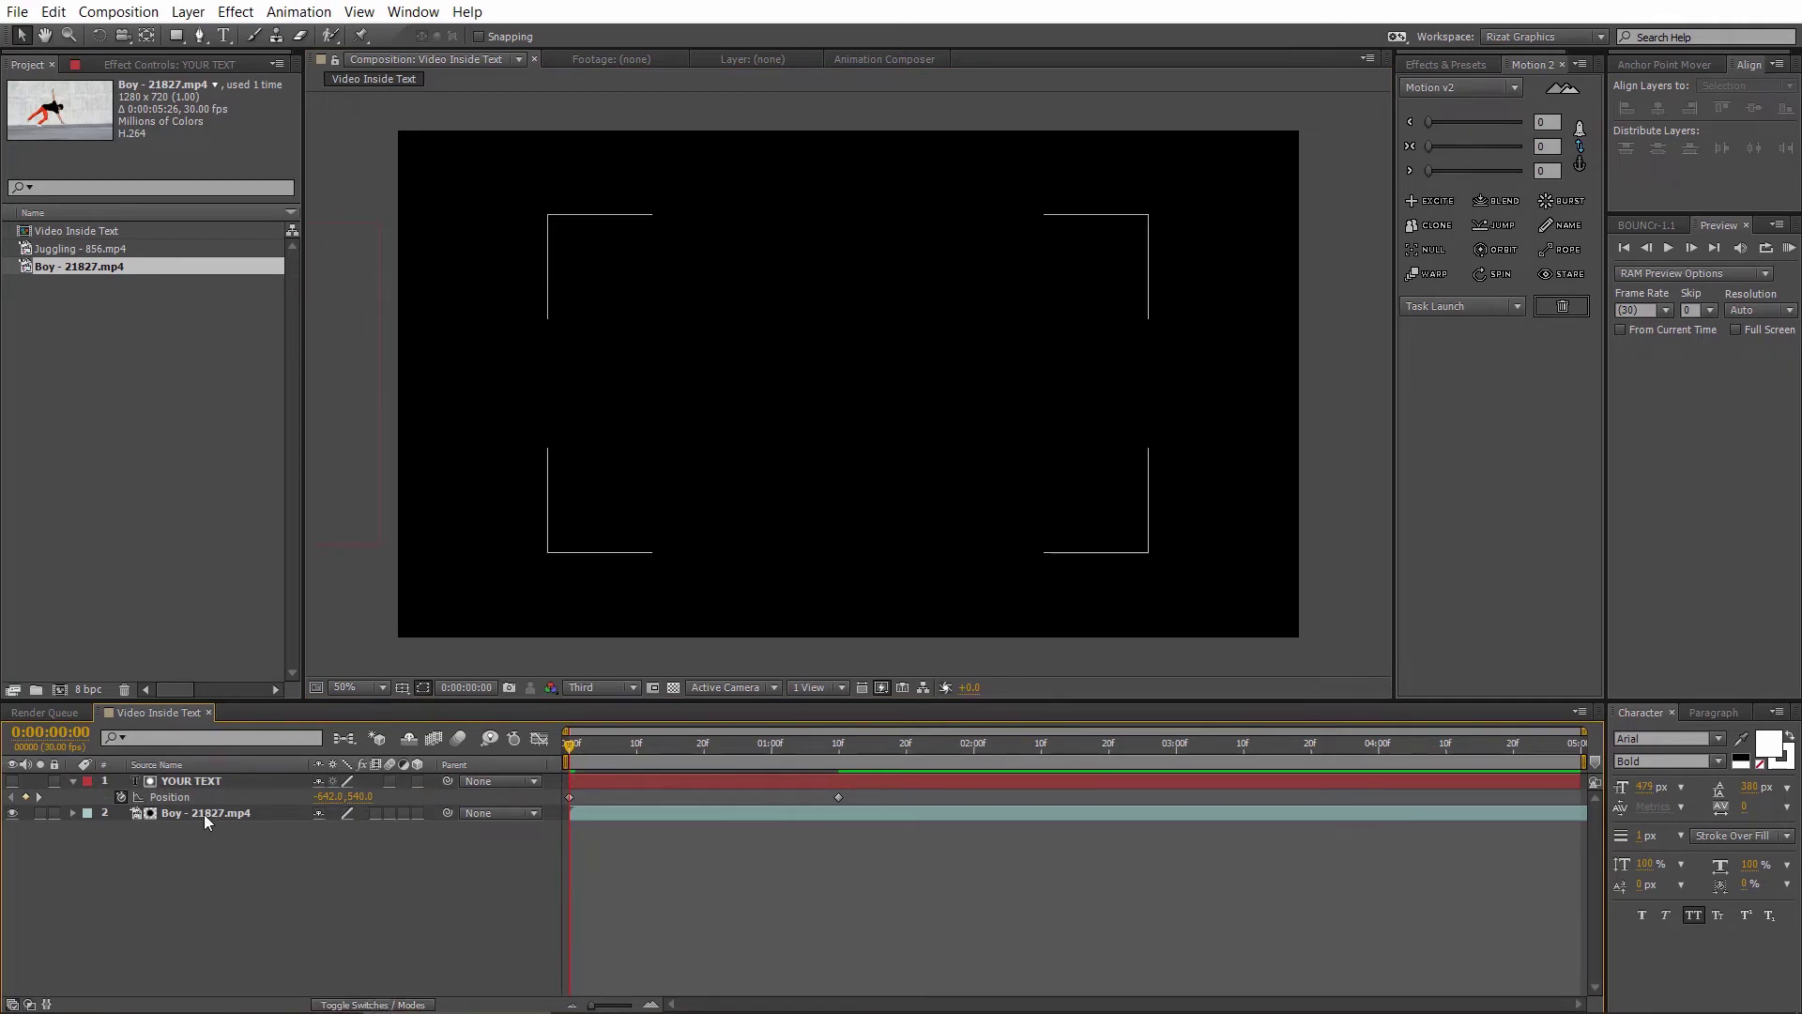
# Turn on layer and composition motion blur for the text, then preview it
pyautogui.click(263, 797)
pyautogui.click(390, 782)
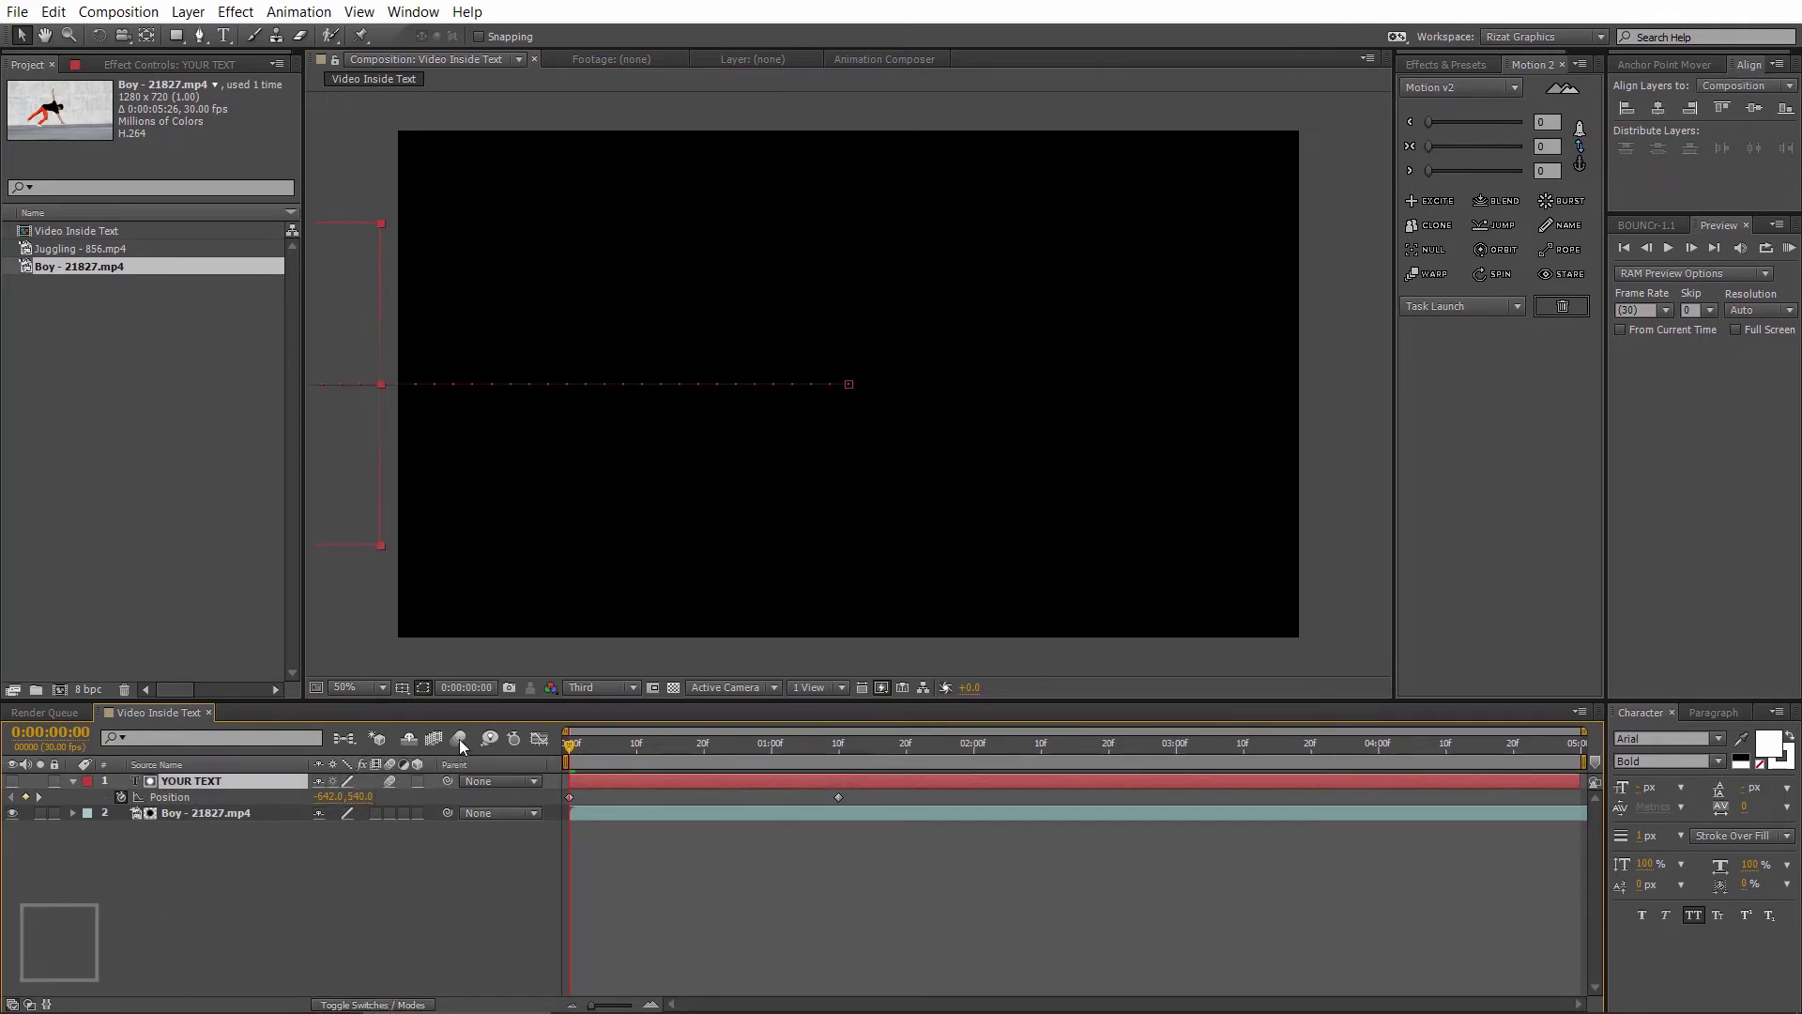
pyautogui.click(843, 872)
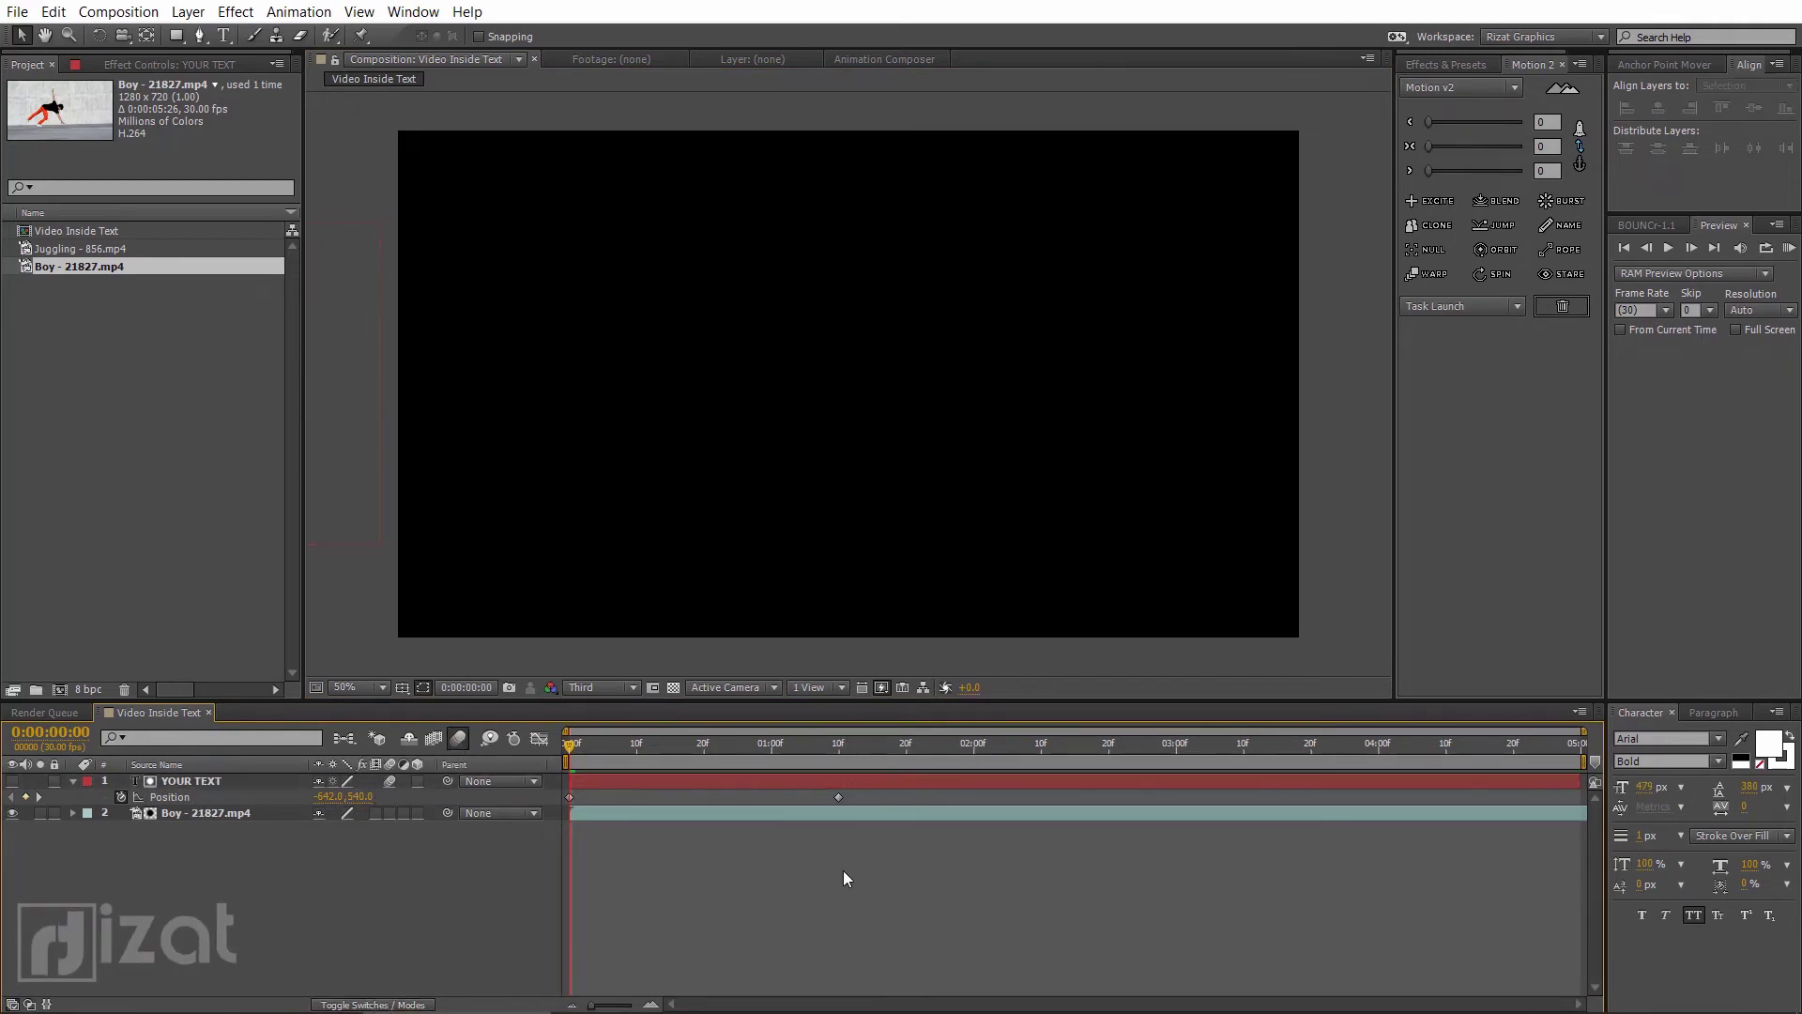
pyautogui.click(1785, 249)
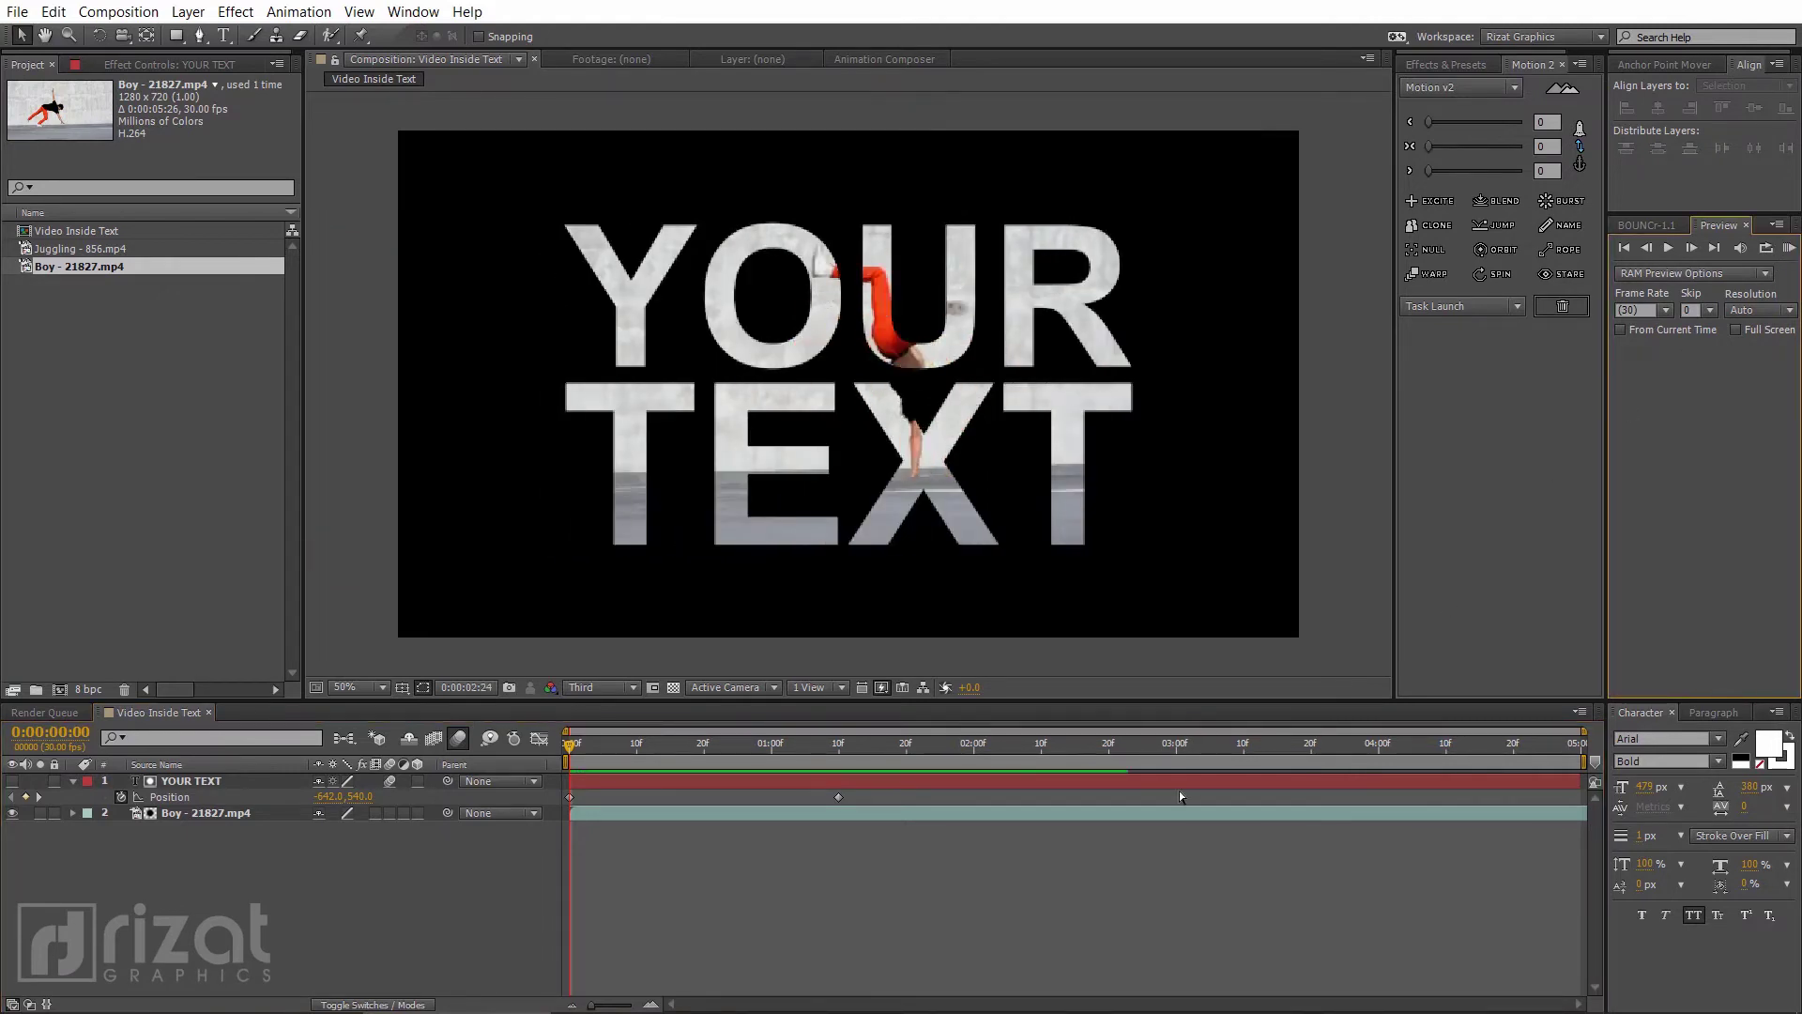
pyautogui.click(806, 781)
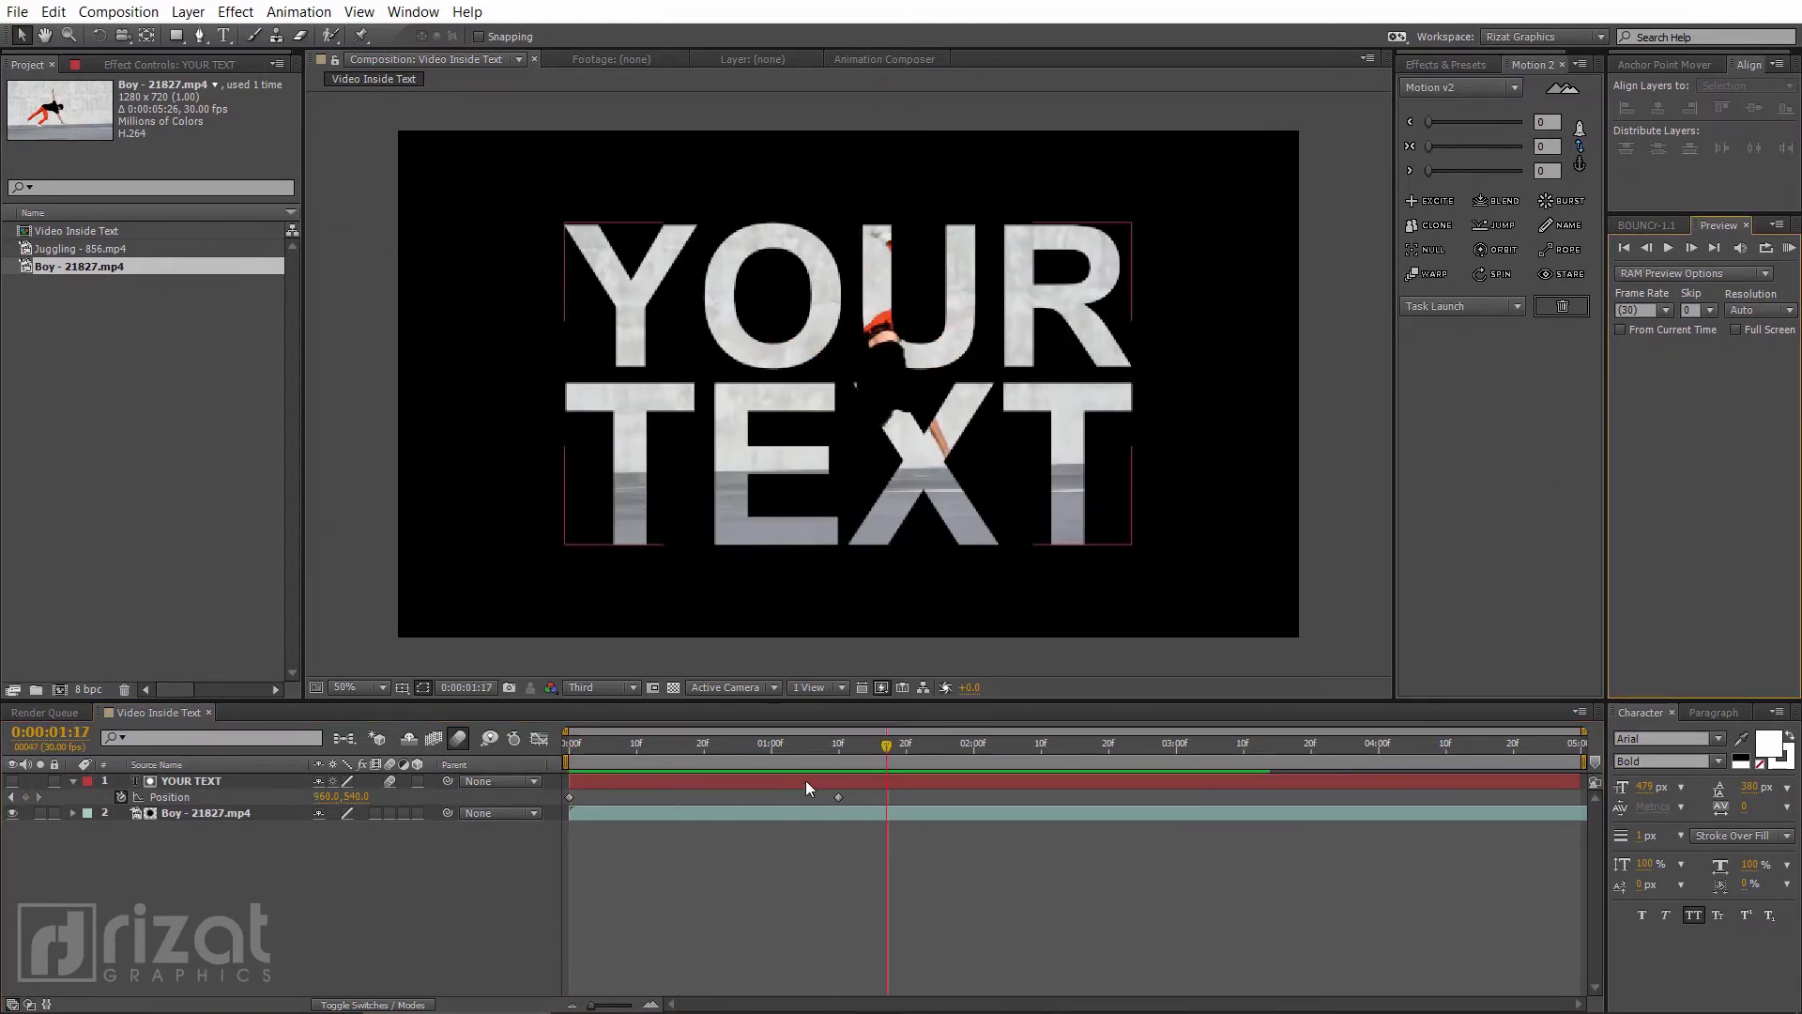
# Move the centred Position keyframe to 0:00:00:20 and preview the faster slide
pyautogui.click(699, 751)
pyautogui.moveTo(704, 756); pyautogui.dragTo(707, 759)
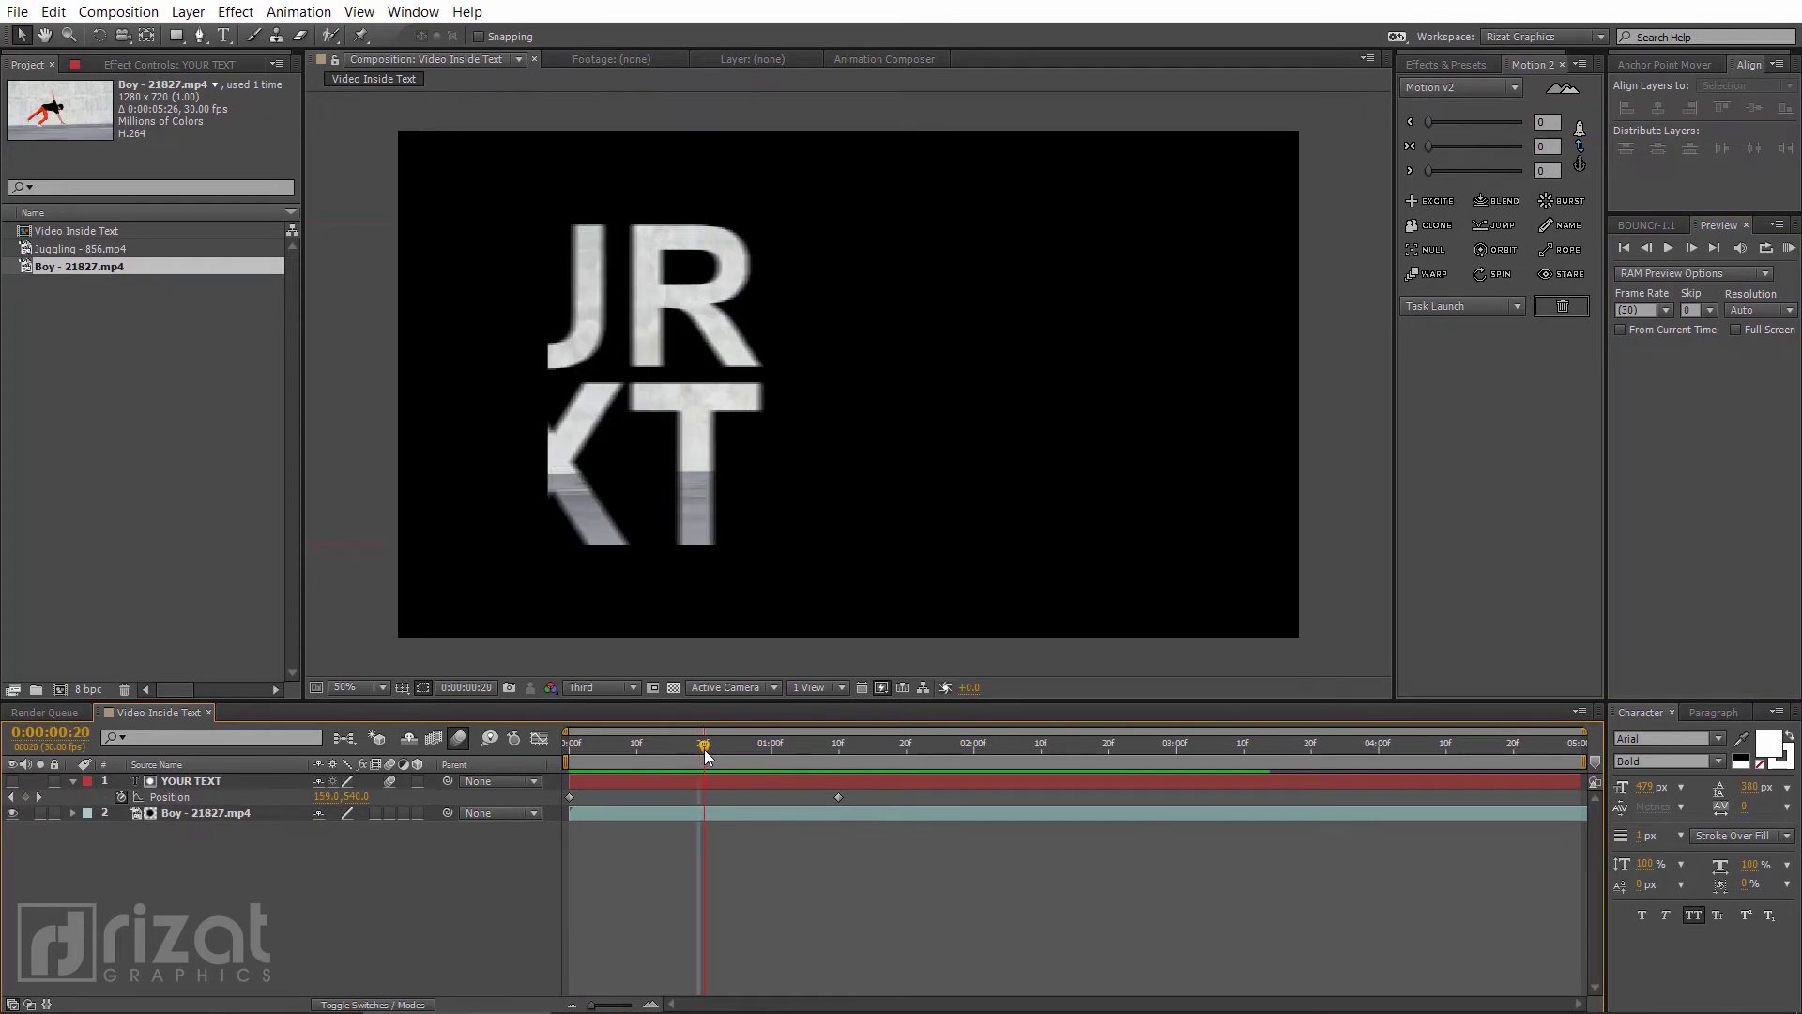
pyautogui.moveTo(838, 798); pyautogui.dragTo(706, 798)
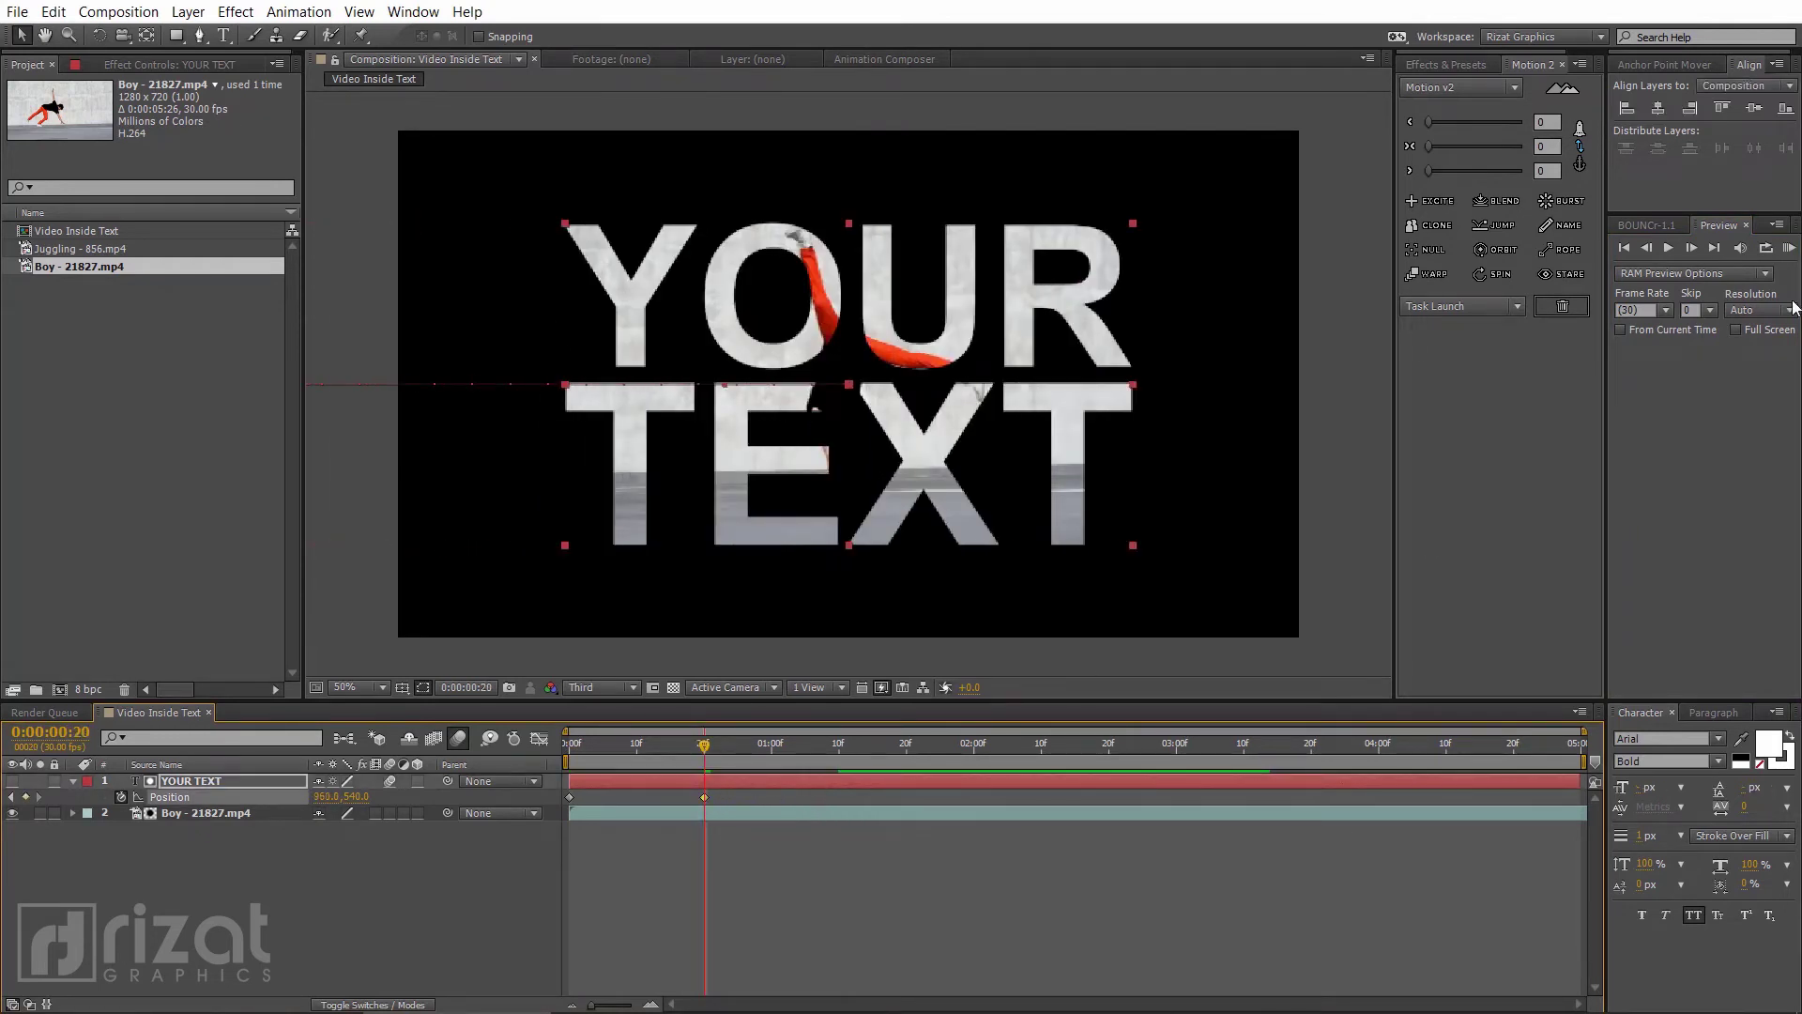
pyautogui.click(1789, 246)
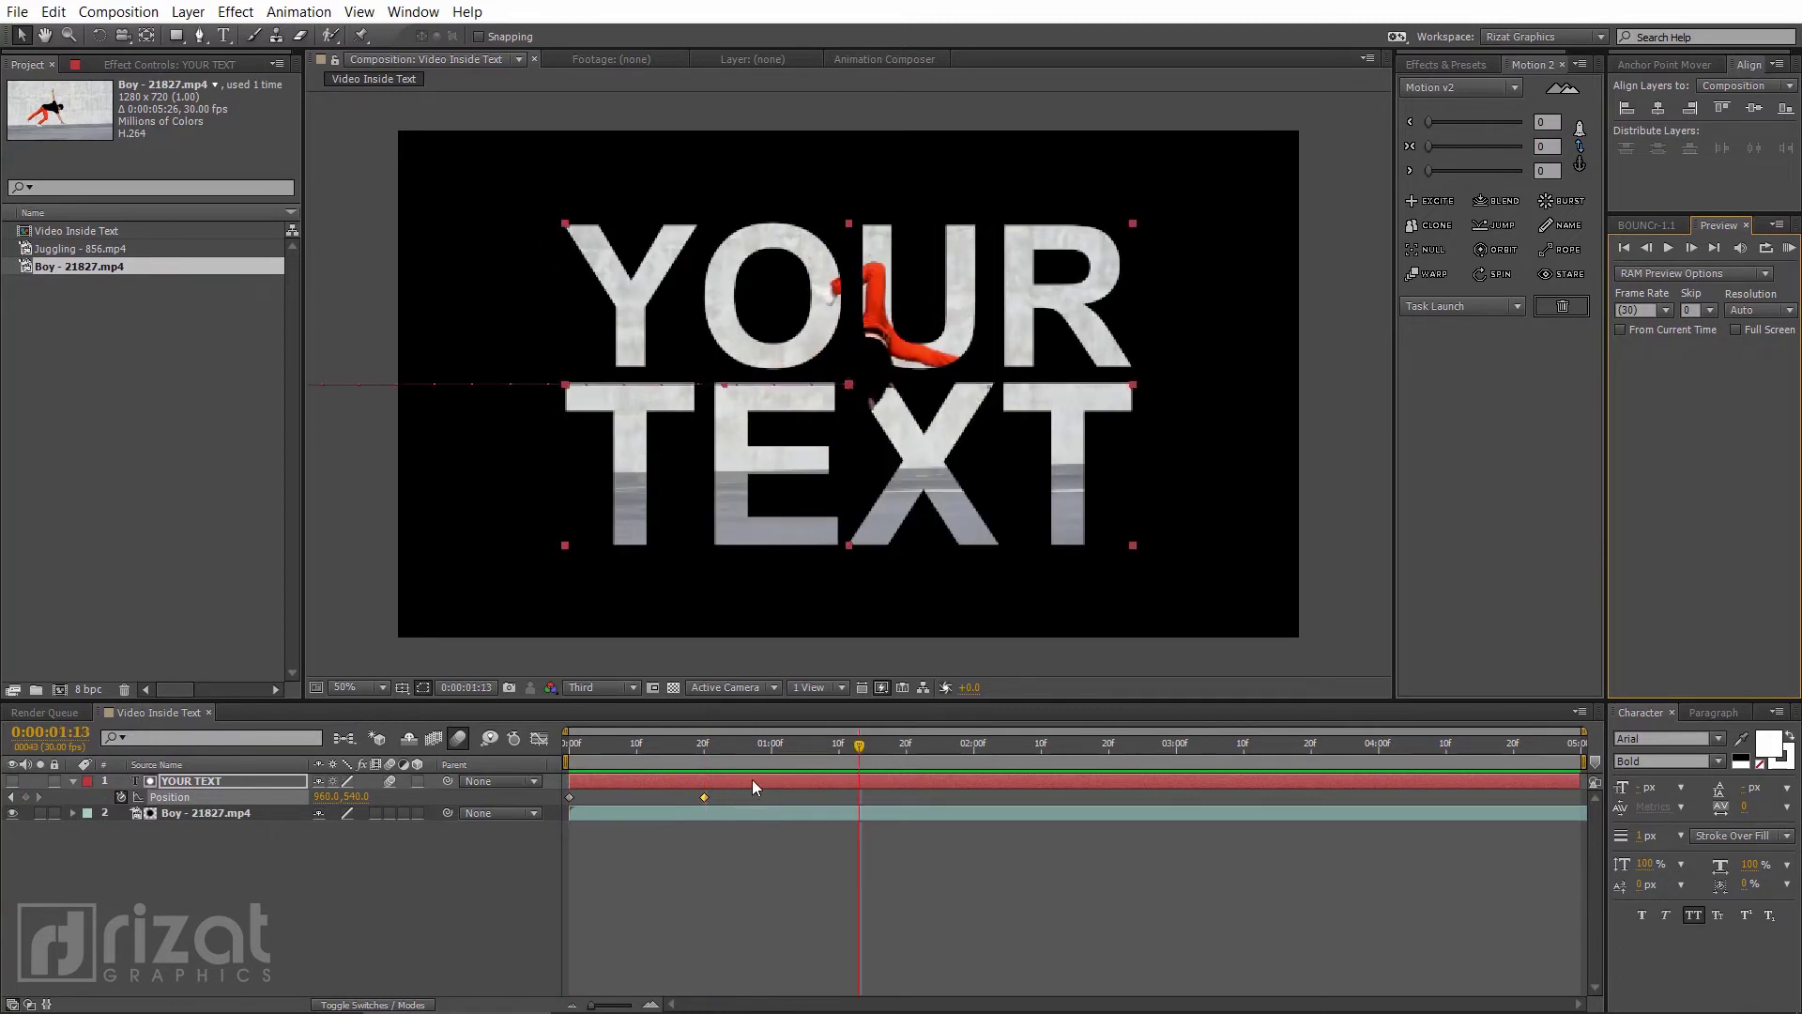
# Apply Easy Ease to both Position keyframes, stretch the speed curve, and preview
pyautogui.moveTo(553, 807); pyautogui.dragTo(554, 805)
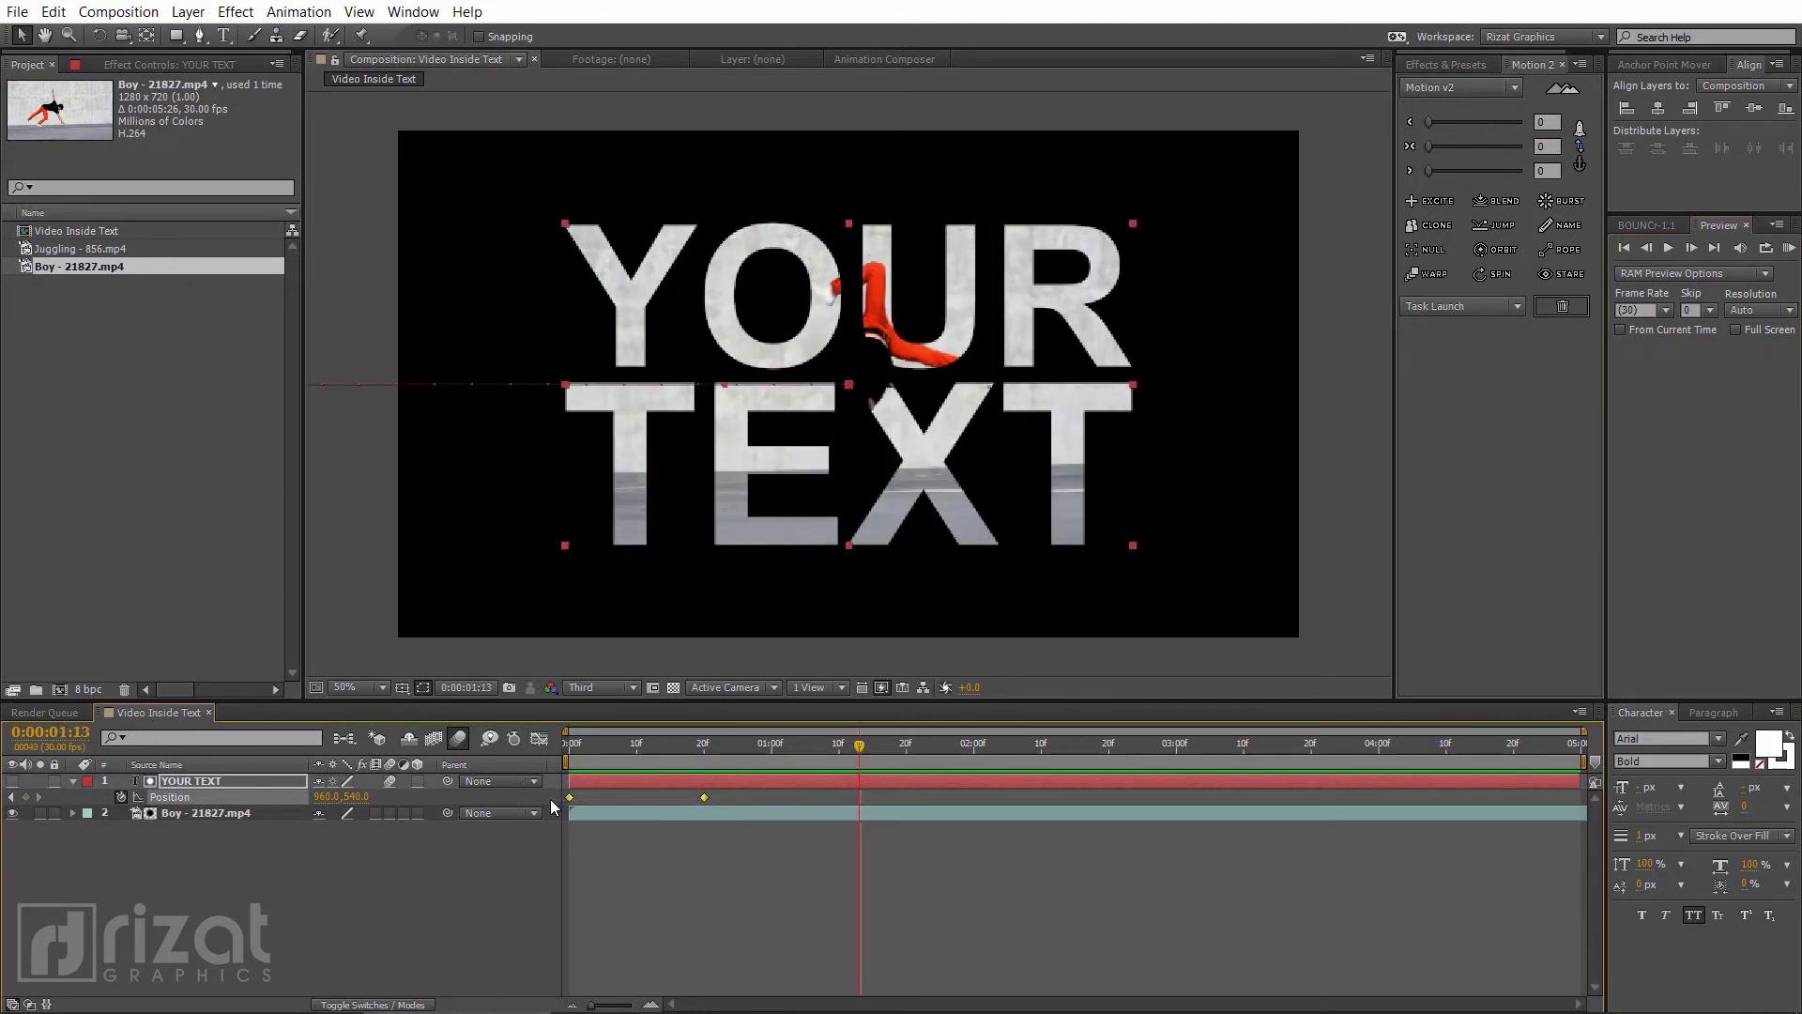
pyautogui.rightClick(570, 799)
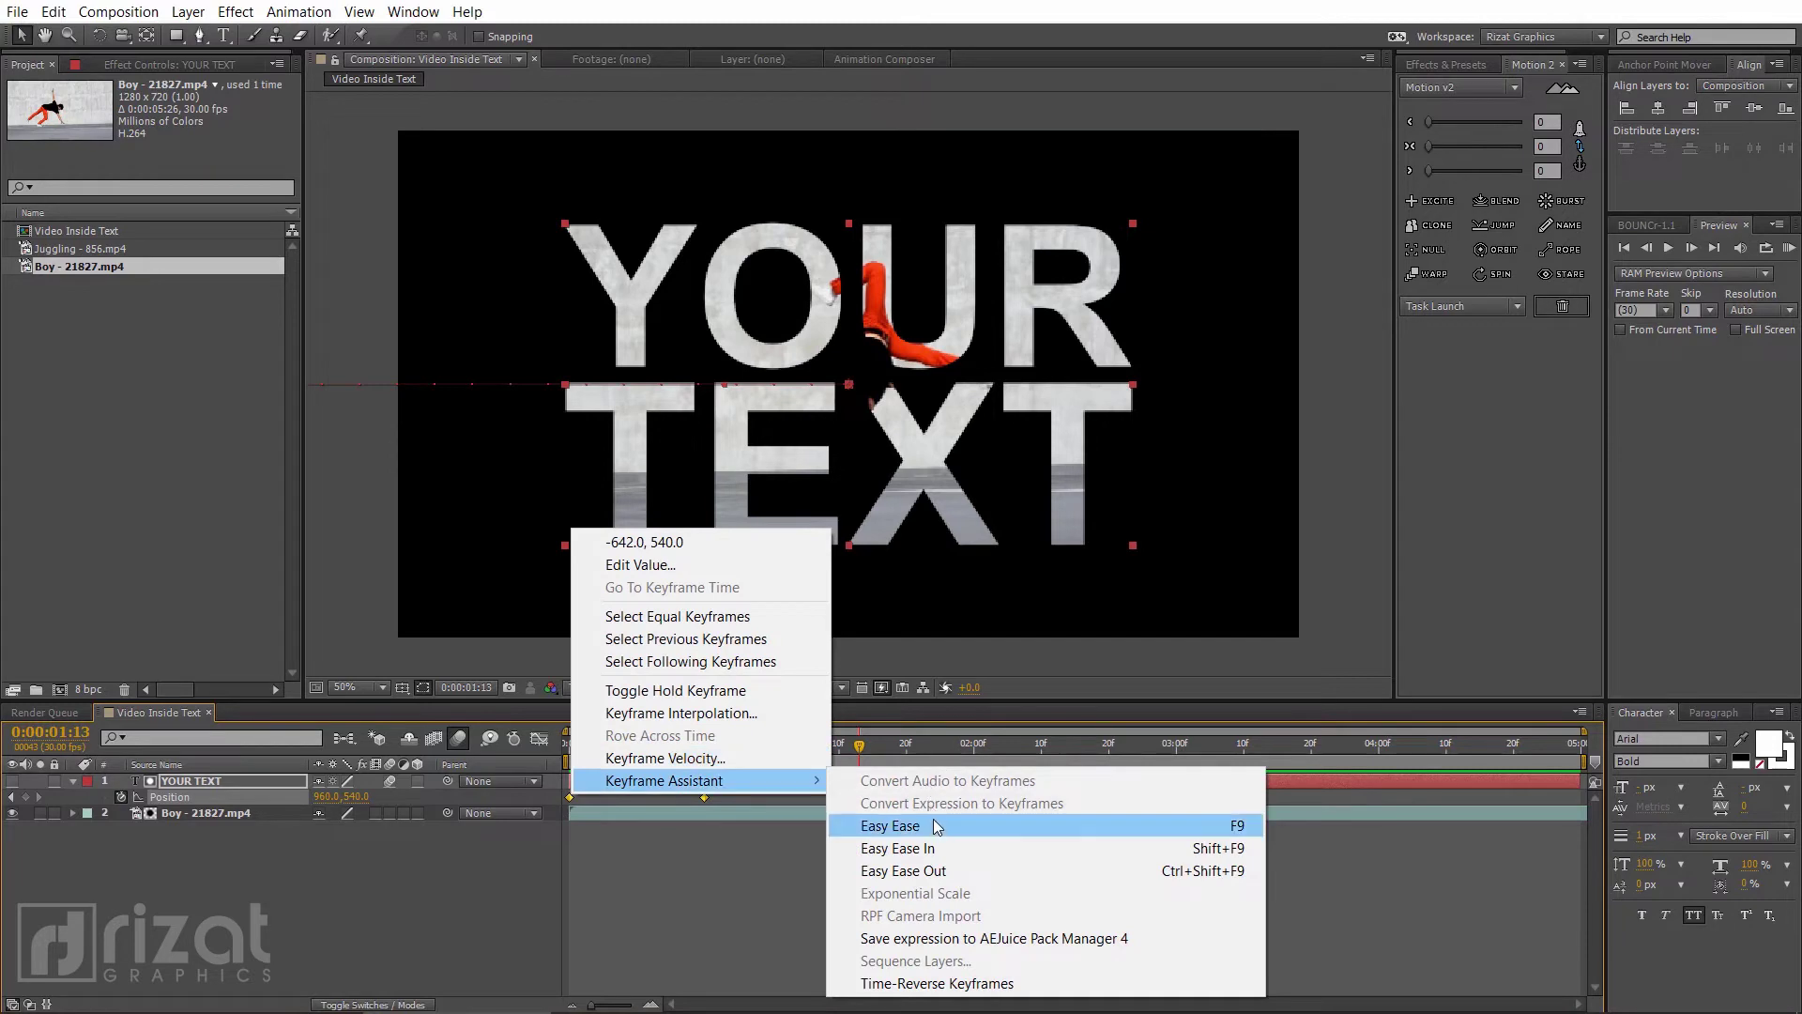
pyautogui.click(935, 821)
pyautogui.click(539, 738)
pyautogui.moveTo(752, 890)
pyautogui.mouseDown()
pyautogui.moveTo(685, 963)
pyautogui.moveTo(638, 959)
pyautogui.moveTo(757, 955)
pyautogui.mouseUp()
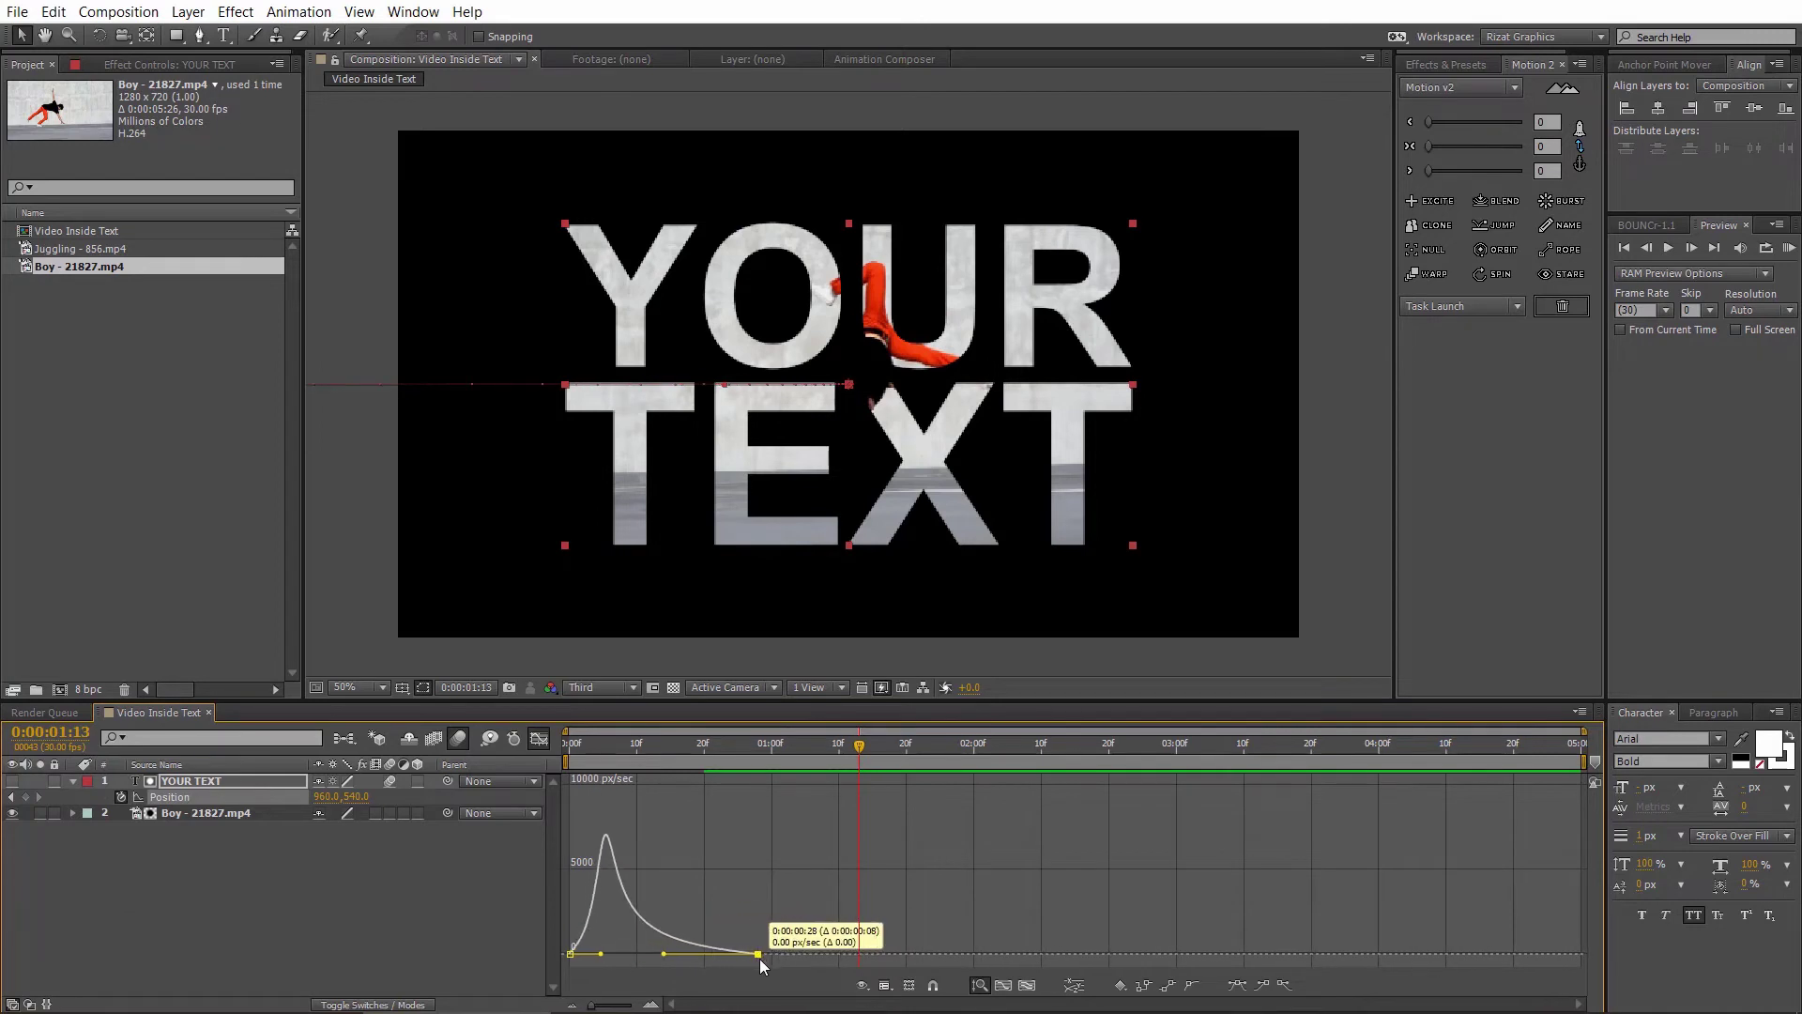
pyautogui.click(538, 739)
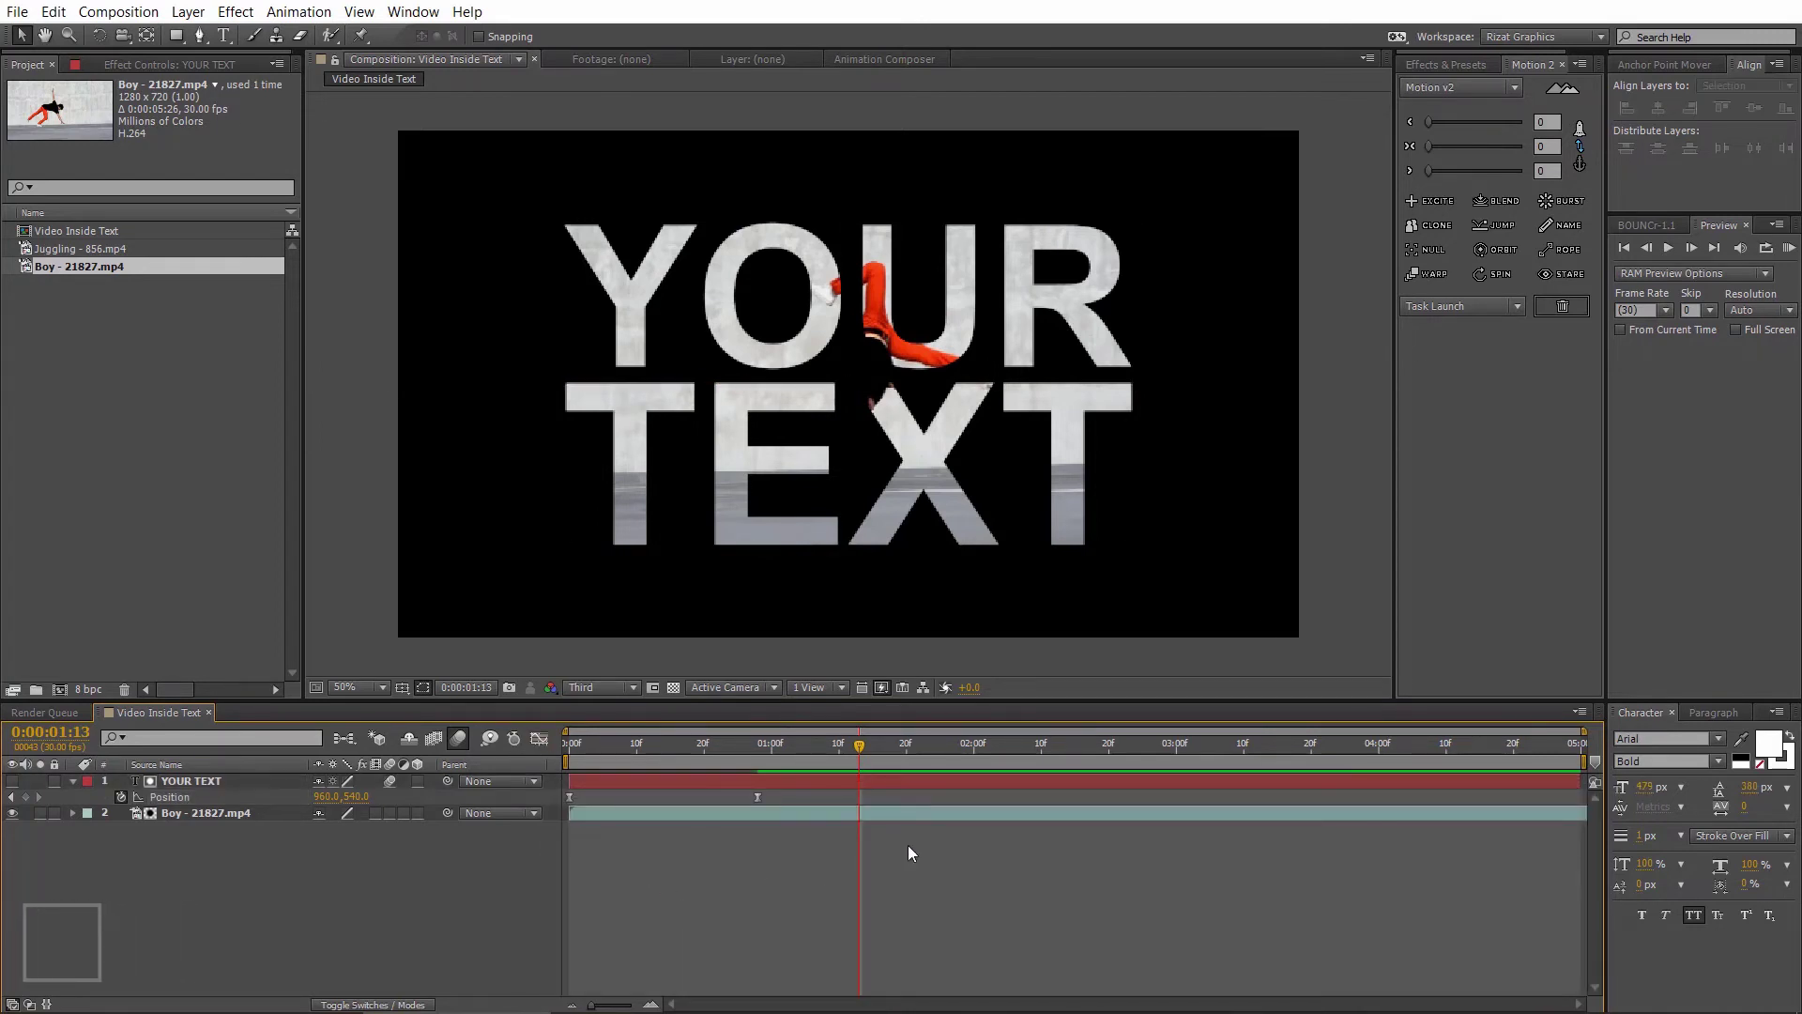
pyautogui.click(1789, 248)
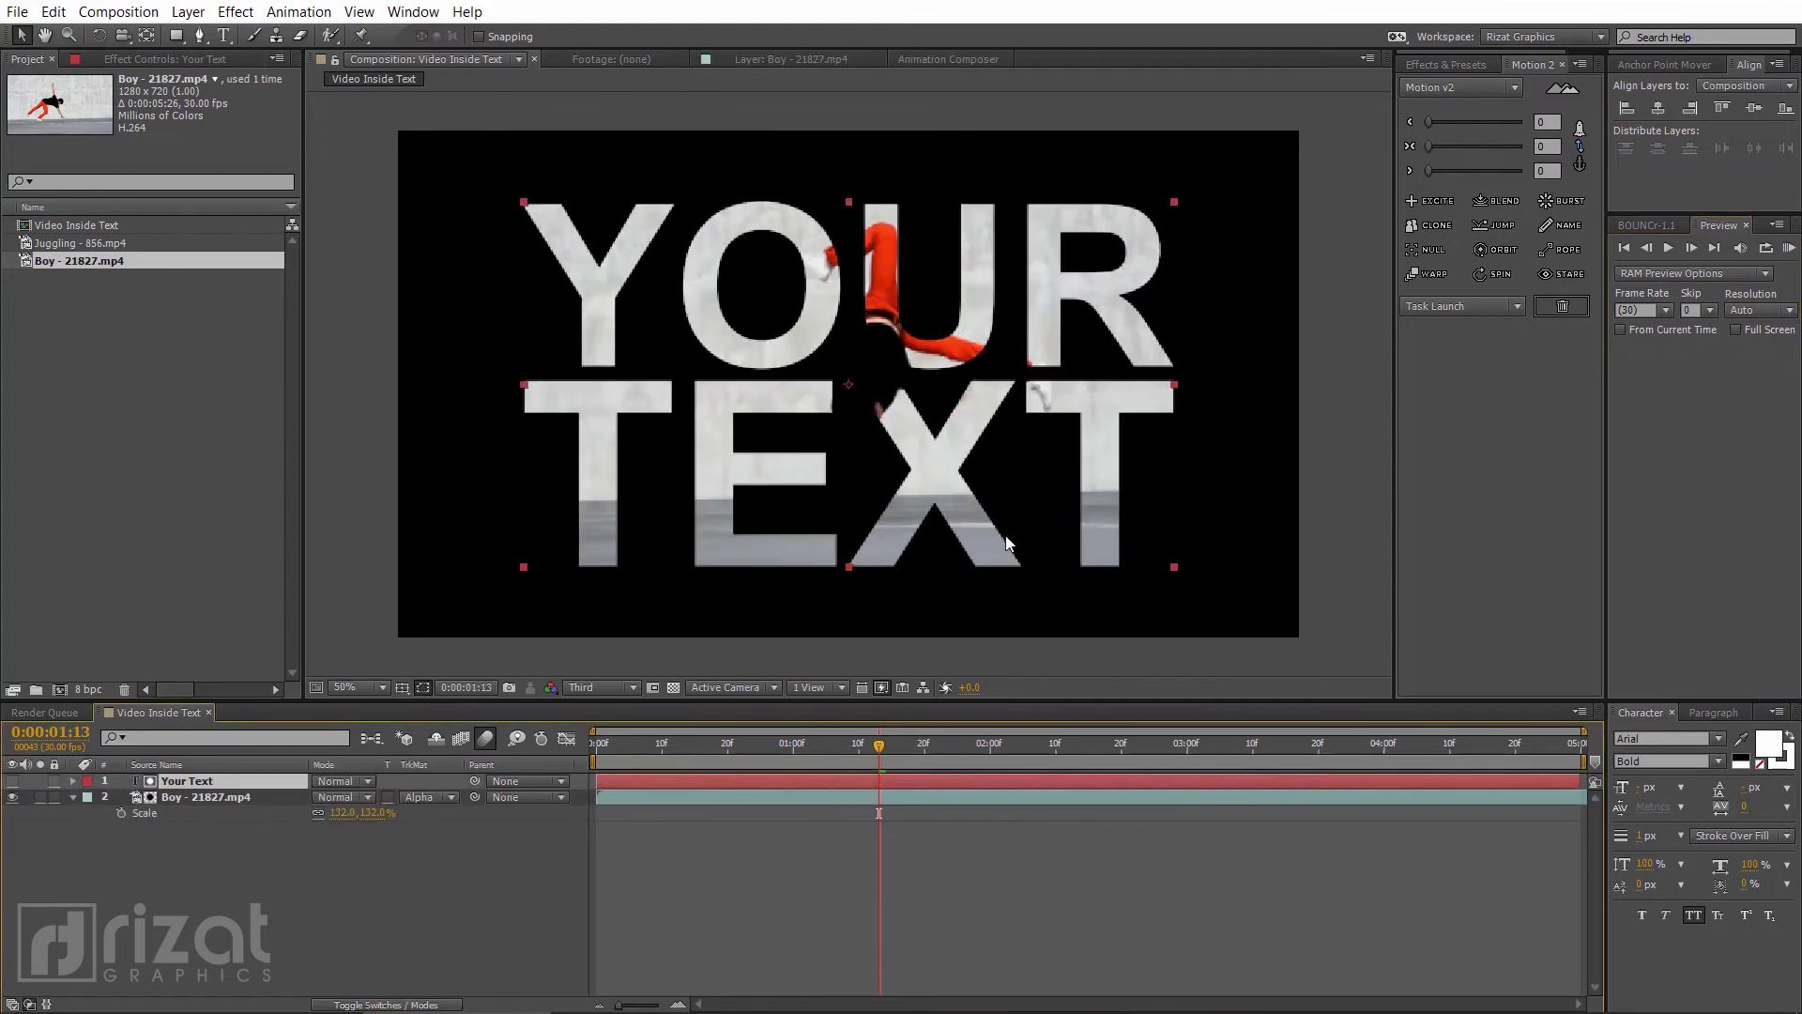
# Replace the text with 'VIDEO' and set its font size to 500 px
pyautogui.hotkey('ctrl', 't')
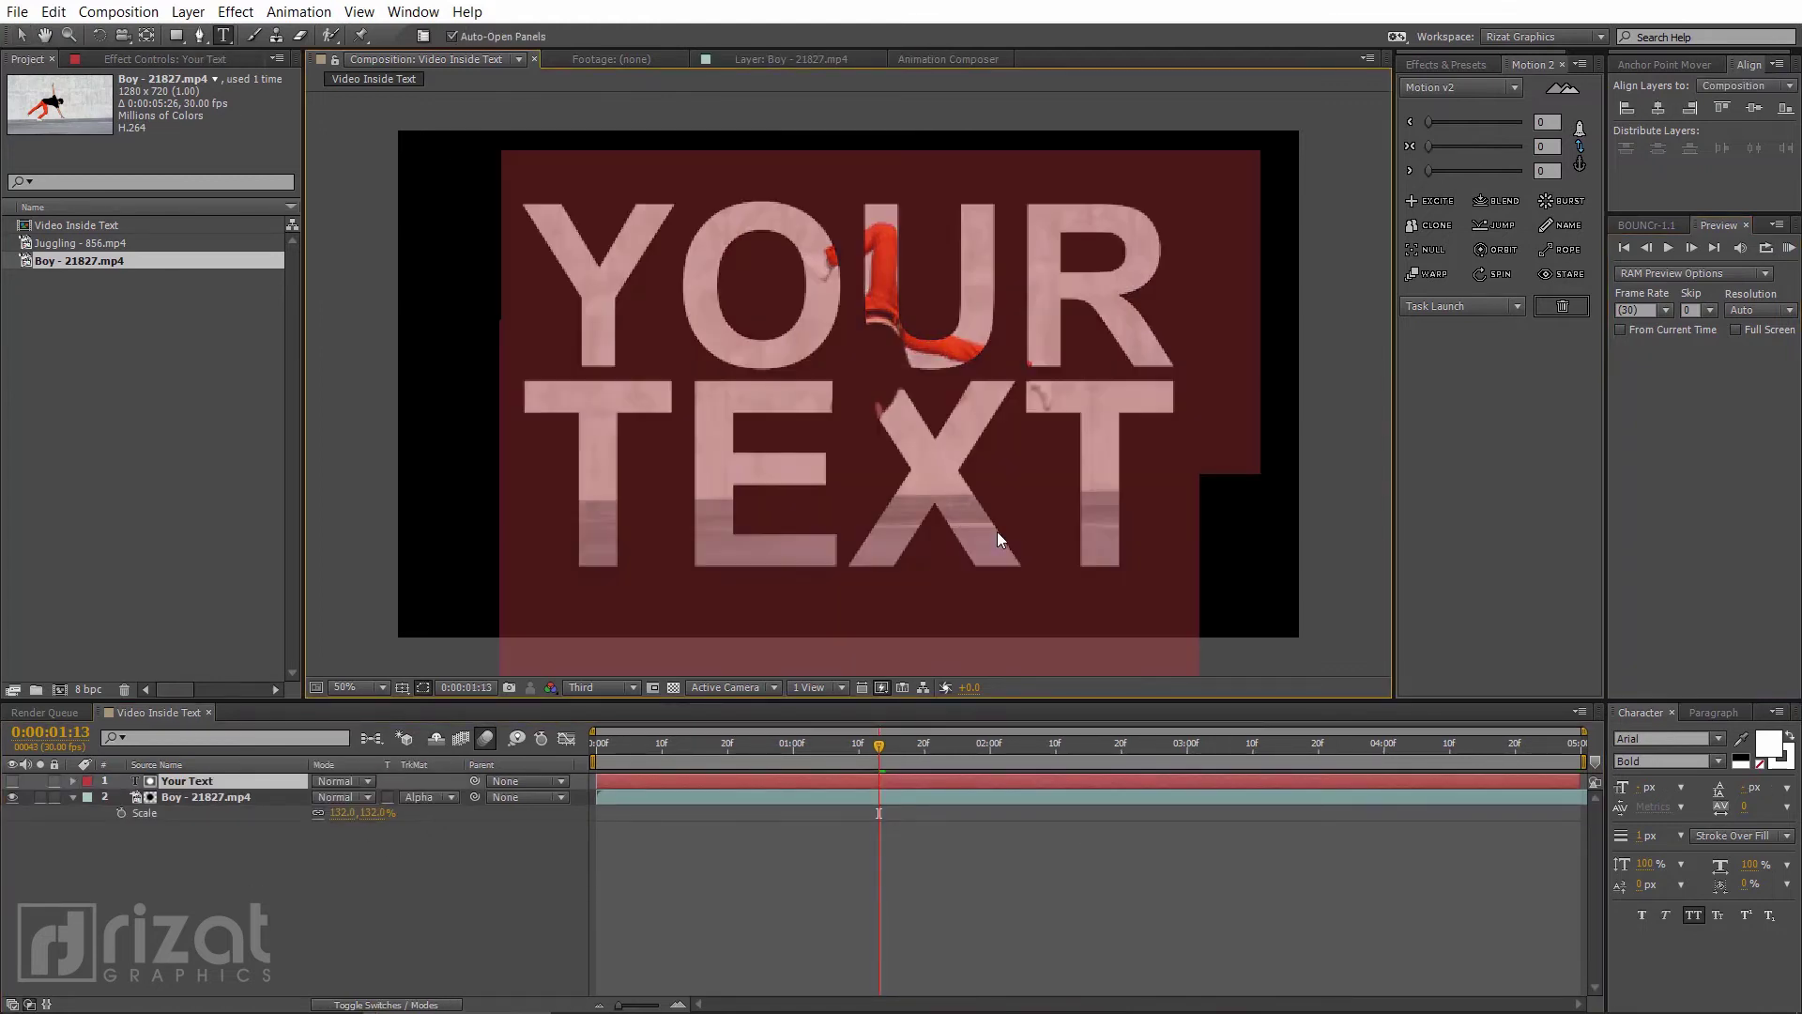
pyautogui.write('VIDEO')
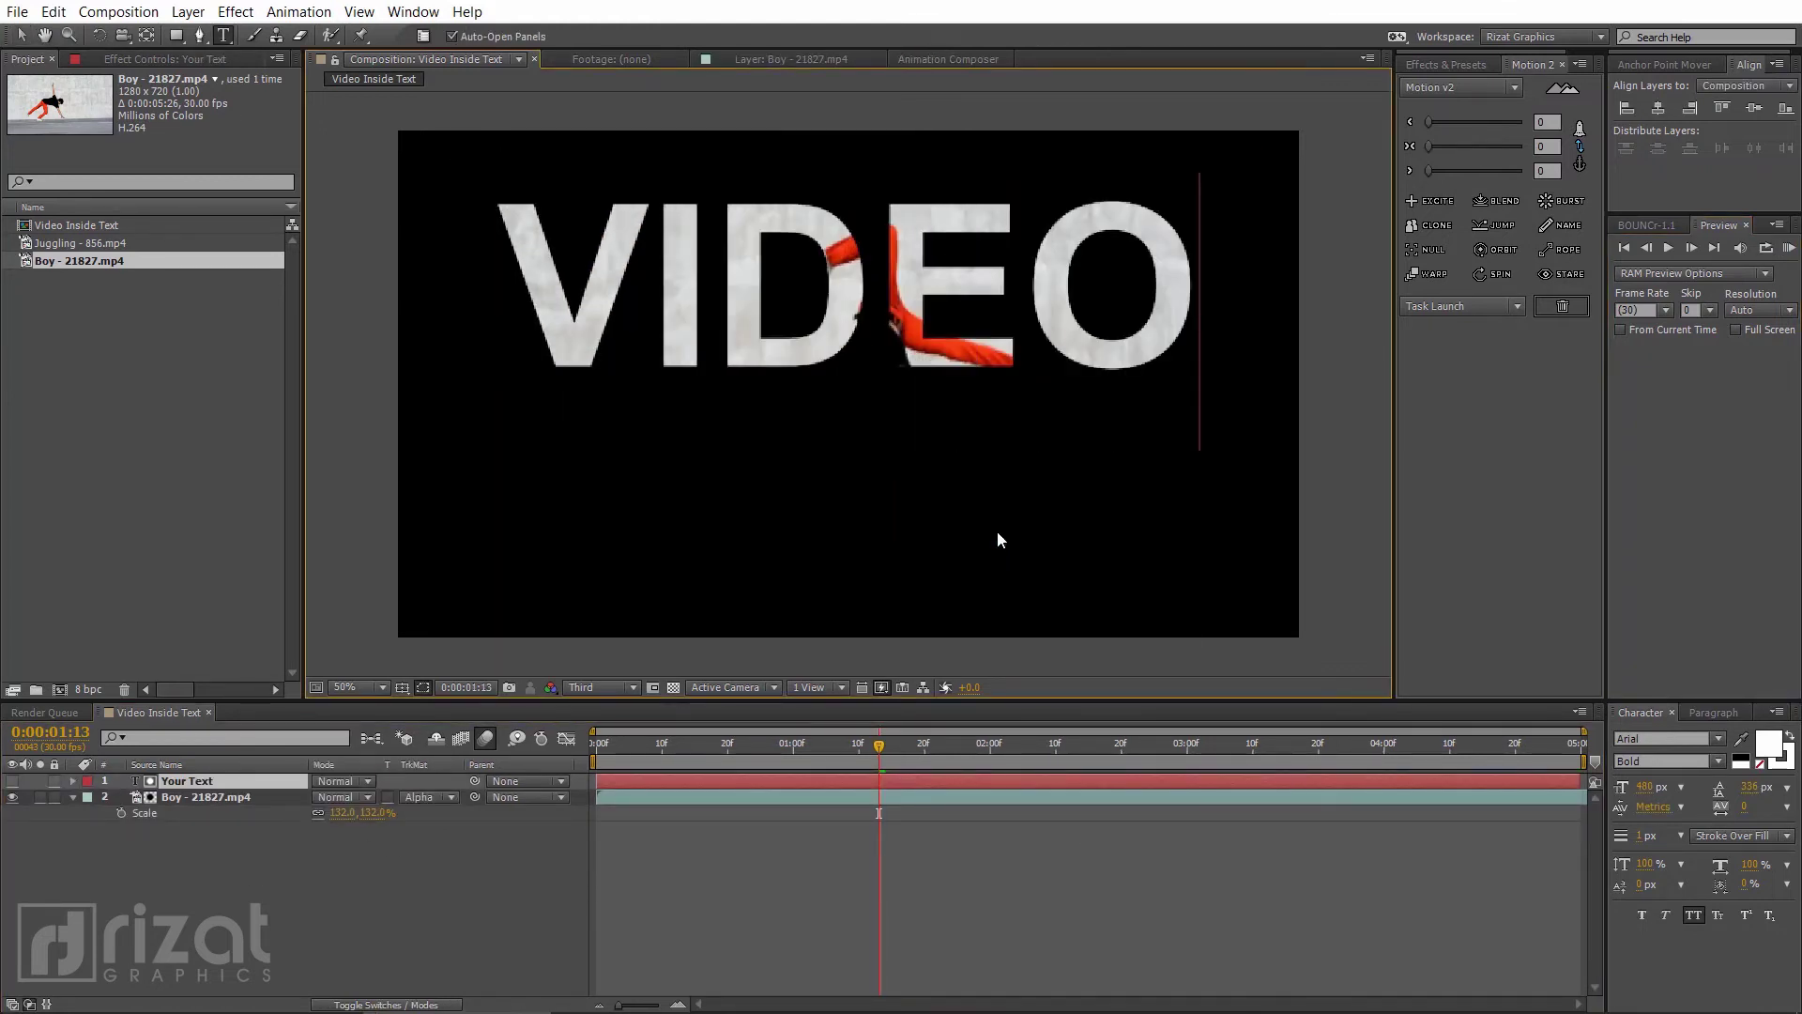
pyautogui.hotkey('ctrl', 'a')
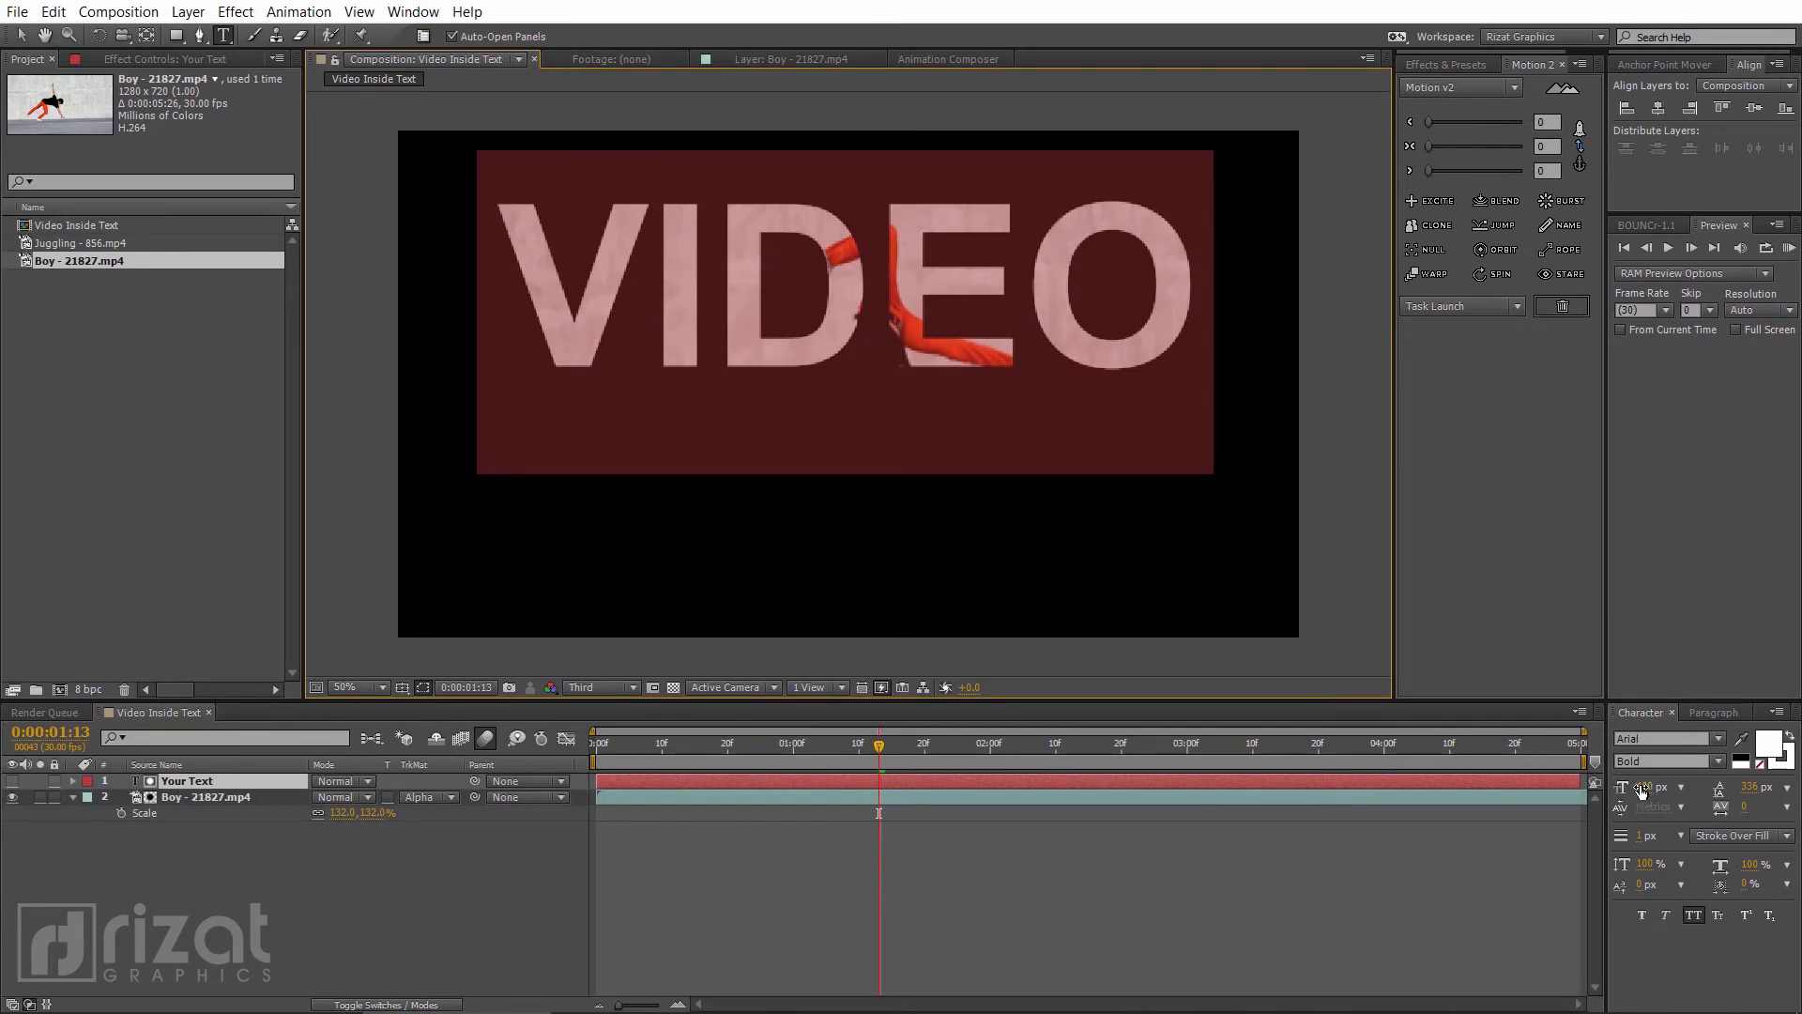
pyautogui.click(1641, 788)
pyautogui.write('500')
pyautogui.press('Return')
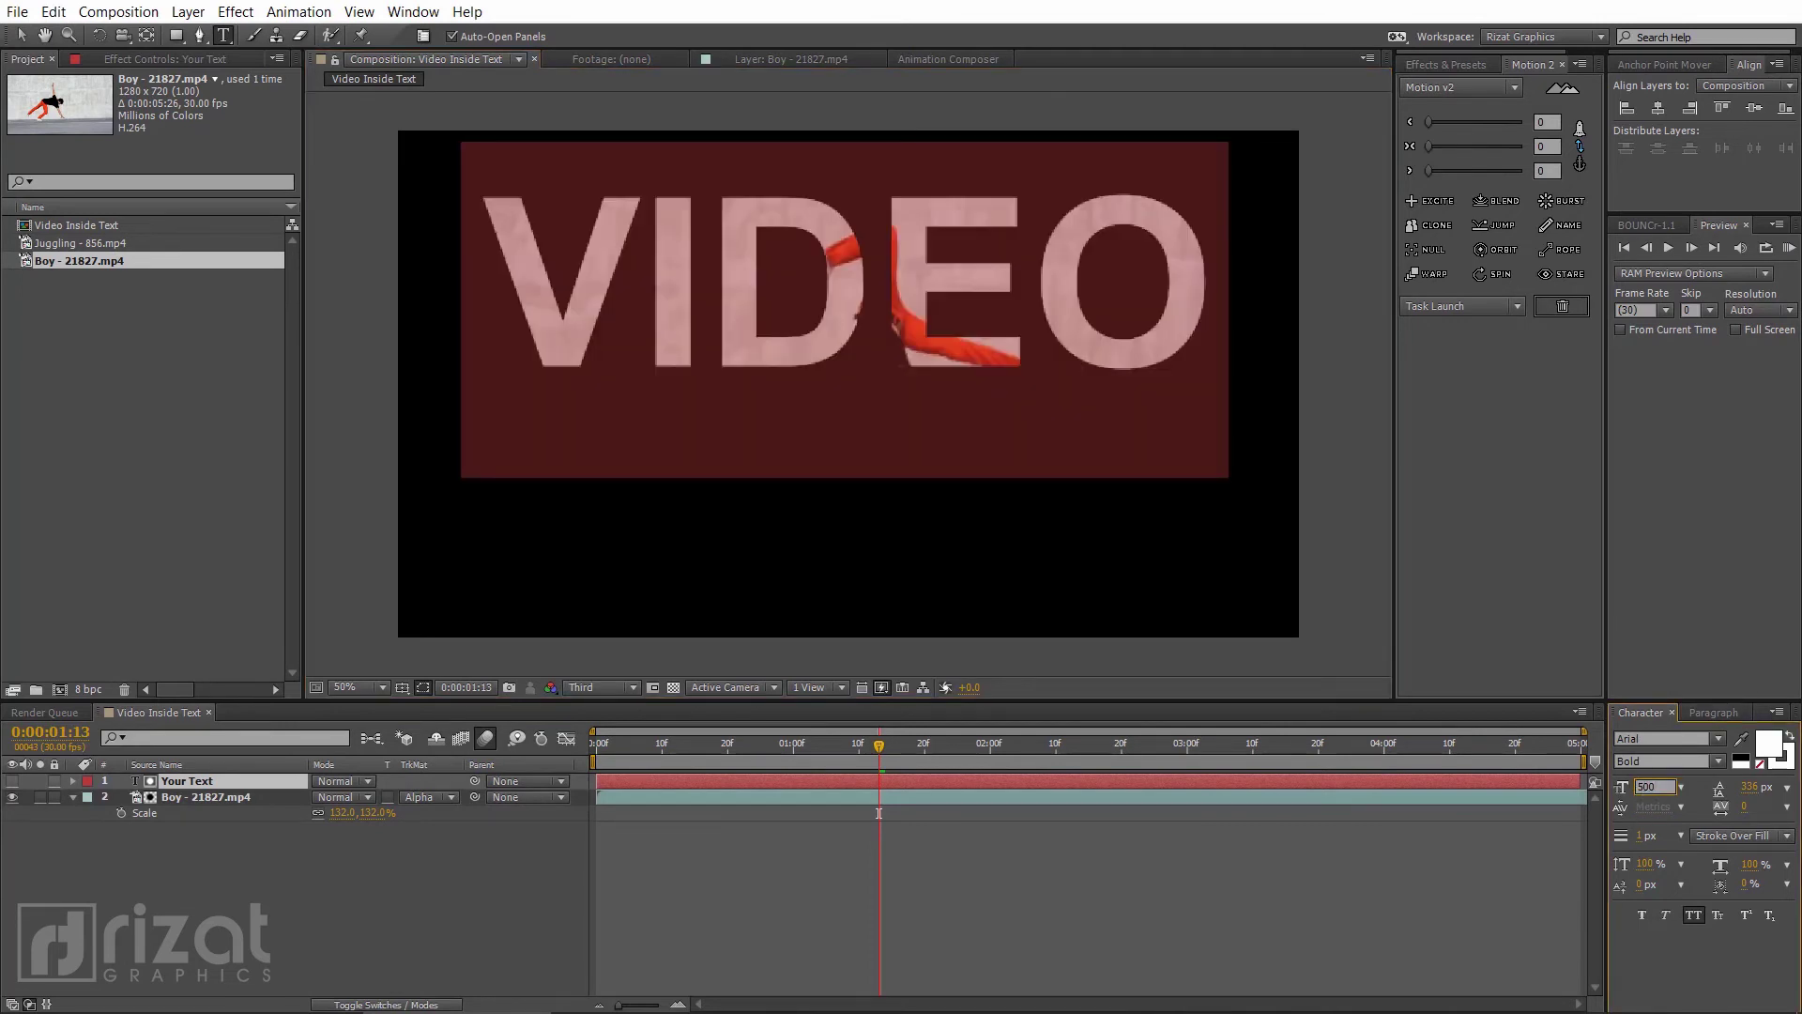
# Centre the VIDEO text's anchor point and align it to the composition centre
pyautogui.click(1668, 64)
pyautogui.click(1665, 126)
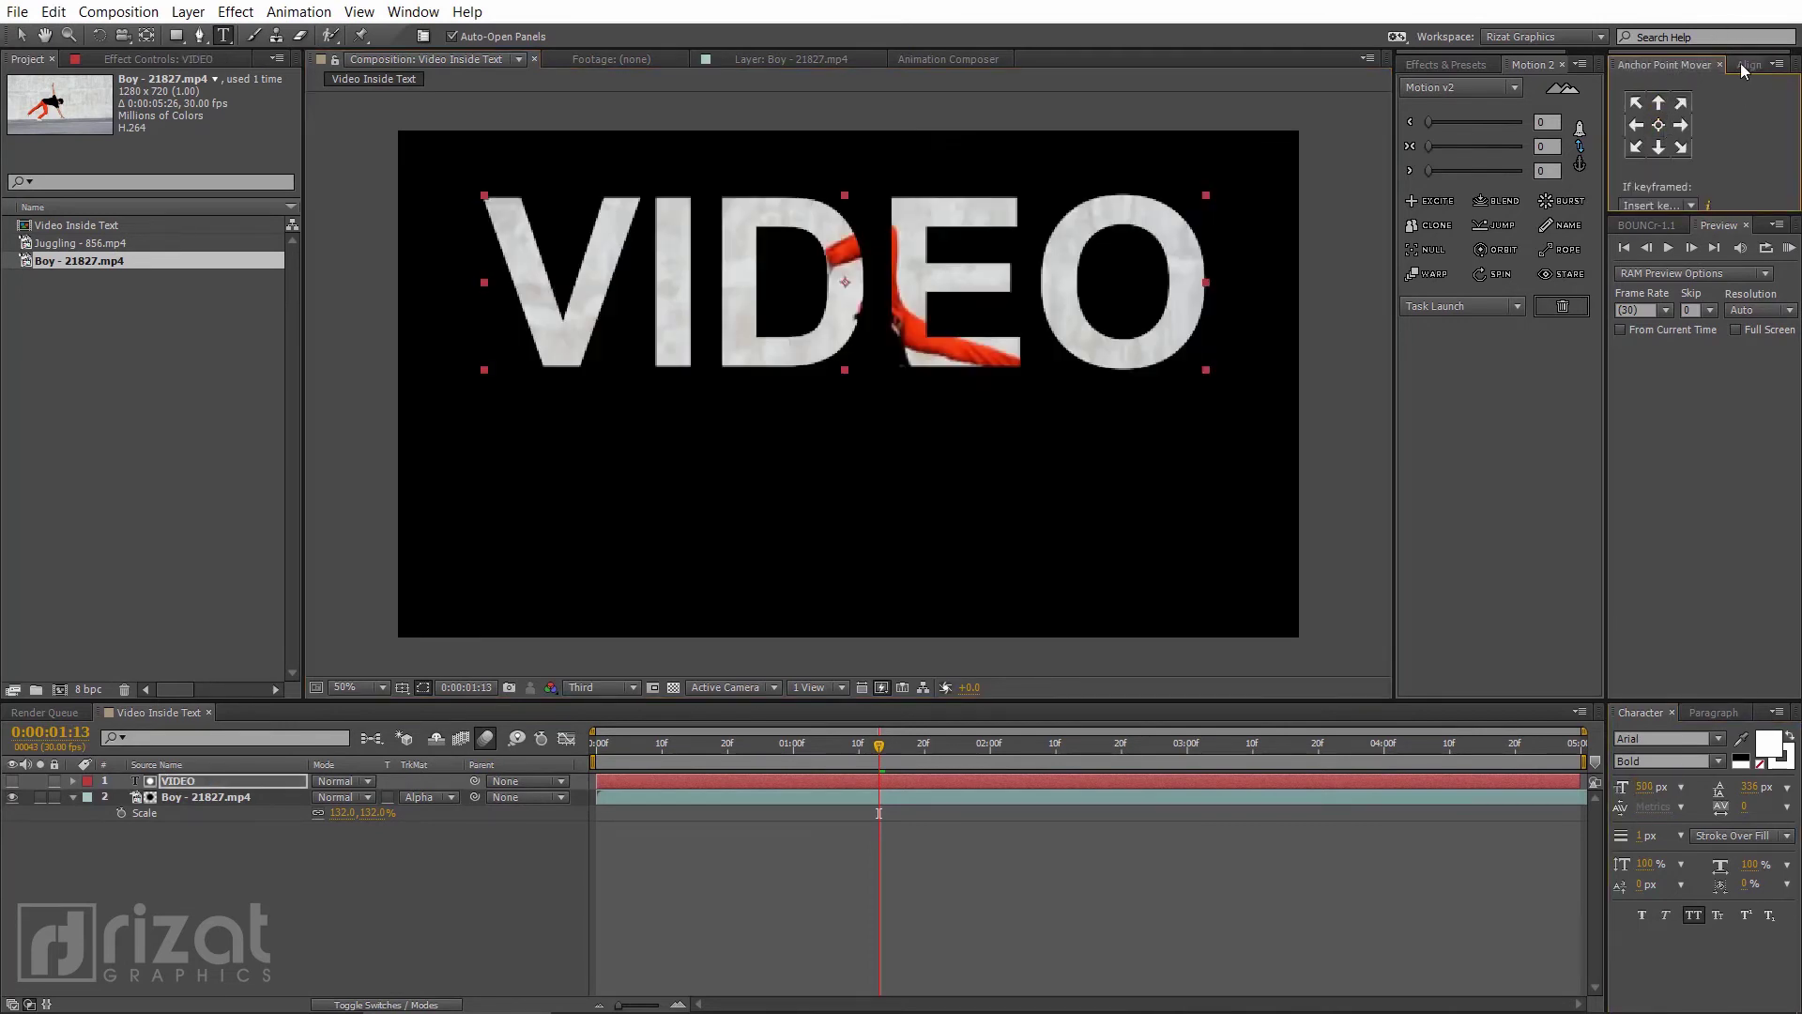
pyautogui.click(1749, 64)
pyautogui.click(1753, 109)
pyautogui.click(1658, 109)
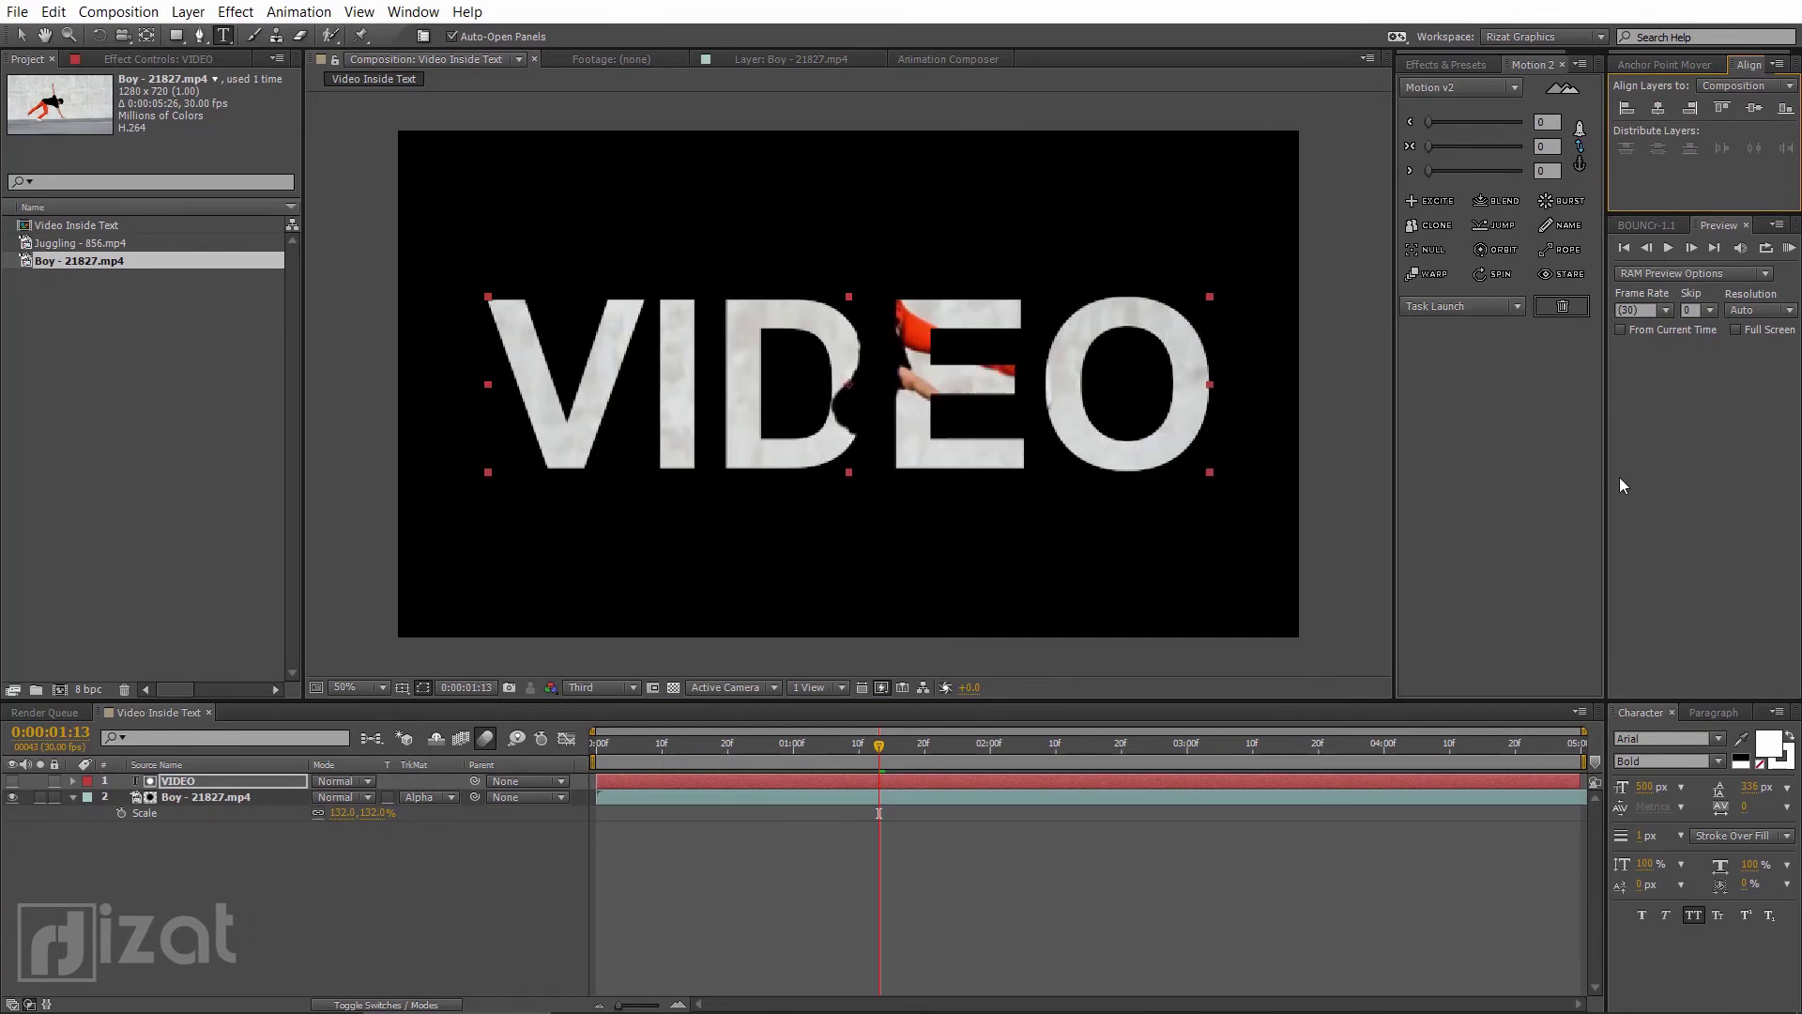
# Scale the 'Boy - 21827' layer from 132% down to 123%, then preview the result
pyautogui.click(273, 876)
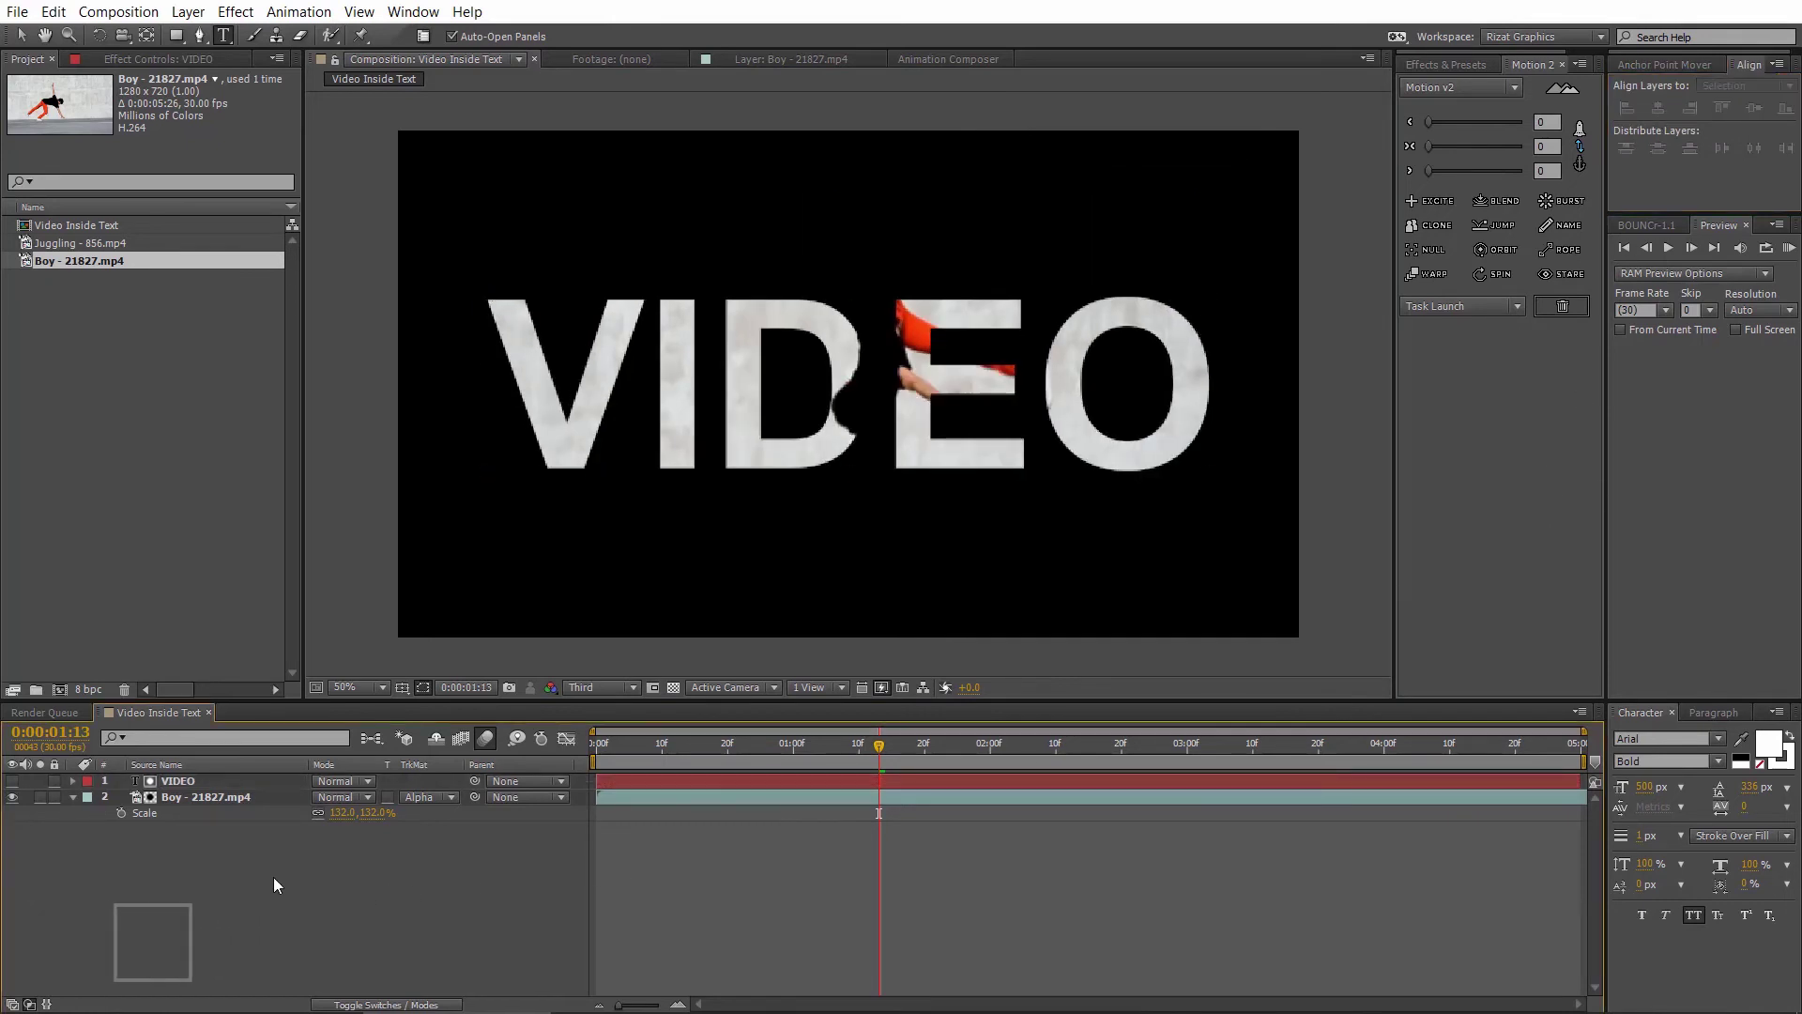
pyautogui.click(187, 800)
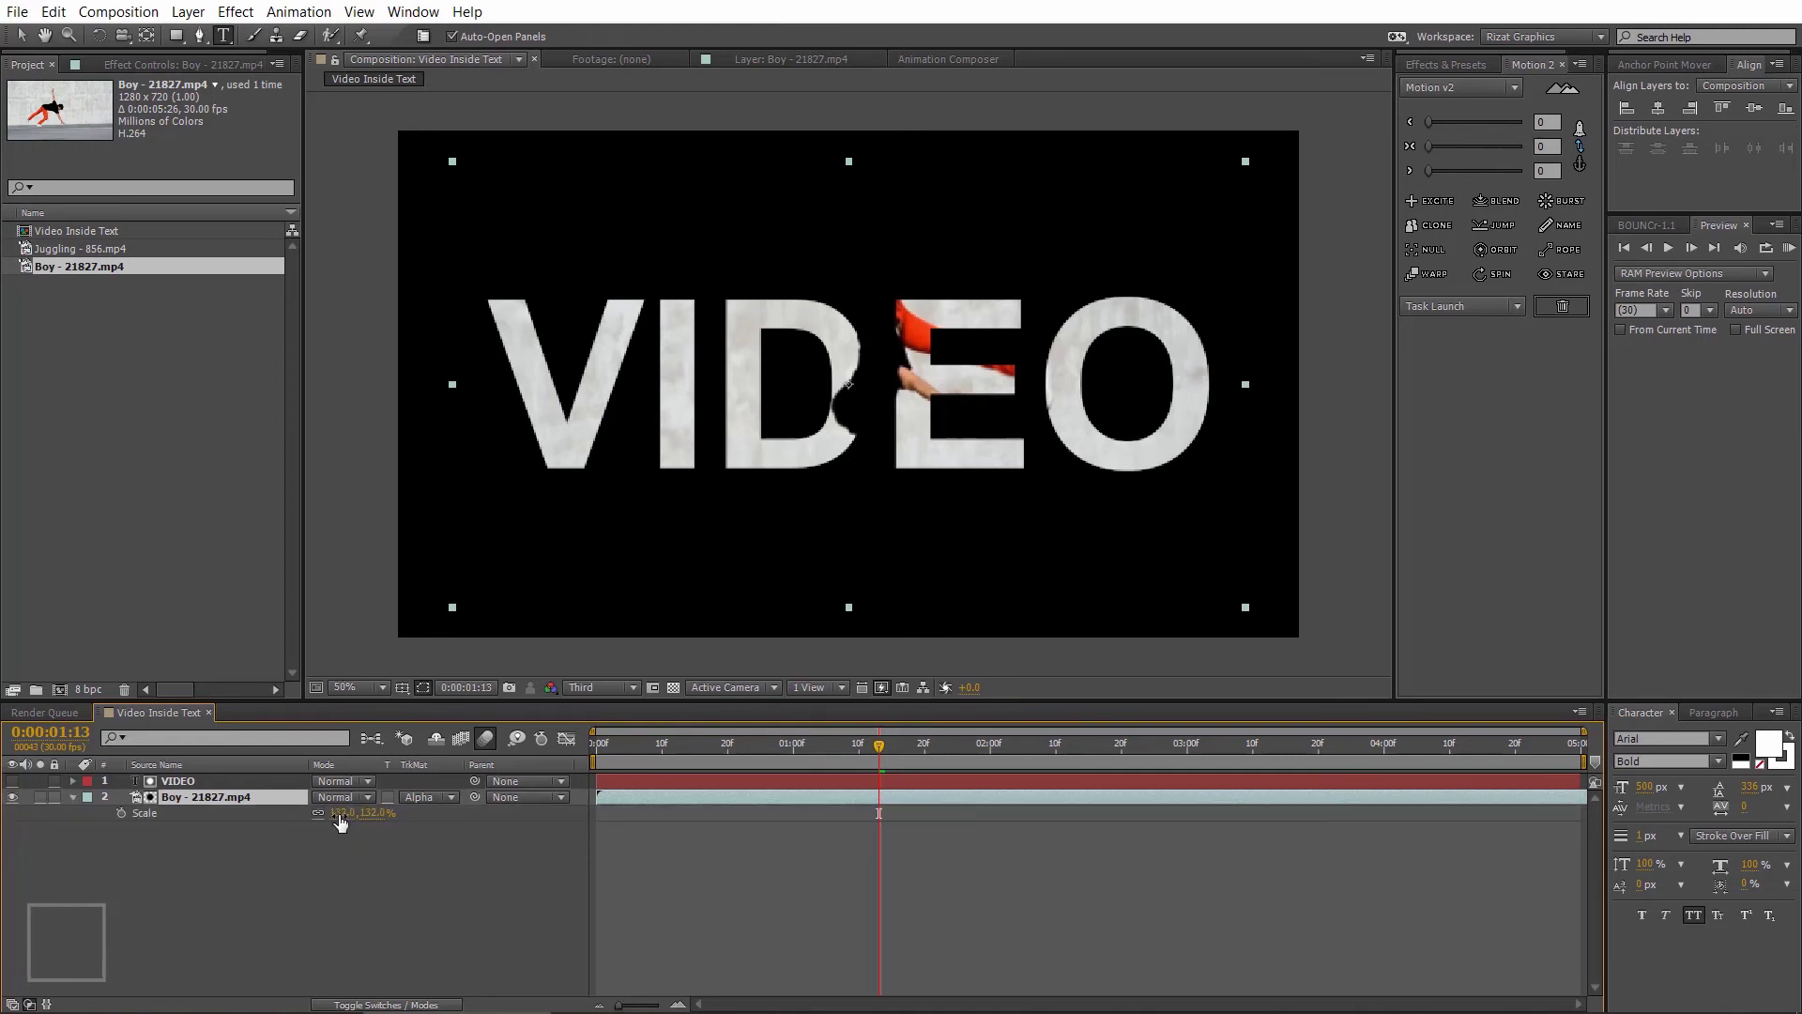
pyautogui.moveTo(345, 814); pyautogui.dragTo(332, 813)
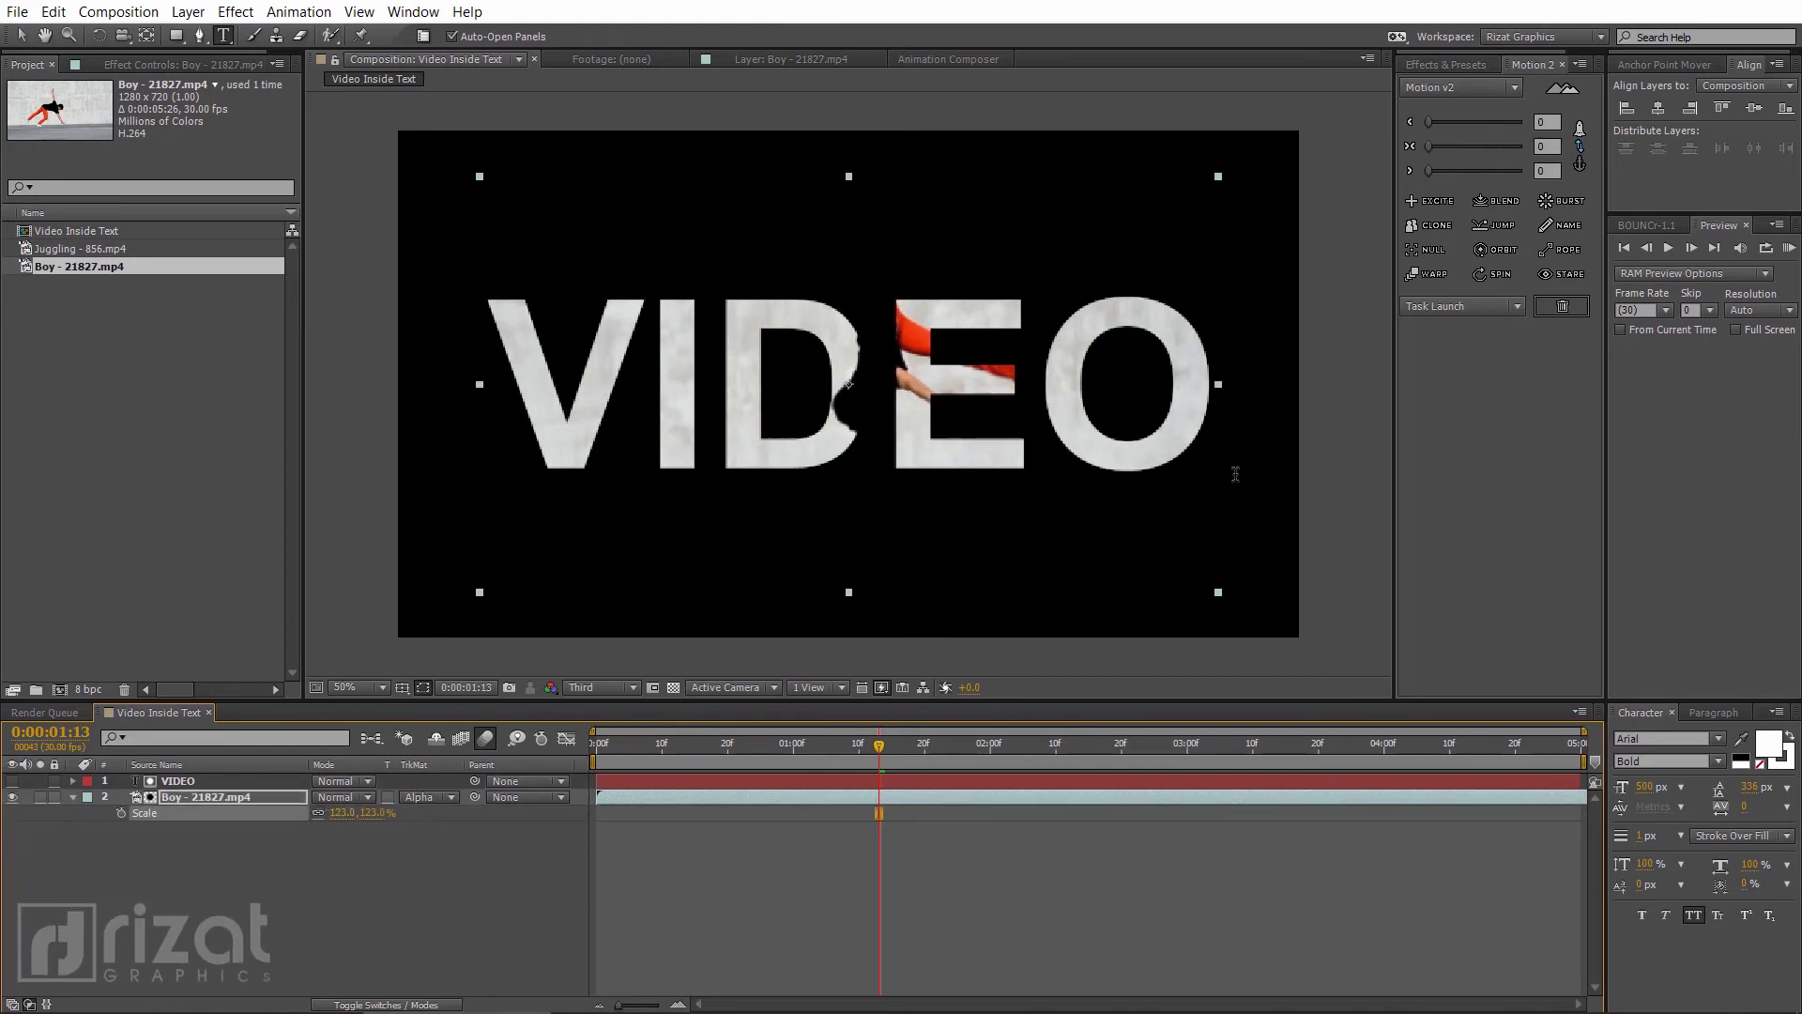
pyautogui.click(1784, 256)
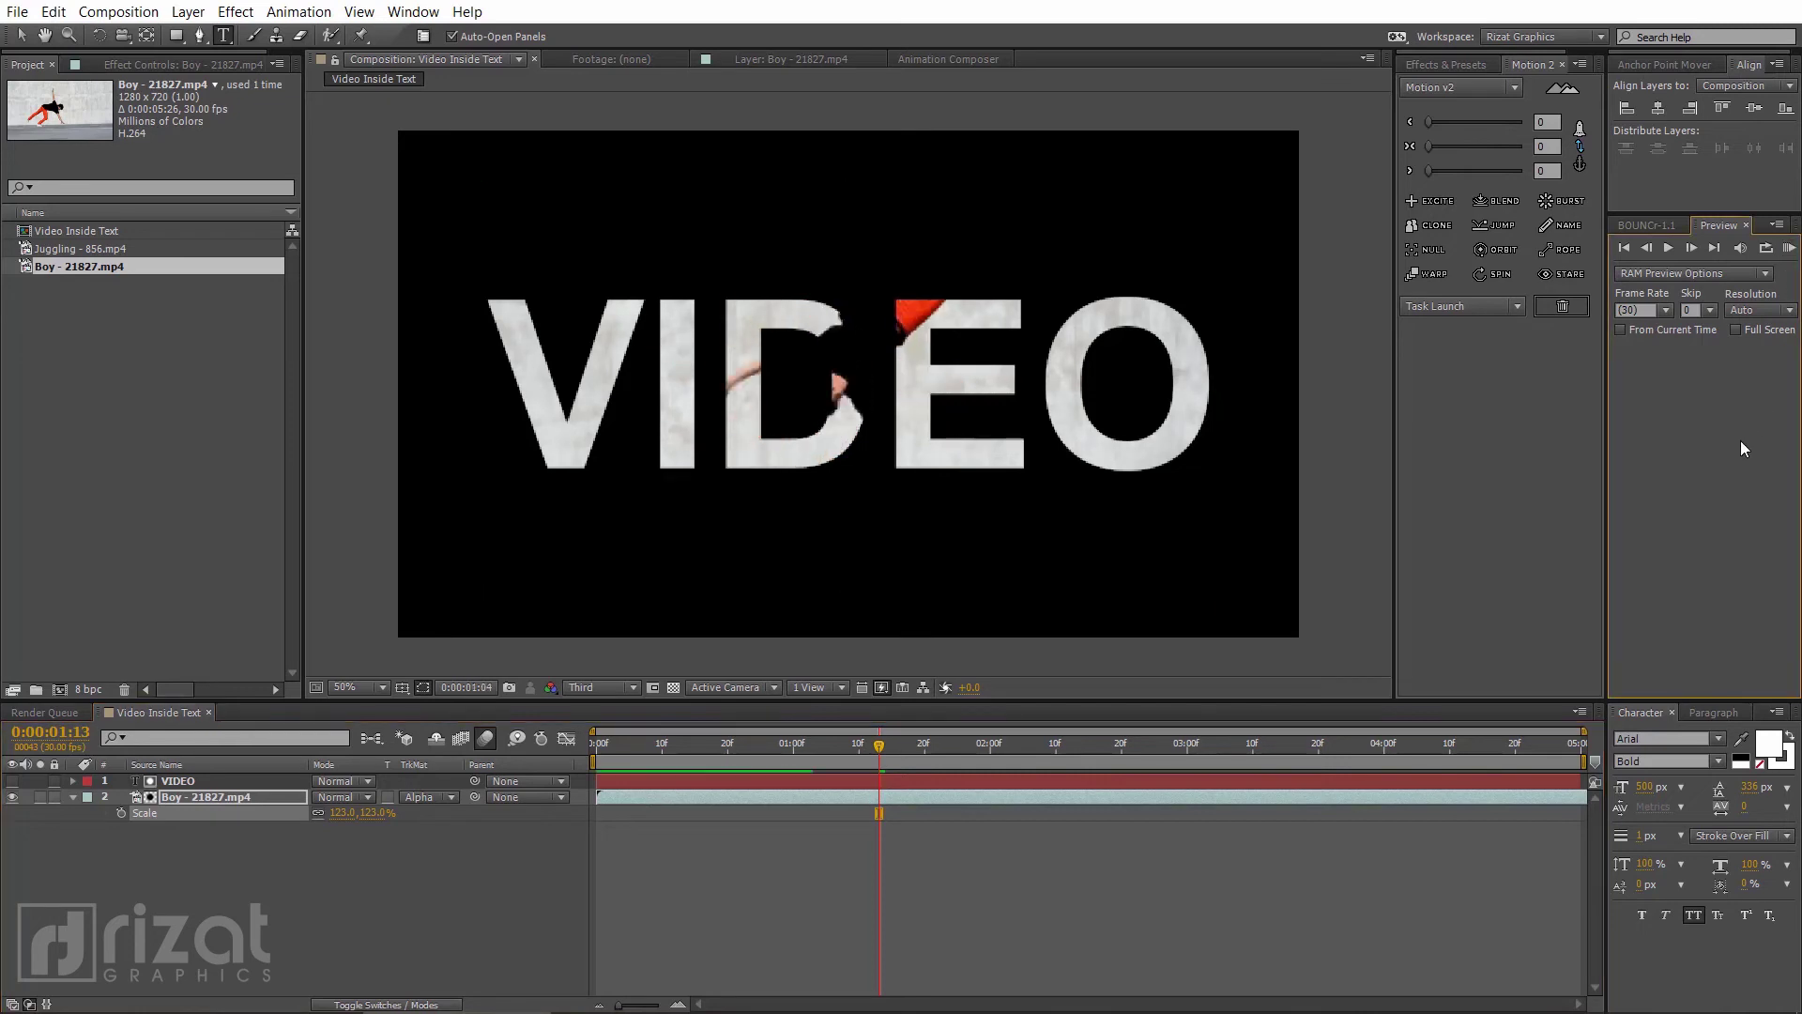